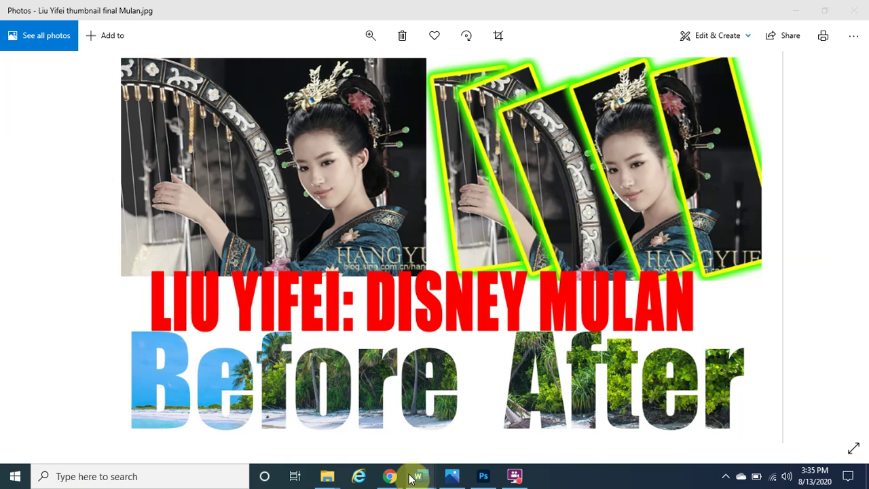
Review the Google results for "liu yifei mulan" in Chrome and the finished before-and-after thumbnail in Photos
{"action": "mouse_move", "coordinate": [390, 476]}
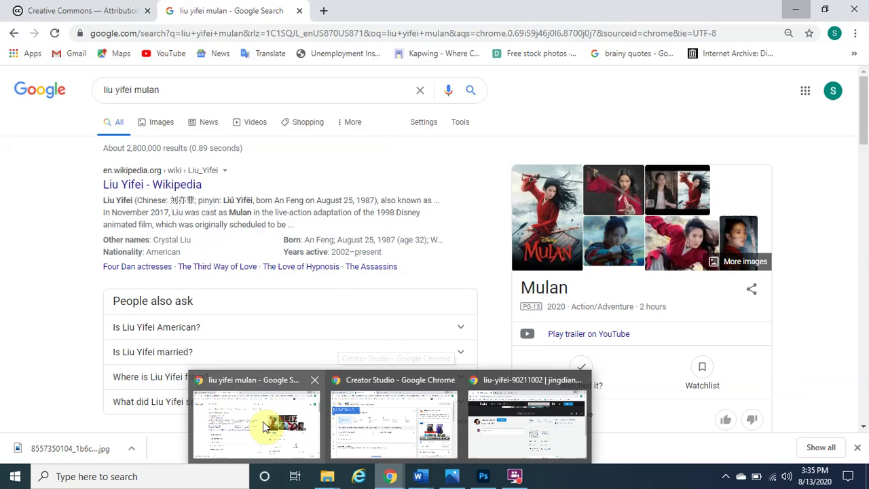
{"action": "left_click", "coordinate": [263, 426]}
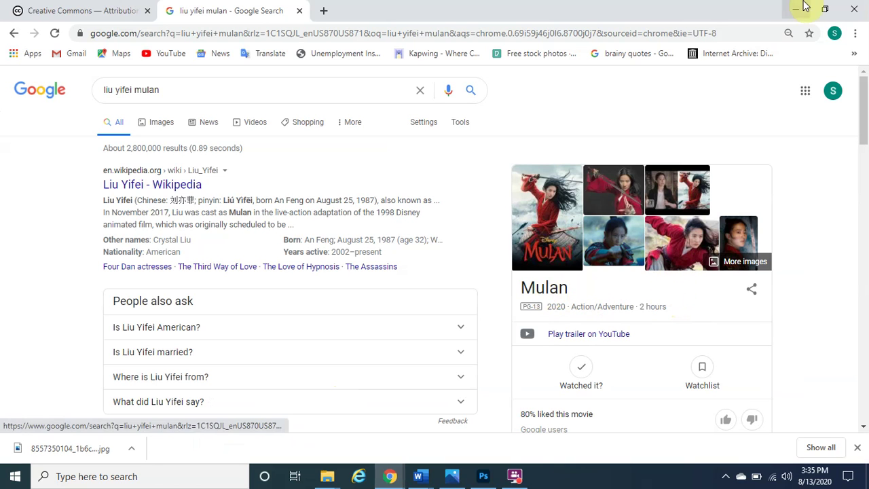
{"action": "left_click", "coordinate": [453, 476]}
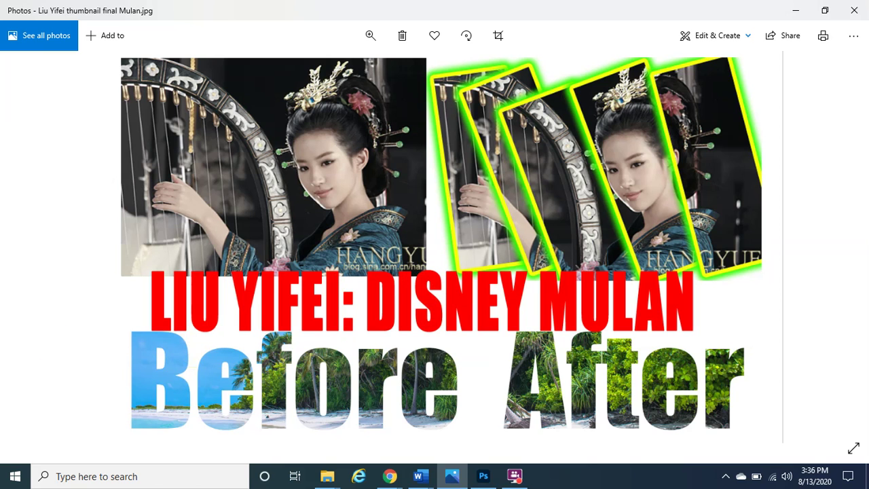
{"action": "left_click", "coordinate": [794, 8]}
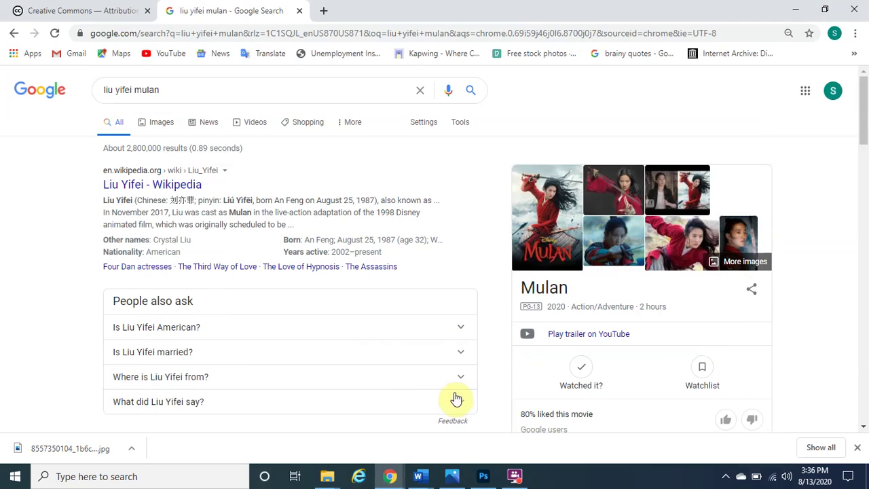
Switch to Word and read the "Subscribe, like, and share" document from the channel introduction through the disclaimer to the image attributions
{"action": "mouse_move", "coordinate": [420, 476]}
{"action": "left_click", "coordinate": [461, 397]}
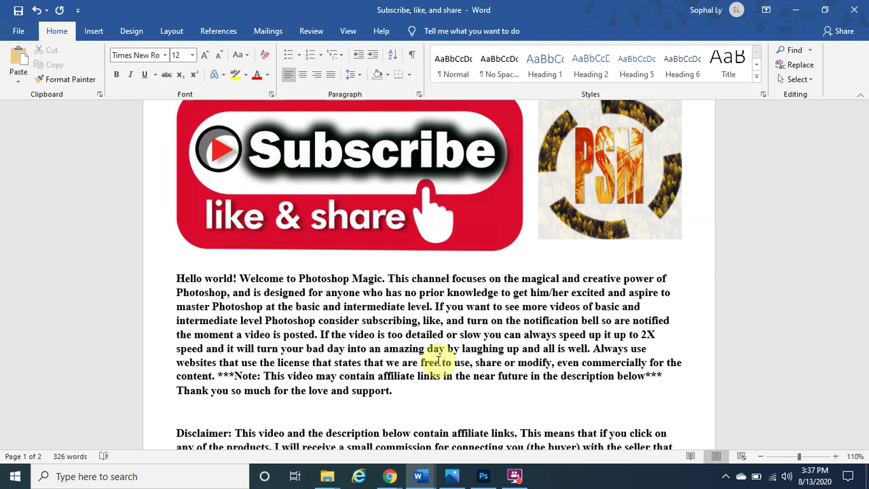
{"action": "left_click_drag", "start_coordinate": [866, 177], "coordinate": [862, 242]}
{"action": "scroll", "coordinate": [379, 203], "scroll_direction": "up", "scroll_amount": 4}
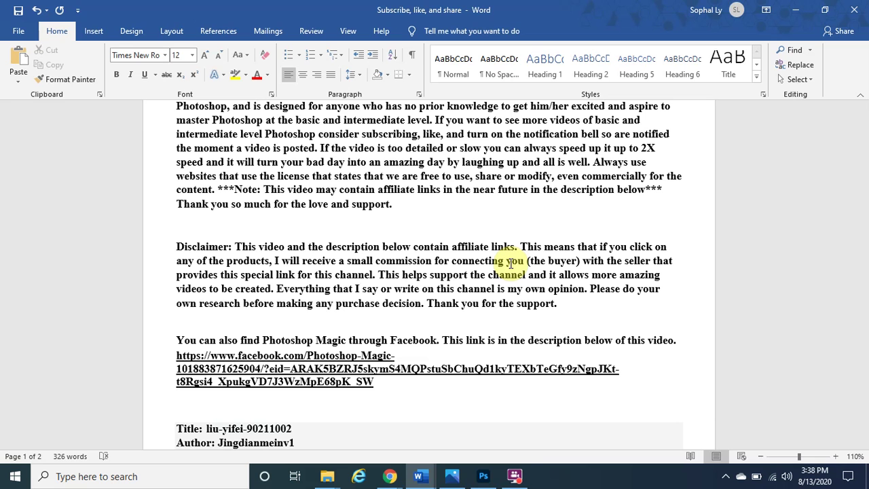
{"action": "scroll", "coordinate": [564, 293], "scroll_direction": "down", "scroll_amount": 3}
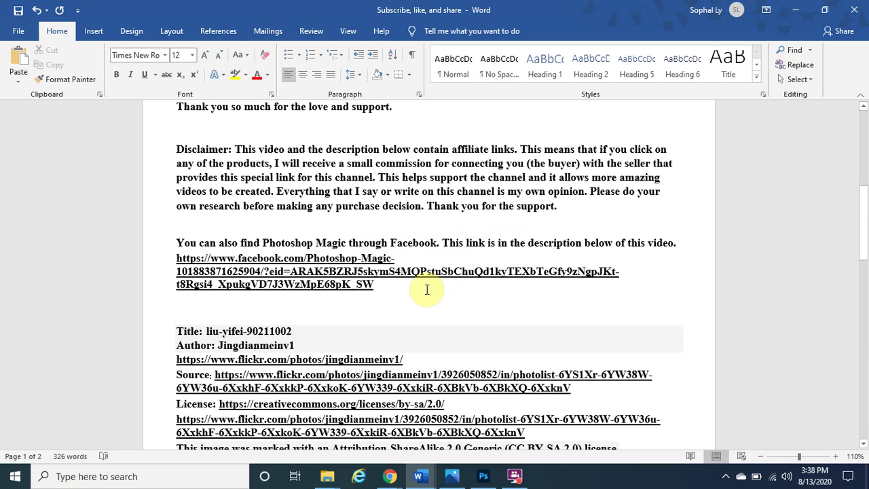
{"action": "scroll", "coordinate": [424, 292], "scroll_direction": "down", "scroll_amount": 3}
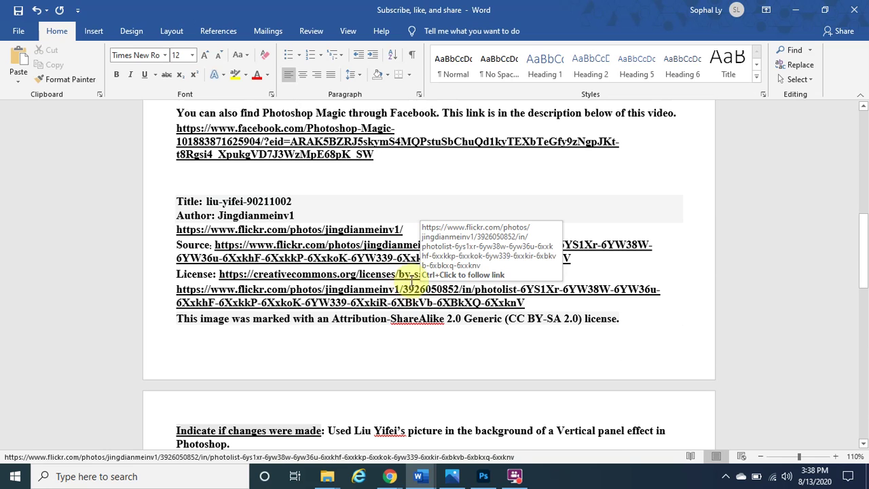
{"action": "left_click_drag", "start_coordinate": [865, 235], "coordinate": [863, 242]}
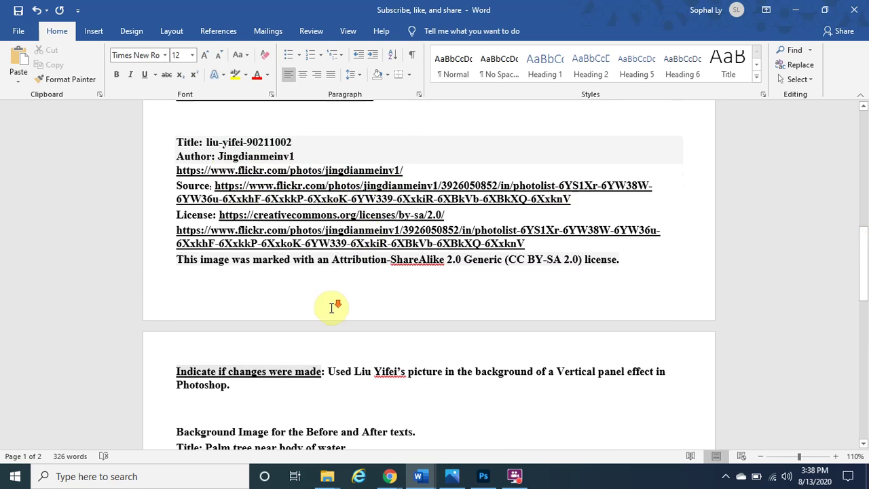
{"action": "scroll", "coordinate": [332, 309], "scroll_direction": "down", "scroll_amount": 2}
{"action": "scroll", "coordinate": [332, 309], "scroll_direction": "down", "scroll_amount": 1}
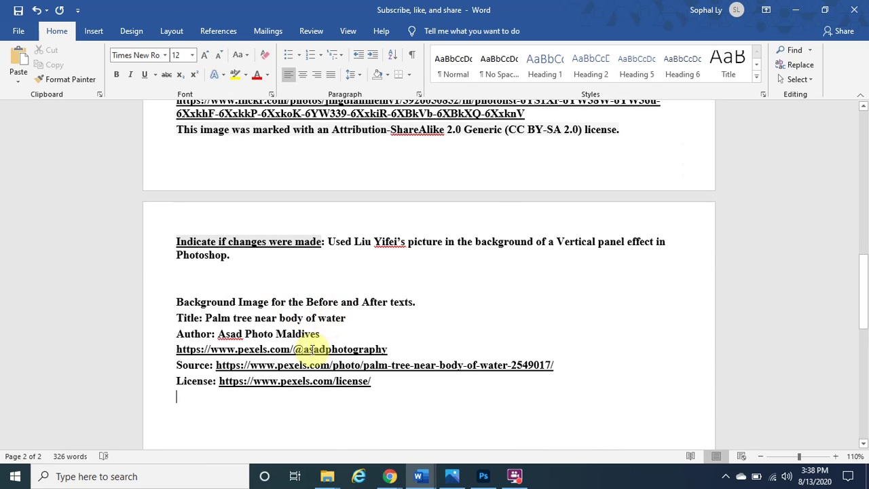
{"action": "scroll", "coordinate": [417, 315], "scroll_direction": "up", "scroll_amount": 4}
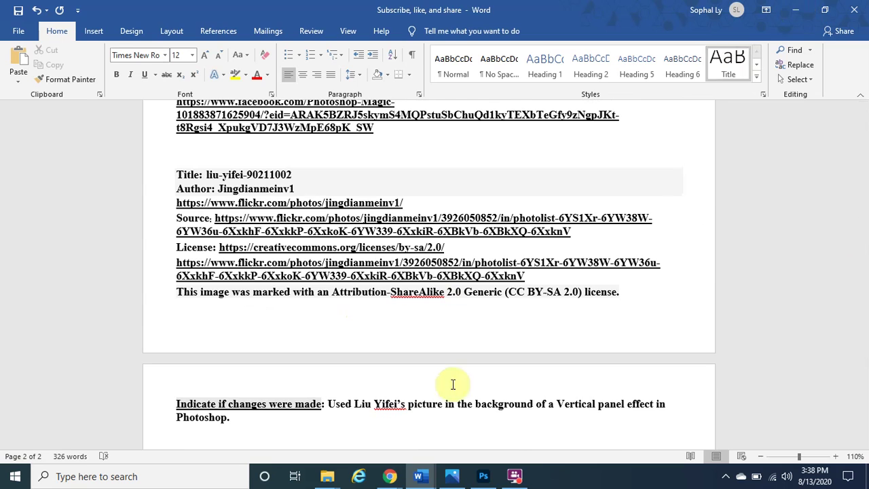
Switch to the Flickr page of photo liu-yifei-90211002 in Chrome, maximize the window and examine the picture and its details
{"action": "mouse_move", "coordinate": [394, 479]}
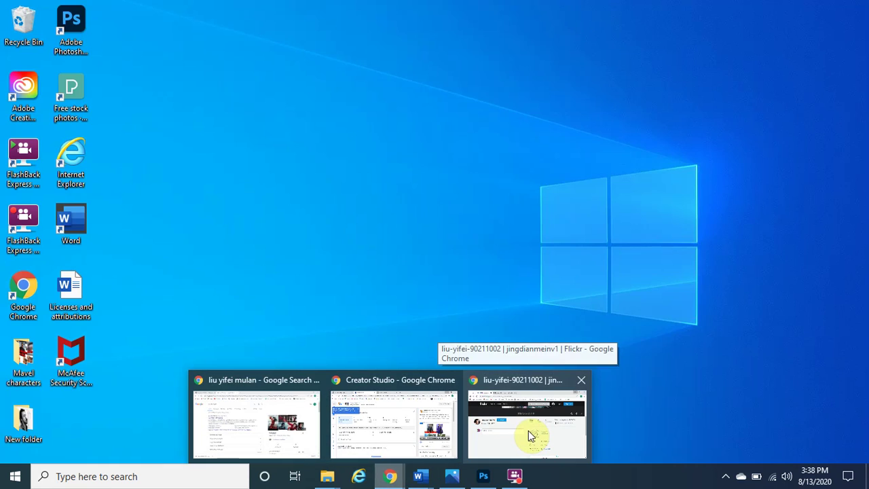
{"action": "left_click", "coordinate": [531, 436]}
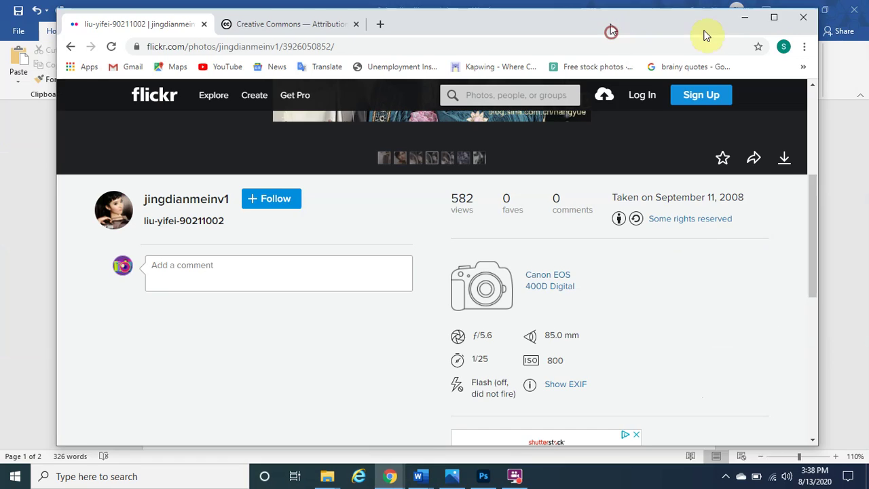
{"action": "left_click", "coordinate": [773, 18]}
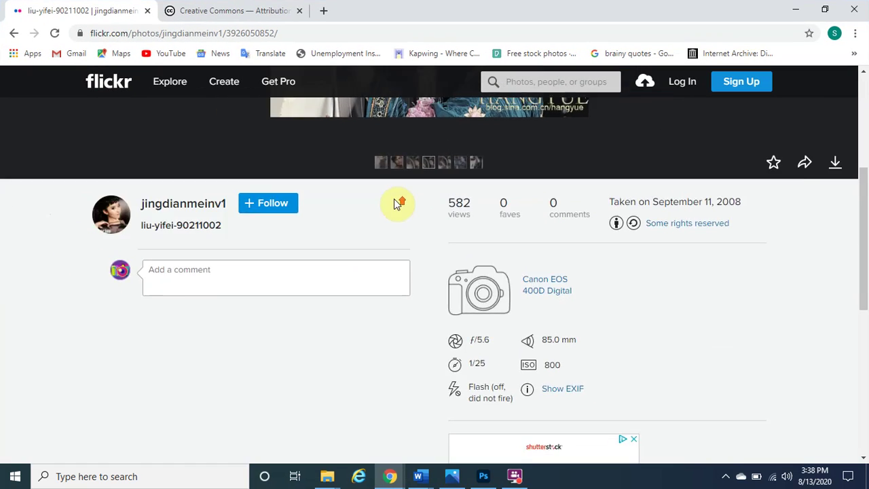
{"action": "scroll", "coordinate": [398, 204], "scroll_direction": "up", "scroll_amount": 4}
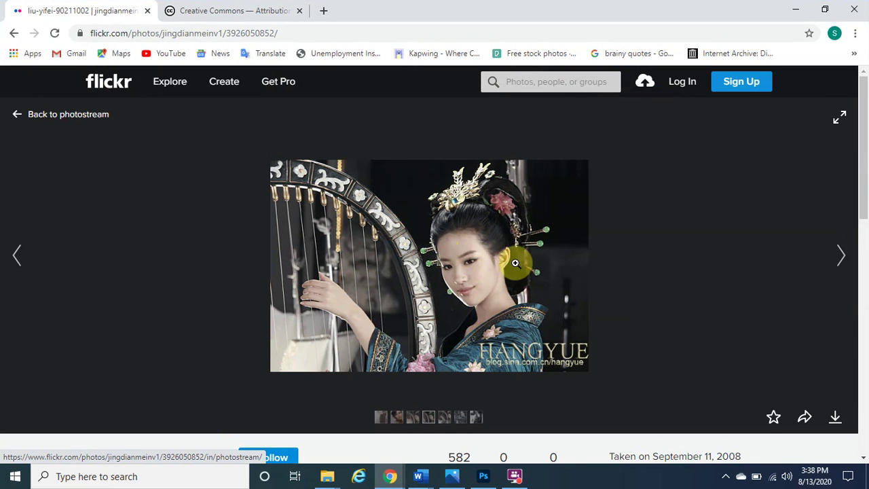
{"action": "scroll", "coordinate": [485, 244], "scroll_direction": "down", "scroll_amount": 3}
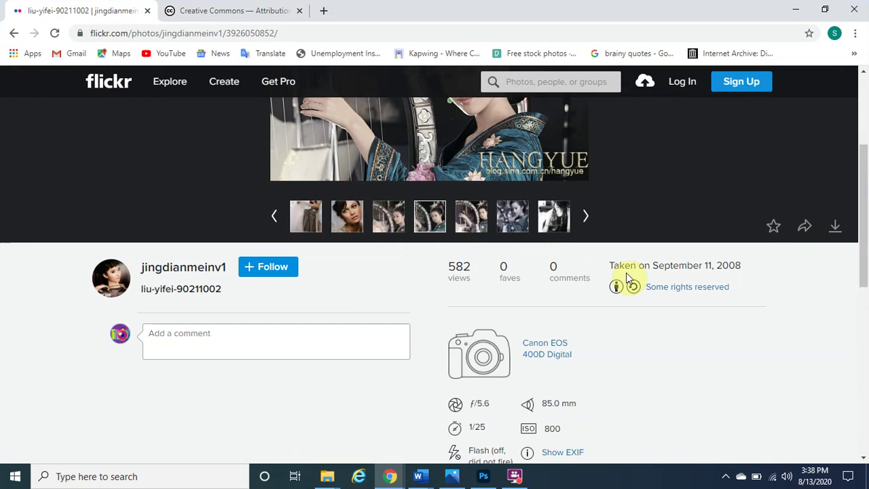
Open the photo's "Some rights reserved" license in a new tab and read its permissions and attribution terms
{"action": "right_click", "coordinate": [664, 289]}
{"action": "left_click", "coordinate": [683, 296]}
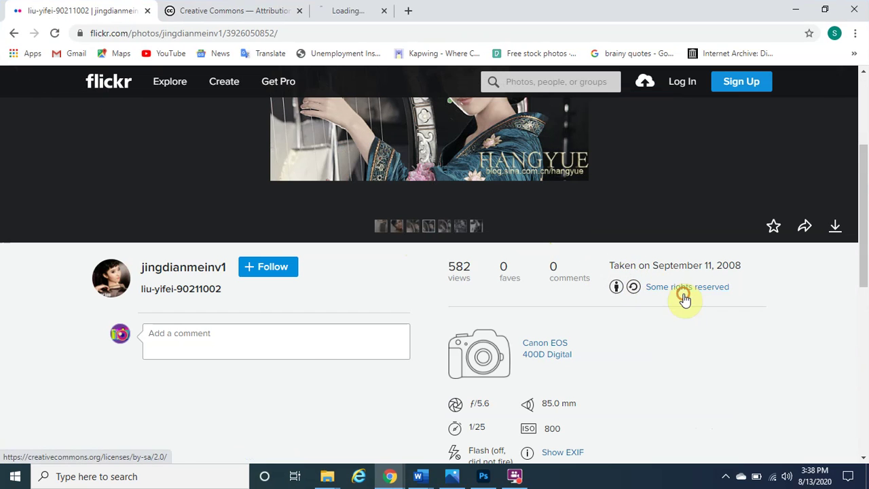
{"action": "left_click", "coordinate": [380, 10]}
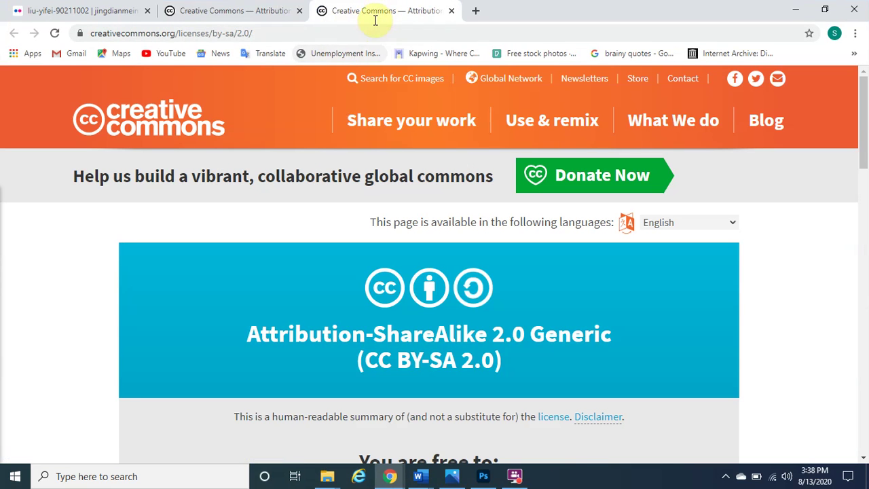
{"action": "scroll", "coordinate": [382, 334], "scroll_direction": "down", "scroll_amount": 1}
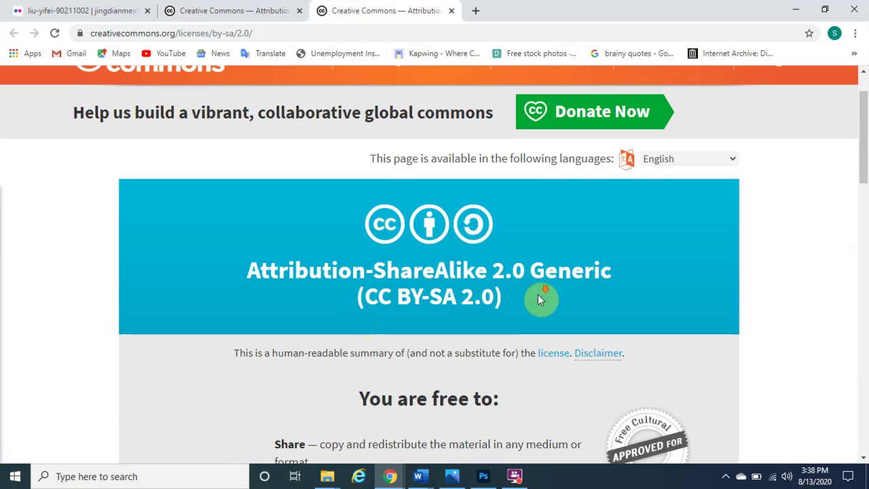
{"action": "scroll", "coordinate": [429, 271], "scroll_direction": "down", "scroll_amount": 4}
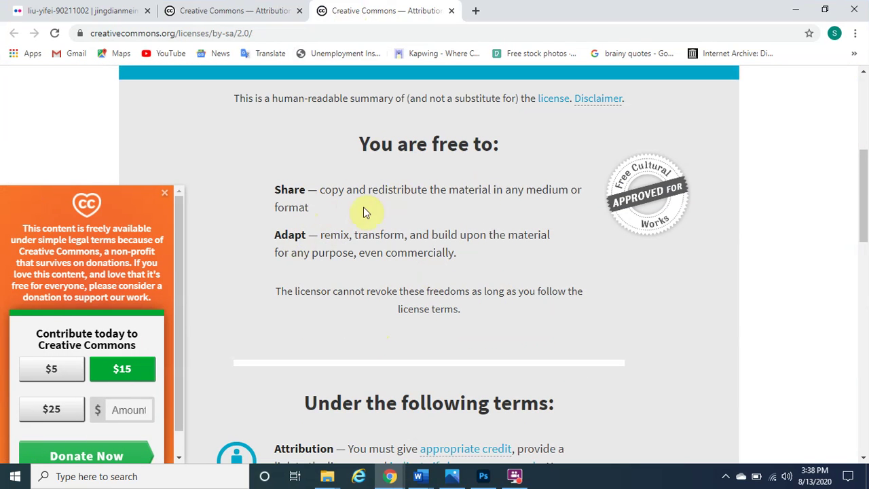
{"action": "scroll", "coordinate": [401, 380], "scroll_direction": "down", "scroll_amount": 3}
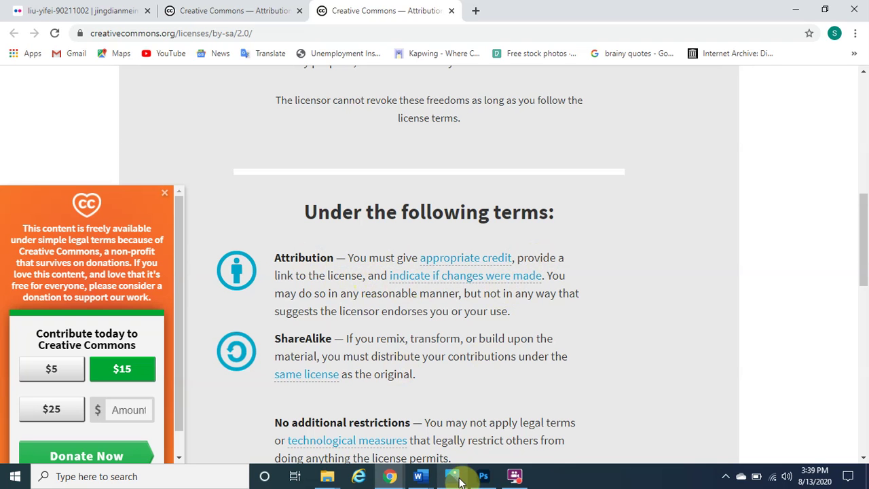
Return to the Word document and check the photo's attribution and the "Indicate if changes were made" note
{"action": "mouse_move", "coordinate": [430, 479]}
{"action": "left_click", "coordinate": [475, 428]}
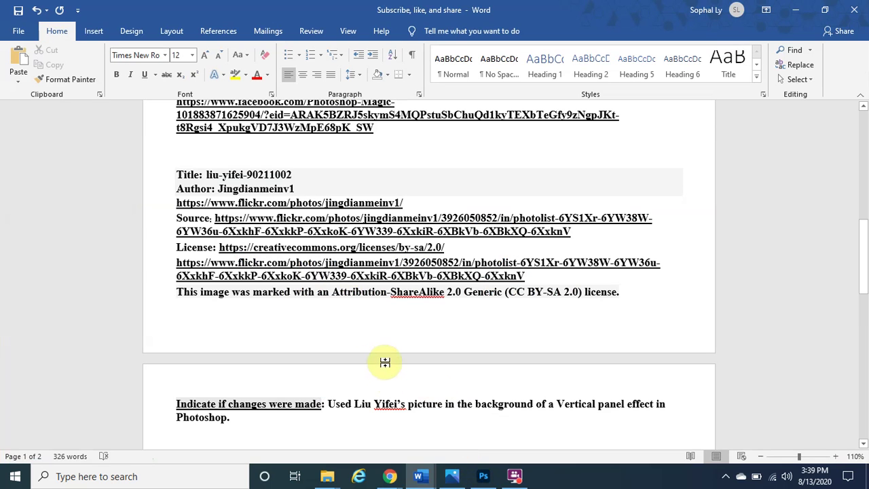
{"action": "scroll", "coordinate": [468, 408], "scroll_direction": "down", "scroll_amount": 2}
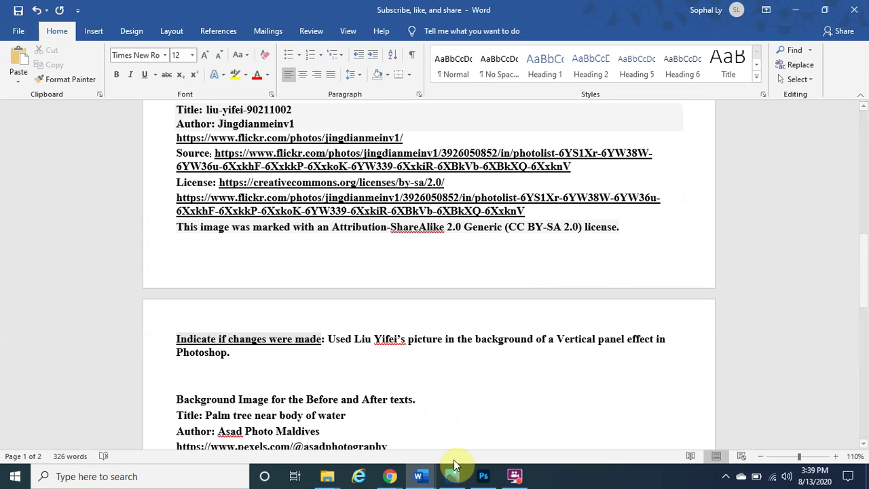
Return to the Flickr photo page in Chrome, download the photo in Original (500 × 333) size and show the file in its folder
{"action": "left_click", "coordinate": [391, 478]}
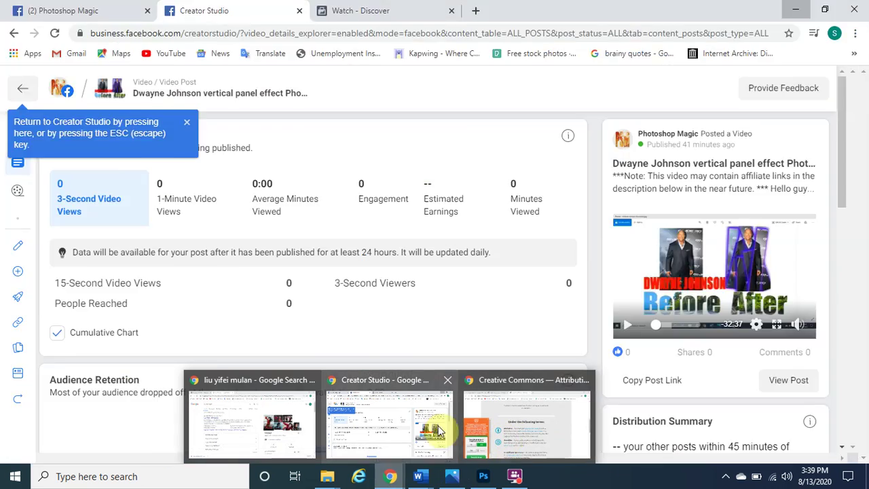
{"action": "left_click", "coordinate": [505, 429]}
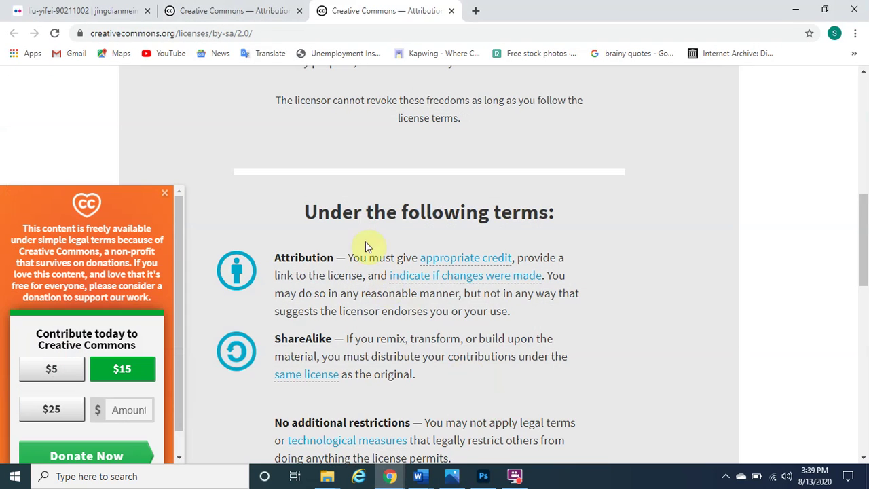
{"action": "left_click", "coordinate": [92, 10]}
{"action": "scroll", "coordinate": [512, 280], "scroll_direction": "up", "scroll_amount": 2}
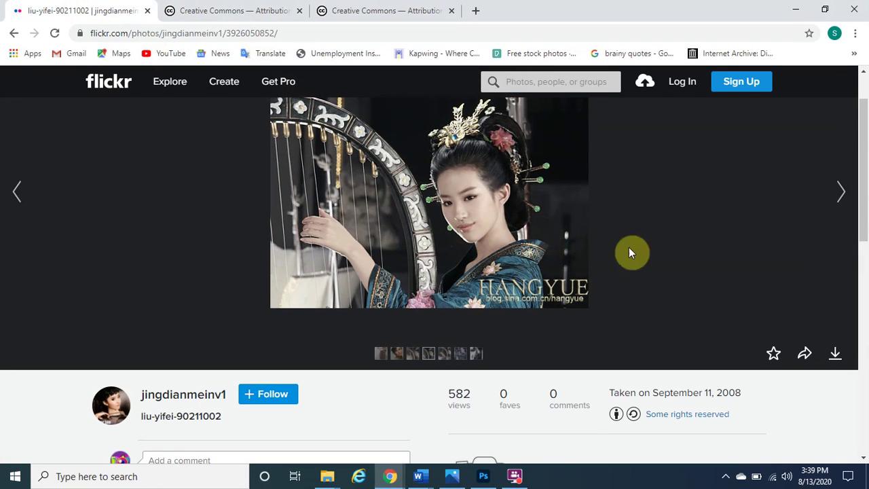
{"action": "left_click", "coordinate": [837, 357]}
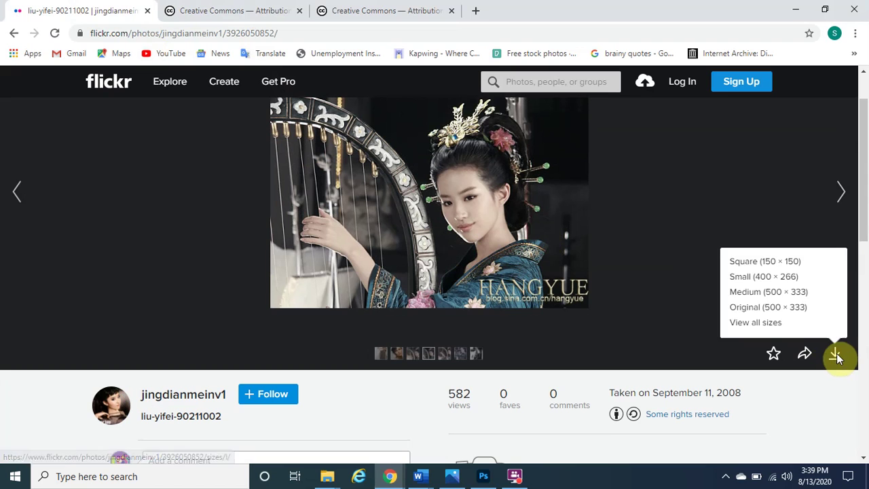
{"action": "left_click", "coordinate": [801, 313]}
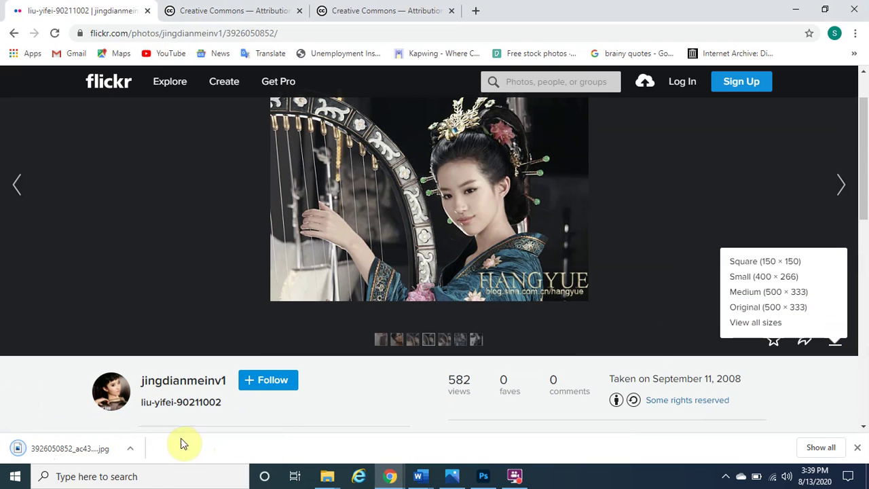
{"action": "left_click", "coordinate": [134, 451]}
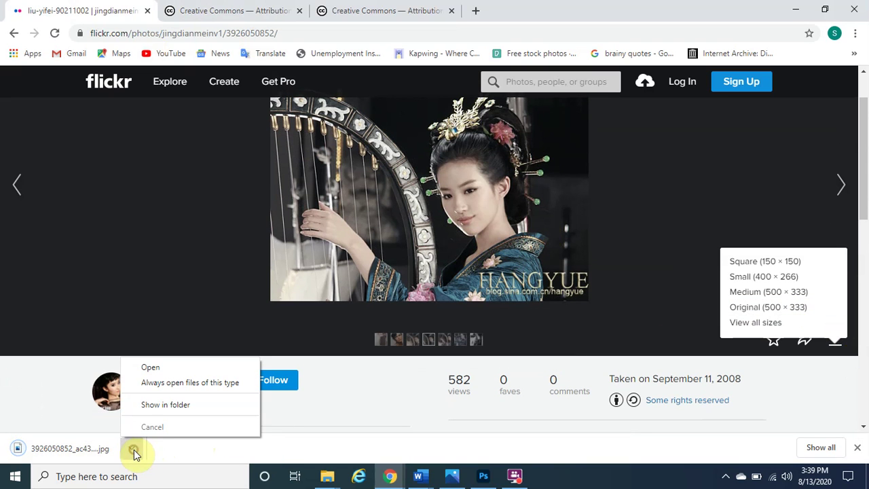
{"action": "left_click", "coordinate": [171, 405]}
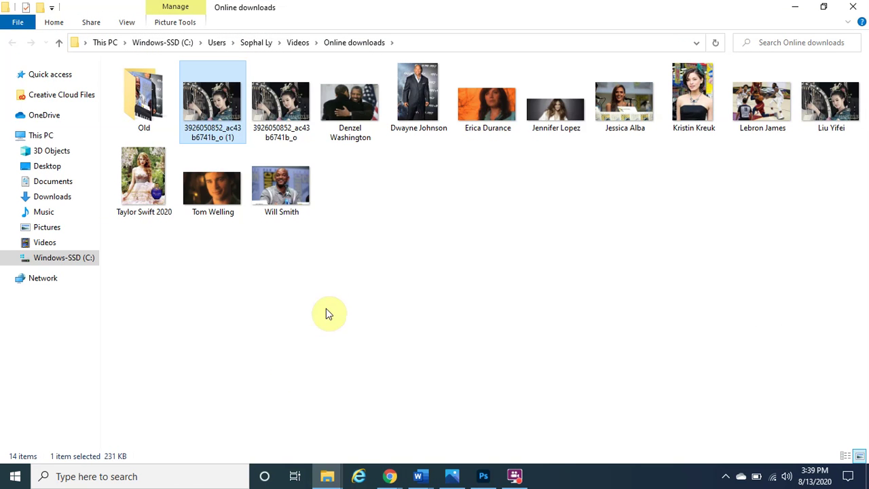
{"action": "mouse_move", "coordinate": [216, 115]}
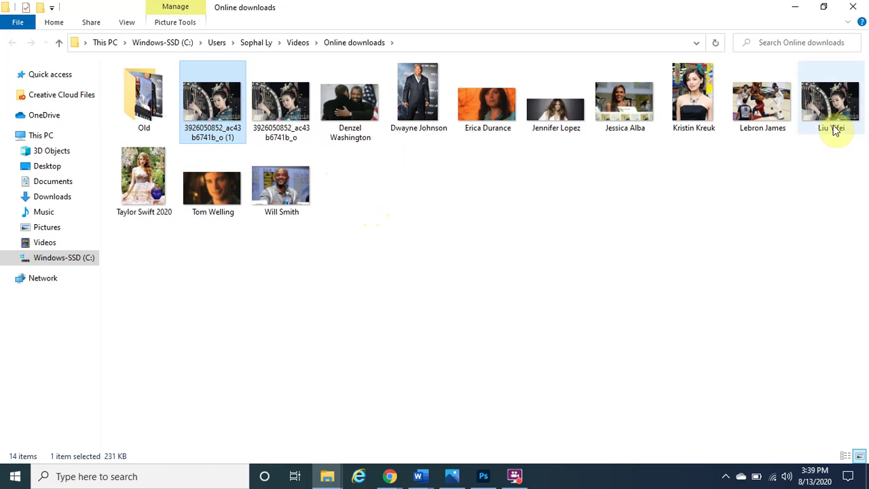
{"action": "left_click_drag", "start_coordinate": [842, 121], "coordinate": [452, 198]}
{"action": "left_click", "coordinate": [214, 140]}
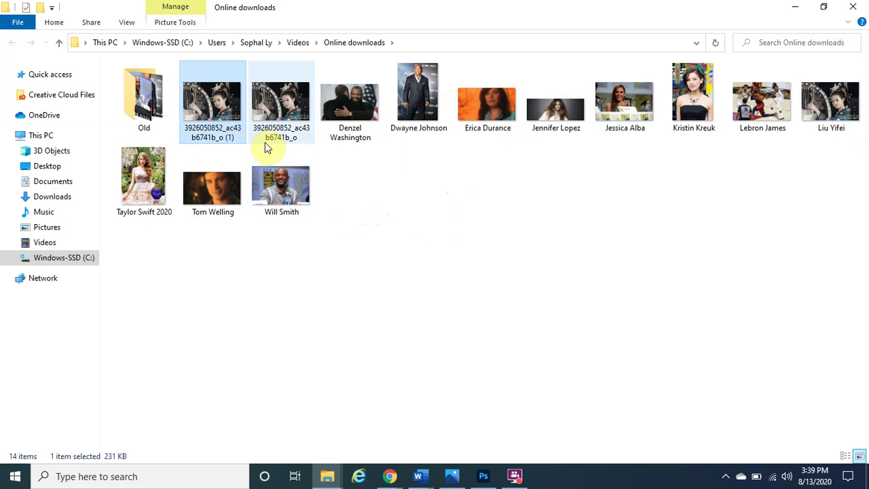
{"action": "mouse_move", "coordinate": [264, 146]}
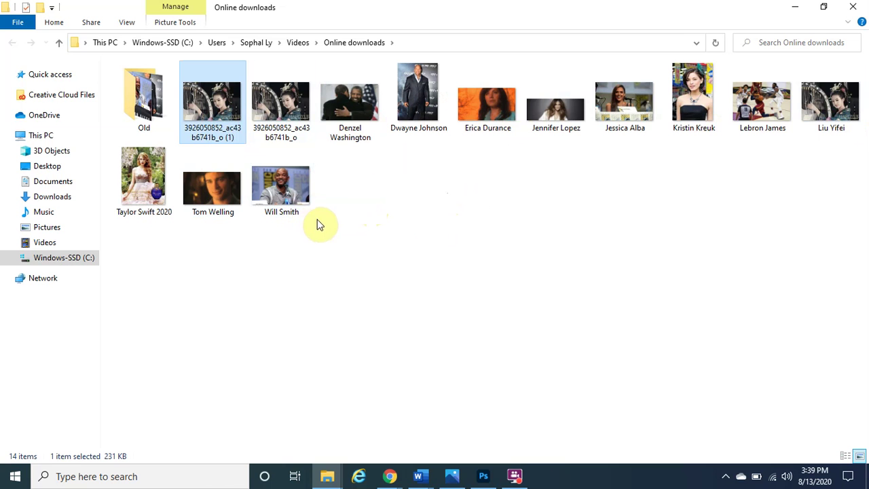
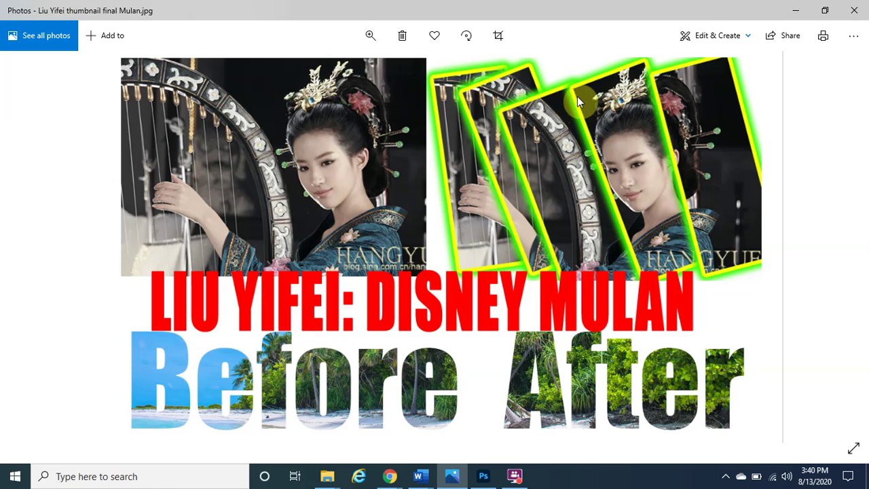
Minimize the finished thumbnail in Photos and switch to the Photoshop home screen
{"action": "left_click", "coordinate": [796, 10]}
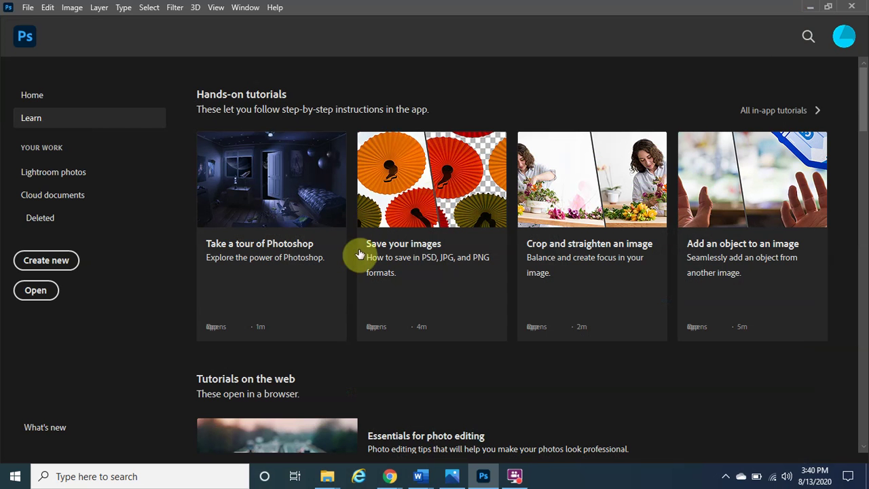
Open the "Liu Yifei" and "Liu Yifei completed" JPG files from the Main content folder and compare the completed image with the original
{"action": "left_click", "coordinate": [29, 7]}
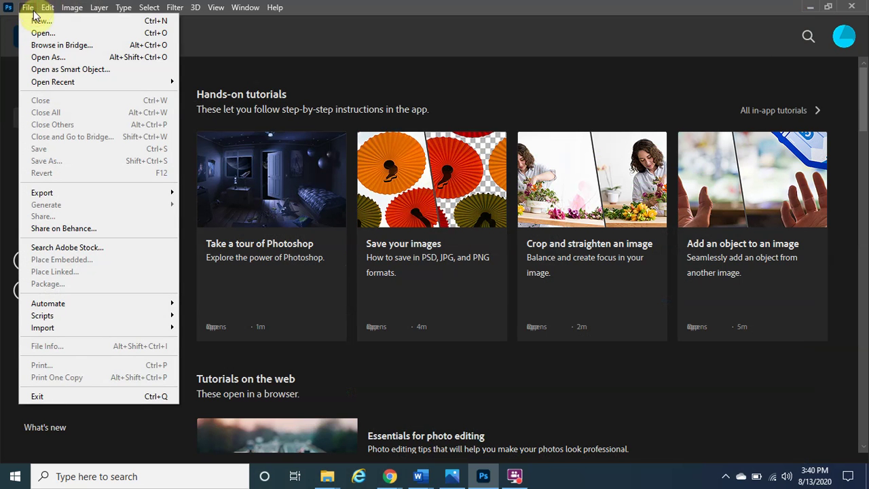
{"action": "left_click", "coordinate": [67, 29]}
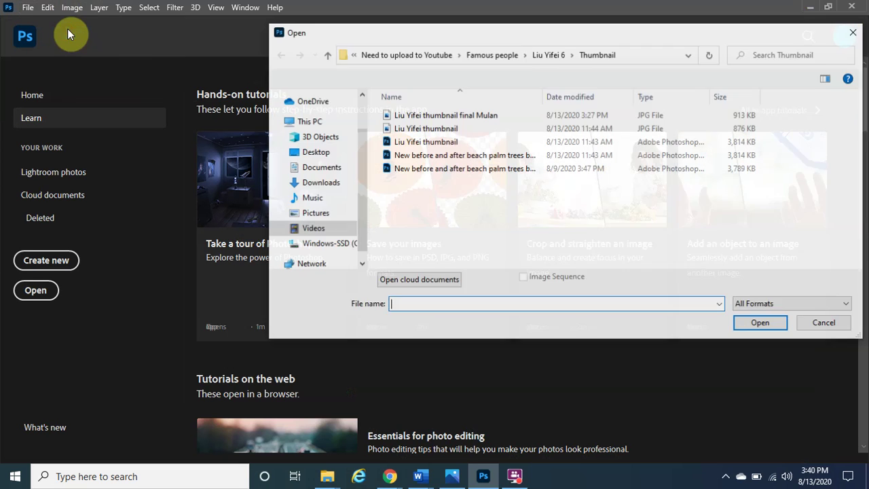
{"action": "left_click", "coordinate": [543, 59]}
{"action": "double_click", "coordinate": [413, 119]}
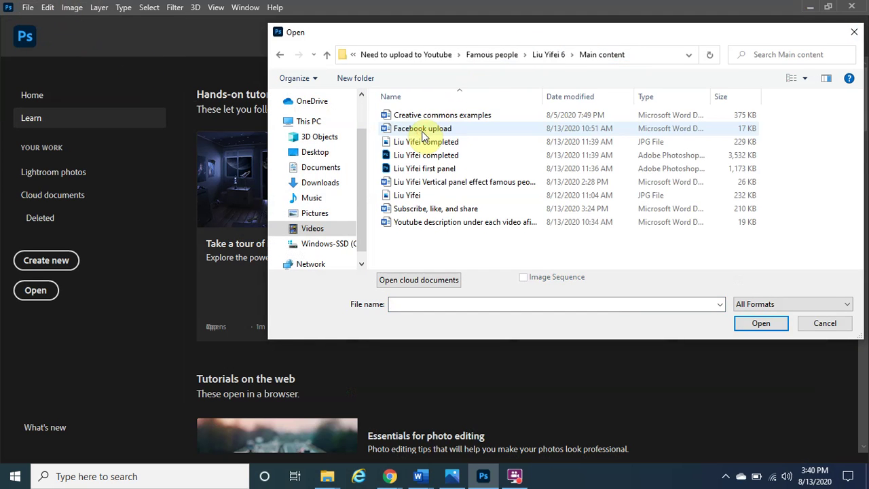
{"action": "left_click", "coordinate": [436, 195]}
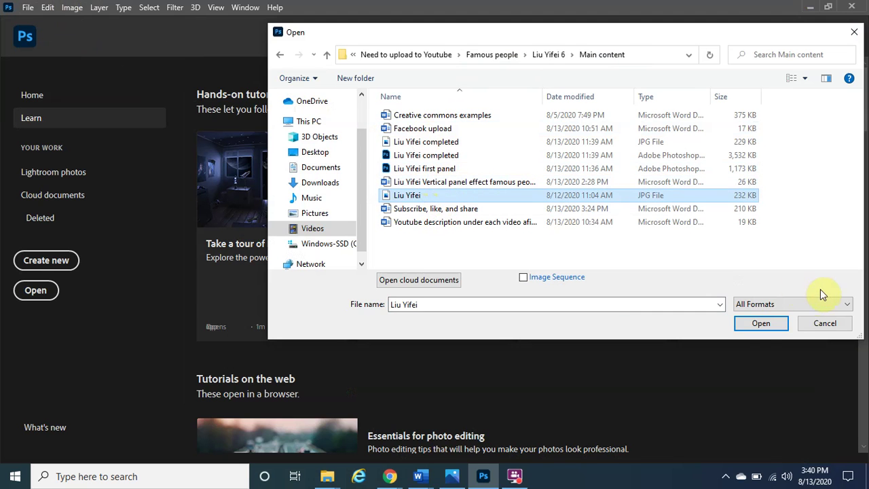
{"action": "left_click", "coordinate": [467, 142], "text": "ctrl"}
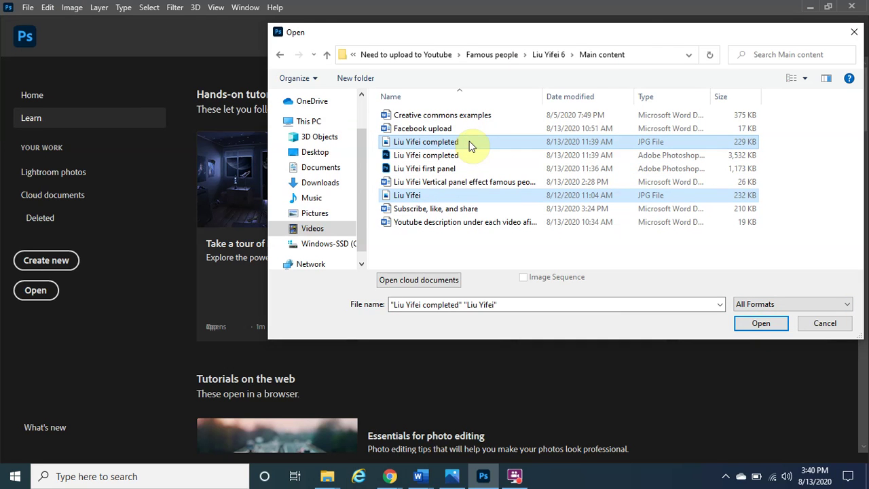
{"action": "left_click", "coordinate": [761, 323]}
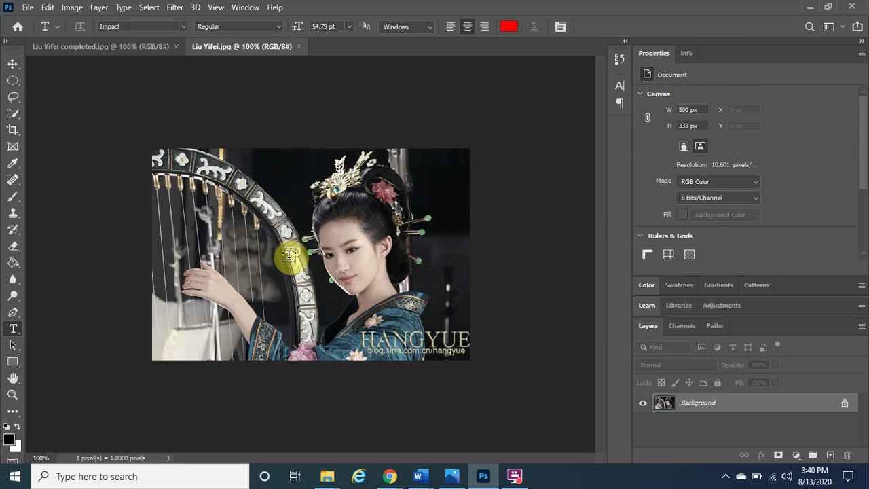
{"action": "left_click", "coordinate": [102, 46]}
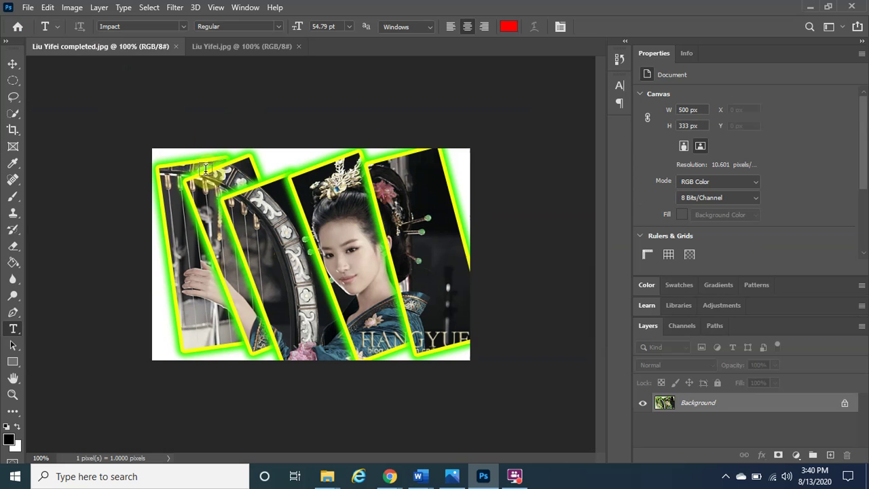
{"action": "left_click", "coordinate": [225, 47]}
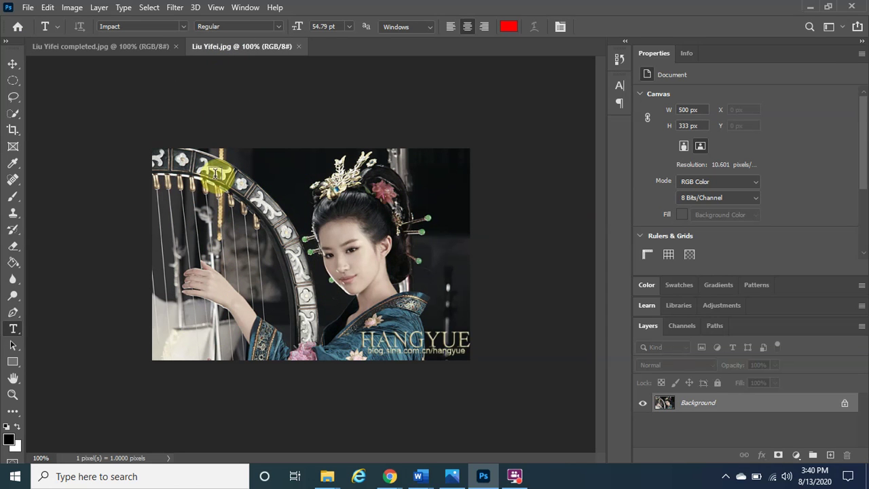
Convert the Background of Liu Yifei.jpg into a regular layer named "Liu Yifei" and duplicate that layer
{"action": "double_click", "coordinate": [706, 406]}
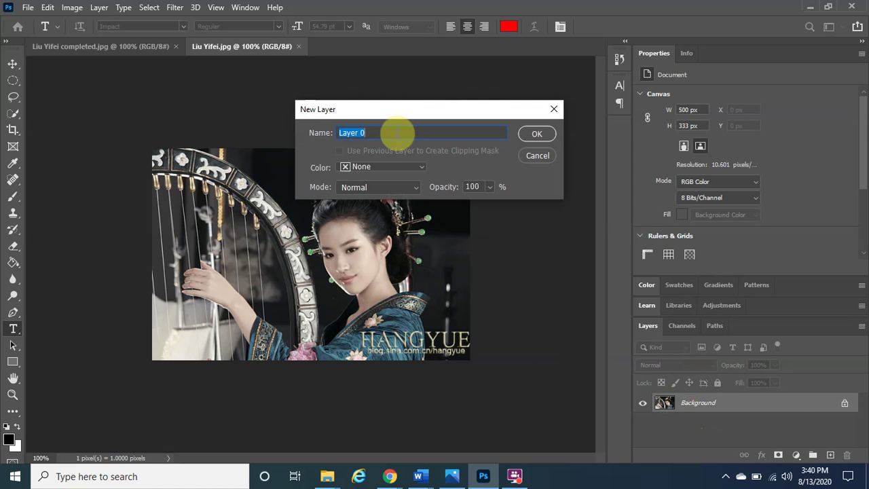
{"action": "type", "text": "Liu "}
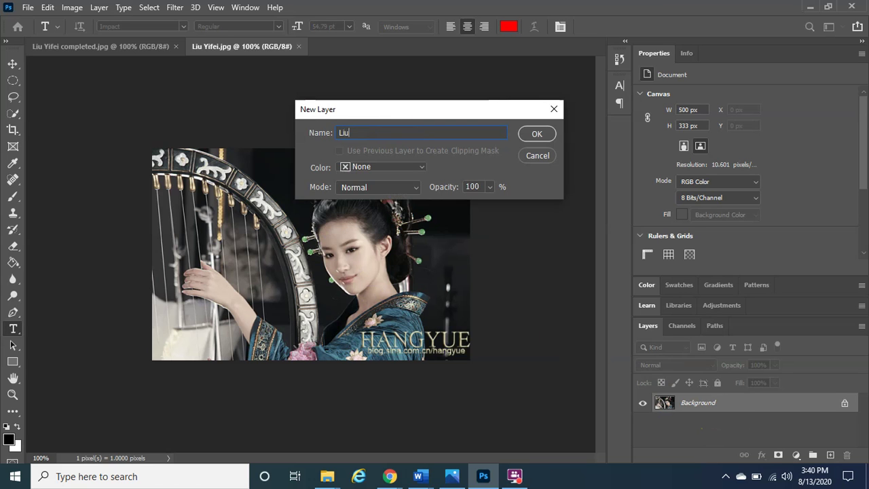
{"action": "type", "text": "Yifei"}
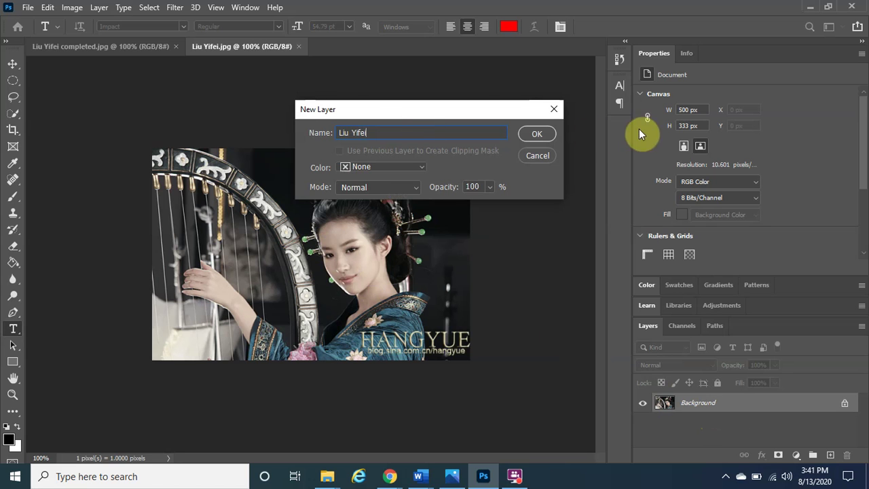
{"action": "left_click", "coordinate": [536, 134]}
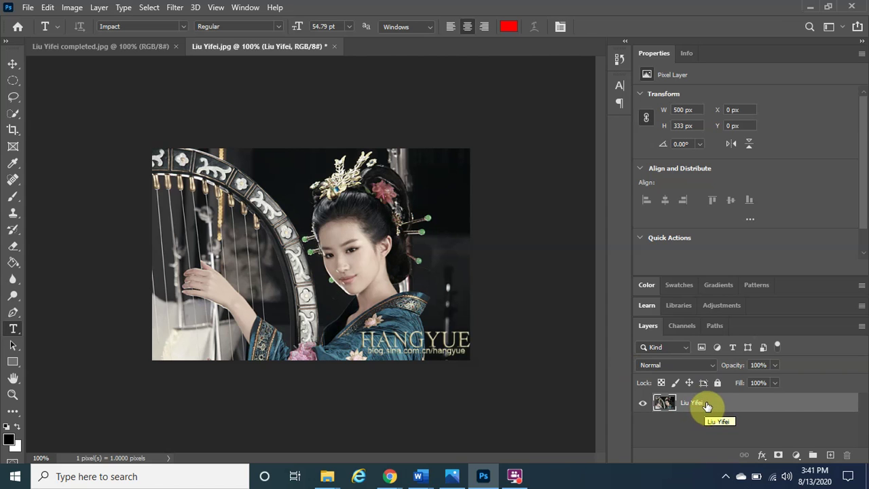
{"action": "left_click_drag", "start_coordinate": [710, 408], "coordinate": [833, 455]}
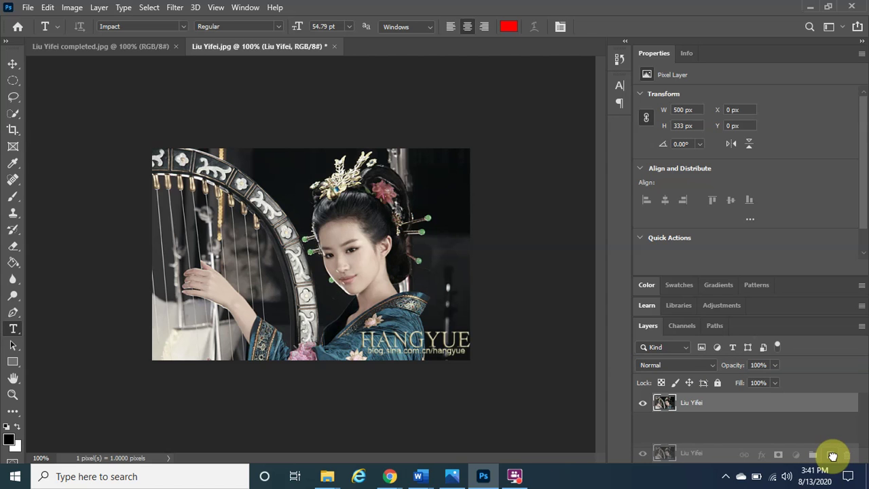
{"action": "left_click_drag", "start_coordinate": [832, 455], "coordinate": [833, 456]}
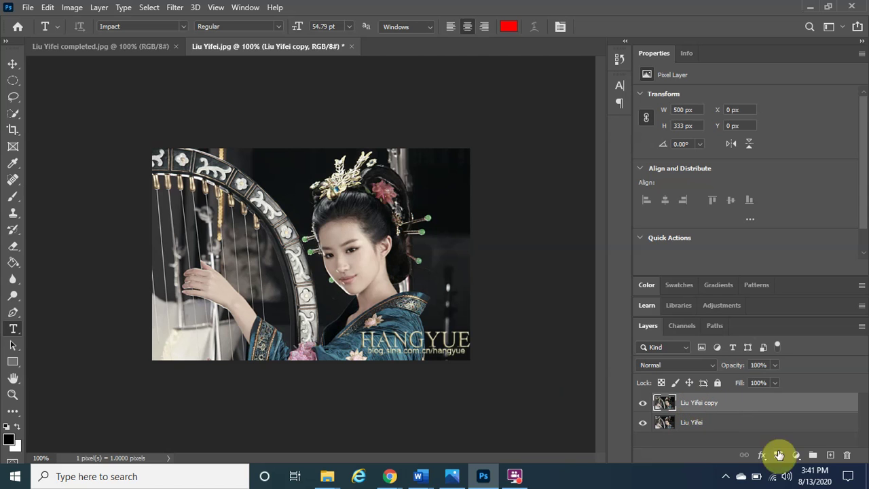
Add a Solid Color fill layer in white (ffffff) above the duplicated photo layer
{"action": "left_click", "coordinate": [798, 459]}
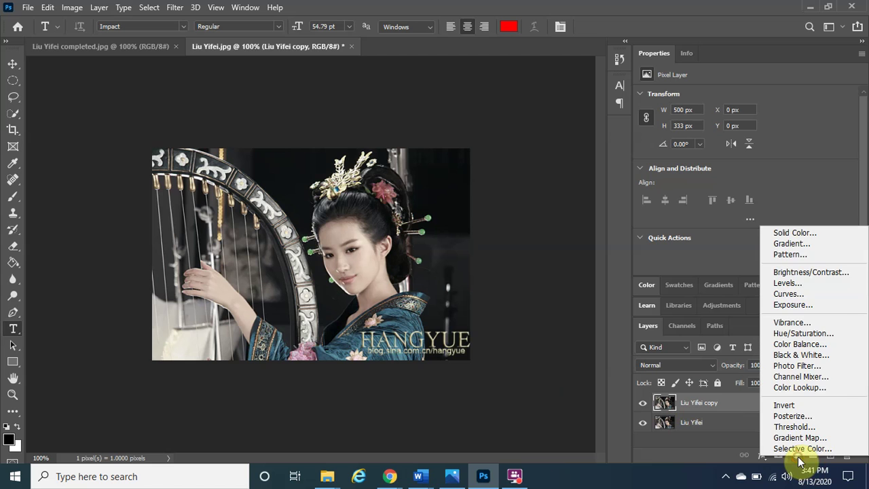
{"action": "left_click", "coordinate": [805, 231]}
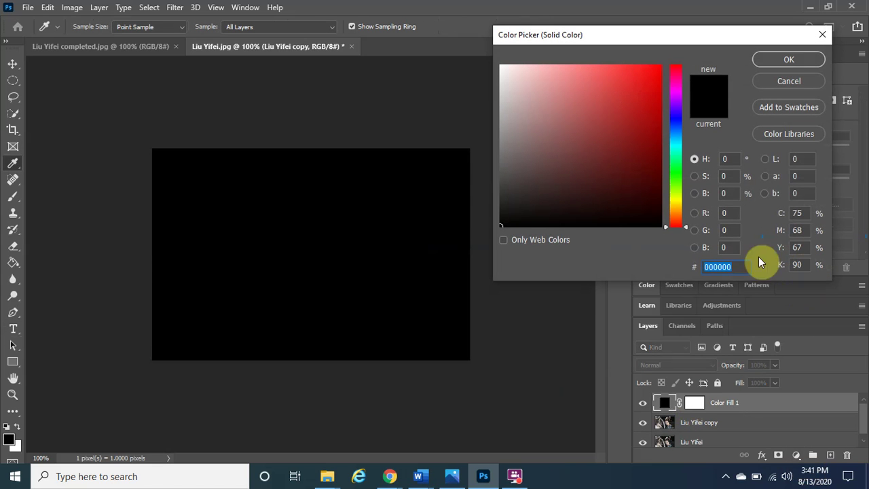
{"action": "mouse_move", "coordinate": [546, 122]}
{"action": "left_mouse_down"}
{"action": "mouse_move", "coordinate": [462, 74]}
{"action": "mouse_move", "coordinate": [470, 59]}
{"action": "left_mouse_up"}
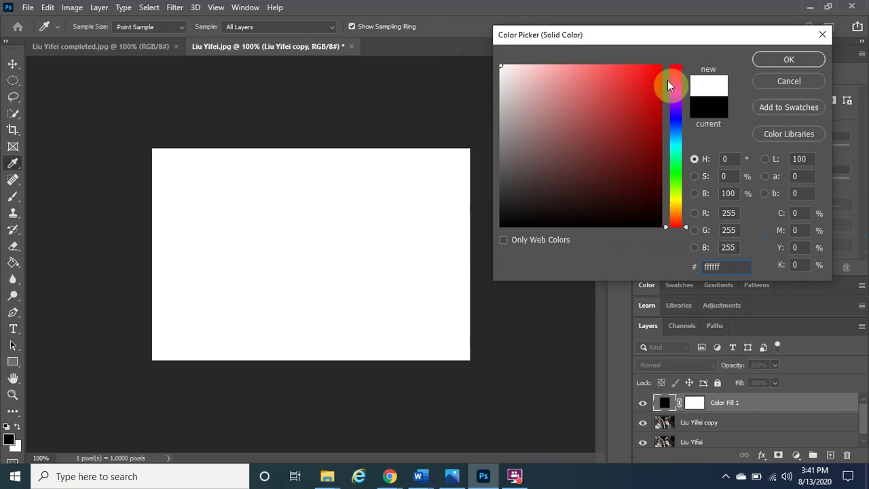
{"action": "left_click", "coordinate": [786, 60]}
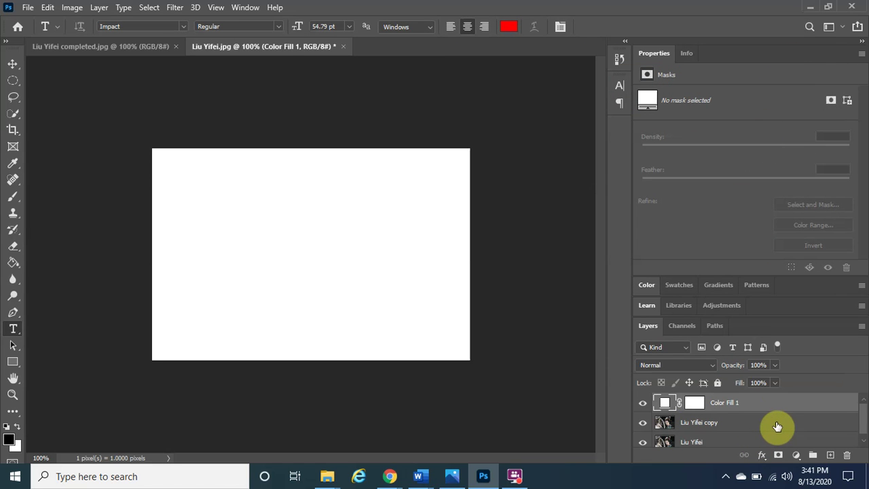
Move the "Liu Yifei copy" layer above the white Color Fill 1 layer in the layer stack
{"action": "left_click", "coordinate": [698, 428]}
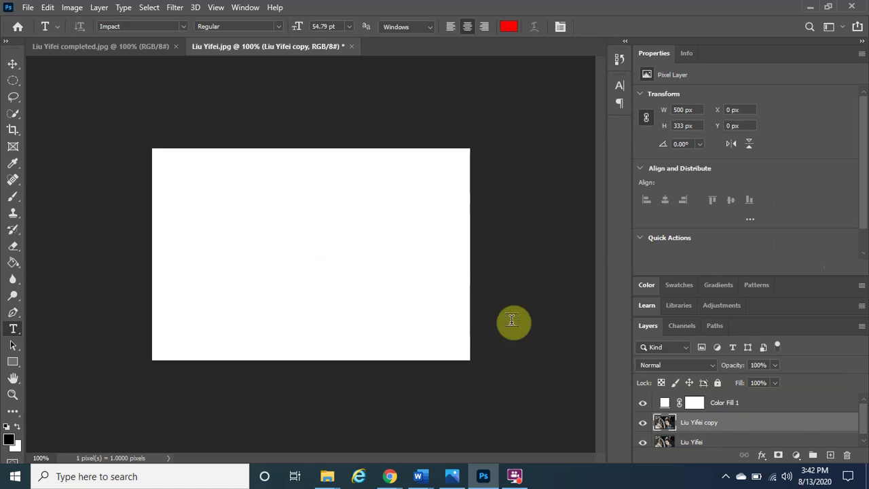
{"action": "left_click", "coordinate": [737, 405]}
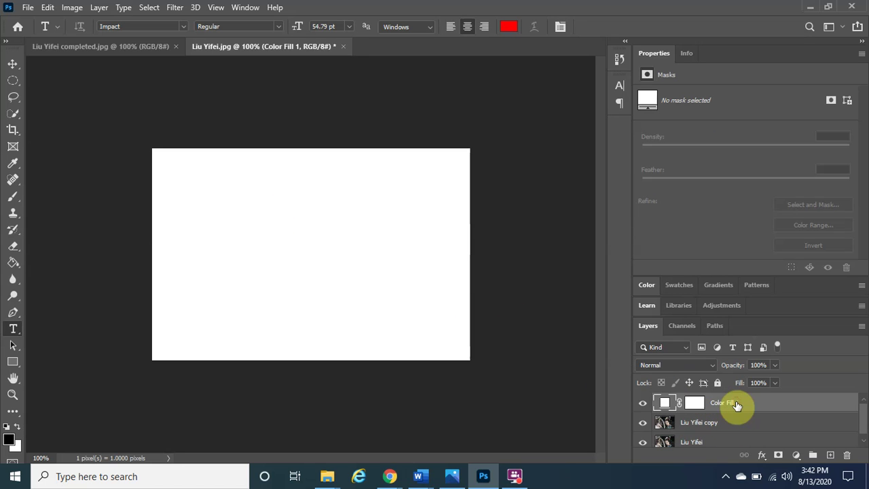
{"action": "left_click", "coordinate": [698, 425]}
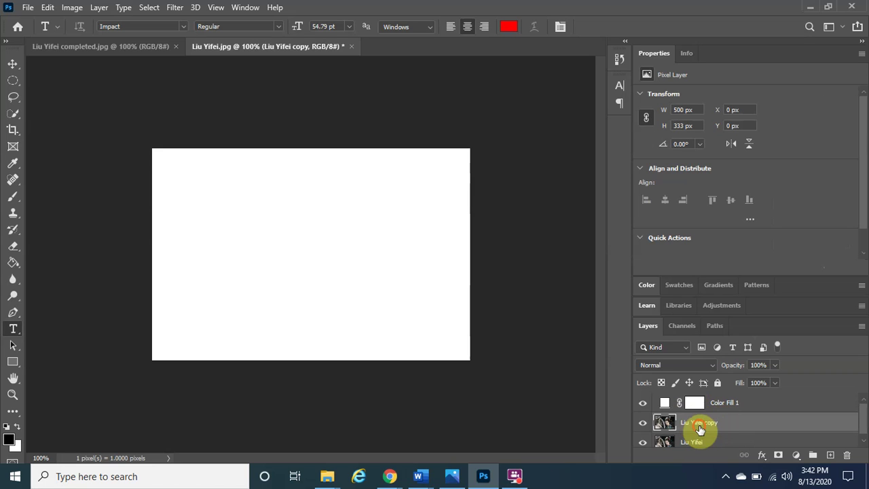
{"action": "left_click_drag", "start_coordinate": [699, 429], "coordinate": [711, 398]}
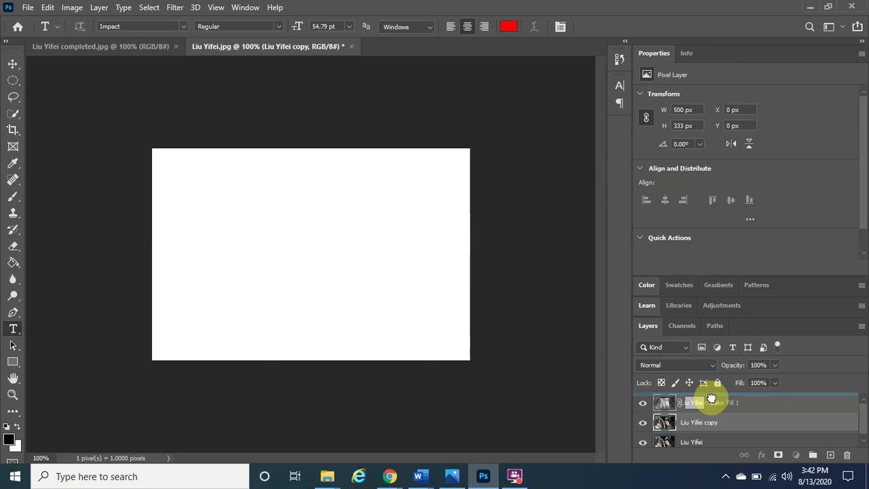
{"action": "left_click_drag", "start_coordinate": [711, 398], "coordinate": [711, 400]}
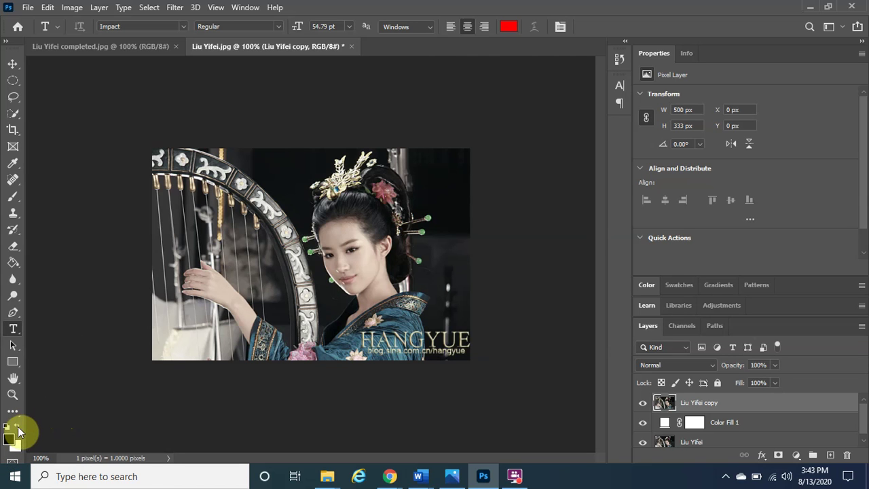
Swap the foreground and background colors back and forth, and set the foreground color to blue (0600ff)
{"action": "left_click", "coordinate": [19, 427]}
{"action": "left_click", "coordinate": [19, 427]}
{"action": "left_click", "coordinate": [19, 426]}
{"action": "left_click", "coordinate": [19, 426]}
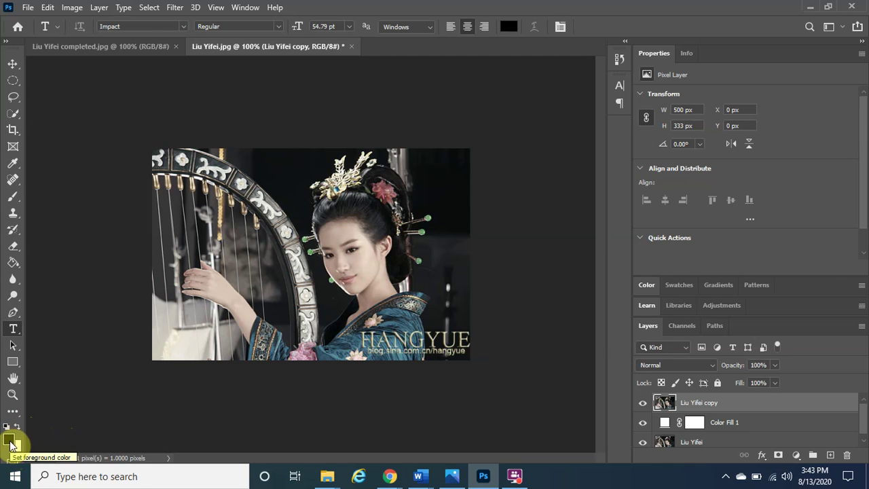
{"action": "left_click", "coordinate": [10, 445]}
{"action": "left_click_drag", "start_coordinate": [572, 158], "coordinate": [661, 65]}
{"action": "left_click", "coordinate": [781, 59]}
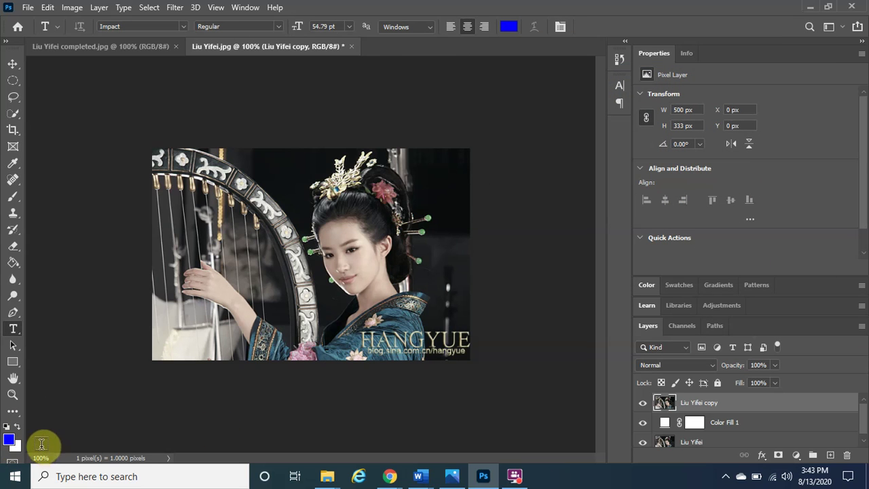
Set the foreground color to black (000000)
{"action": "left_click", "coordinate": [9, 441]}
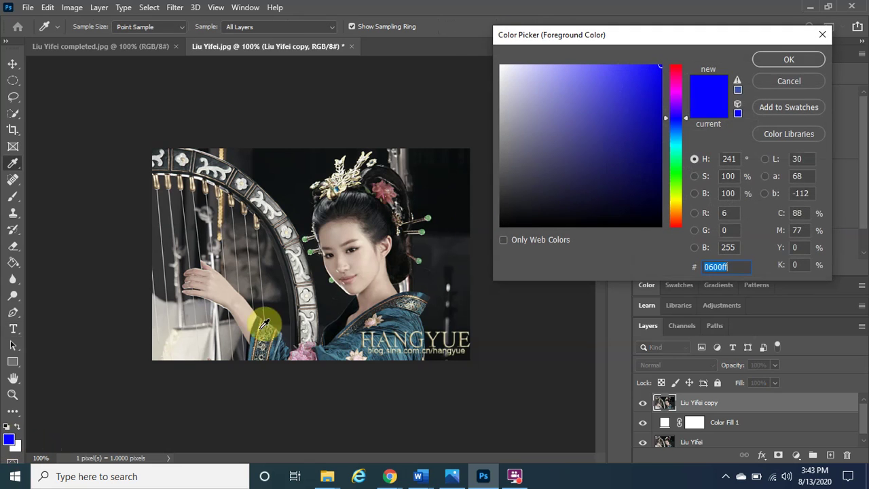
{"action": "left_click", "coordinate": [658, 226]}
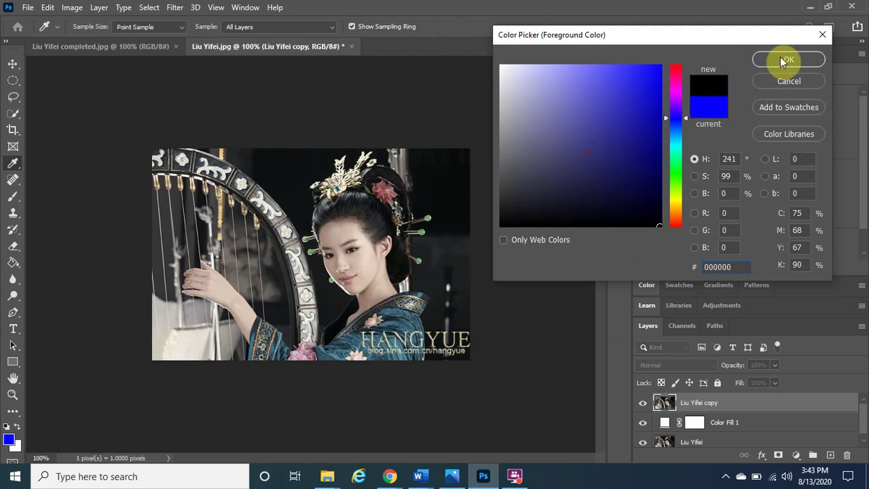
{"action": "left_click", "coordinate": [788, 59]}
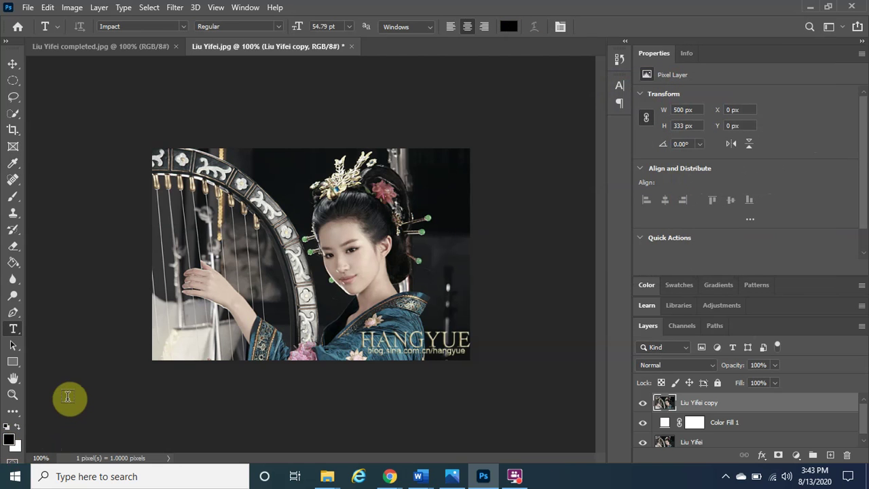
With the Rectangle Tool in Shape mode, black fill and no stroke, draw a vertical rectangle about 74 × 237 px over the harp strings
{"action": "left_click", "coordinate": [11, 364]}
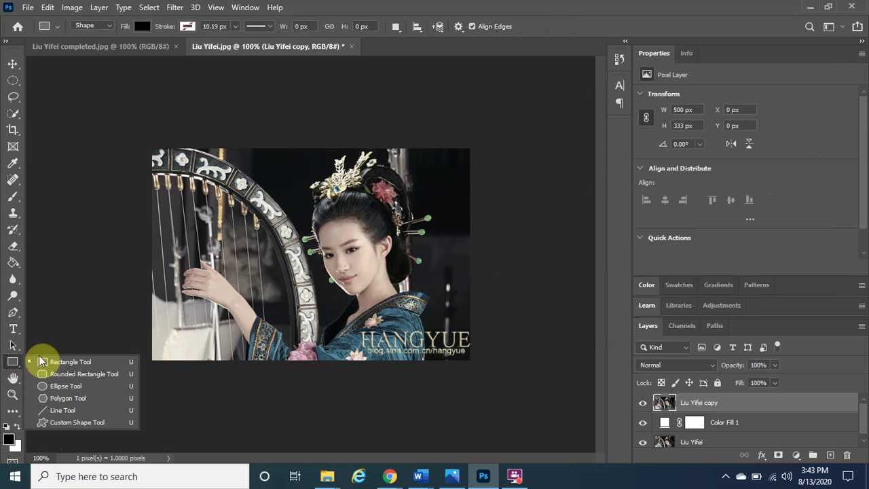
{"action": "right_click", "coordinate": [26, 362]}
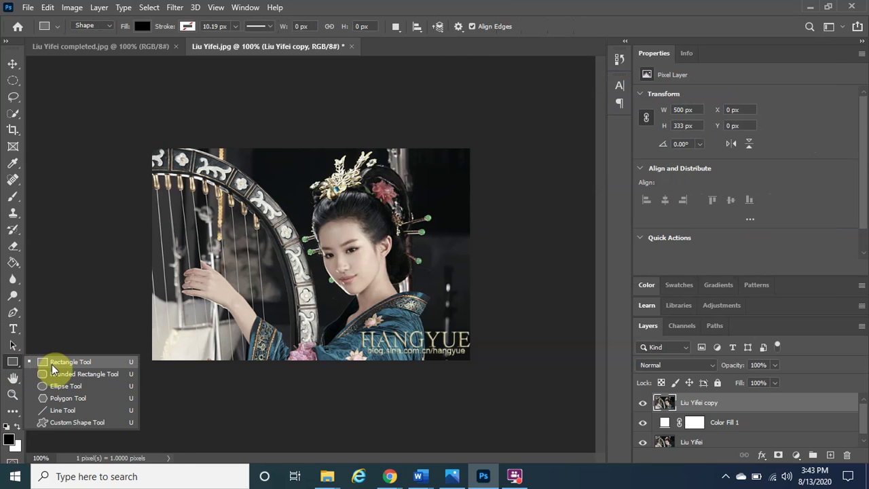
{"action": "left_click", "coordinate": [51, 364]}
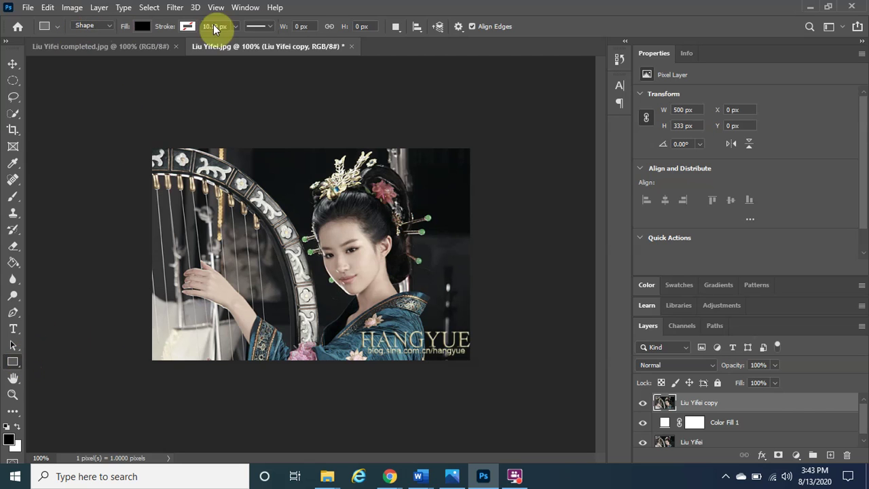
{"action": "left_click", "coordinate": [93, 26]}
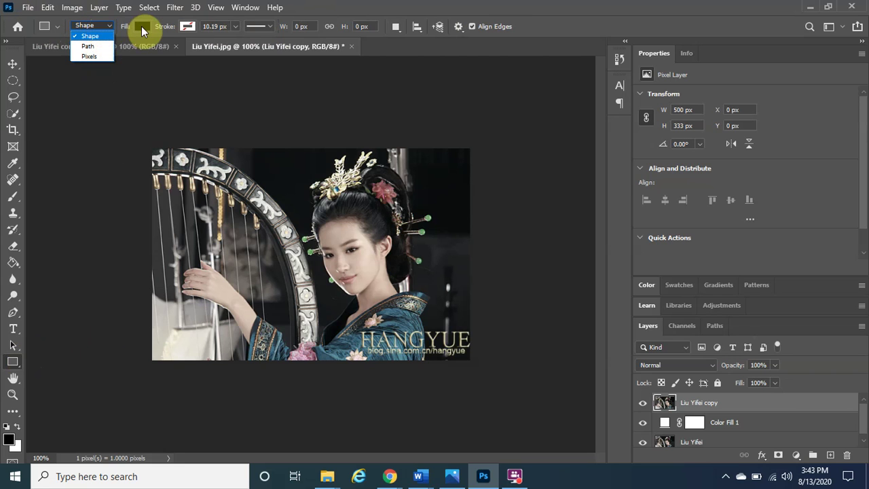
{"action": "left_click", "coordinate": [185, 29]}
{"action": "left_click", "coordinate": [186, 27]}
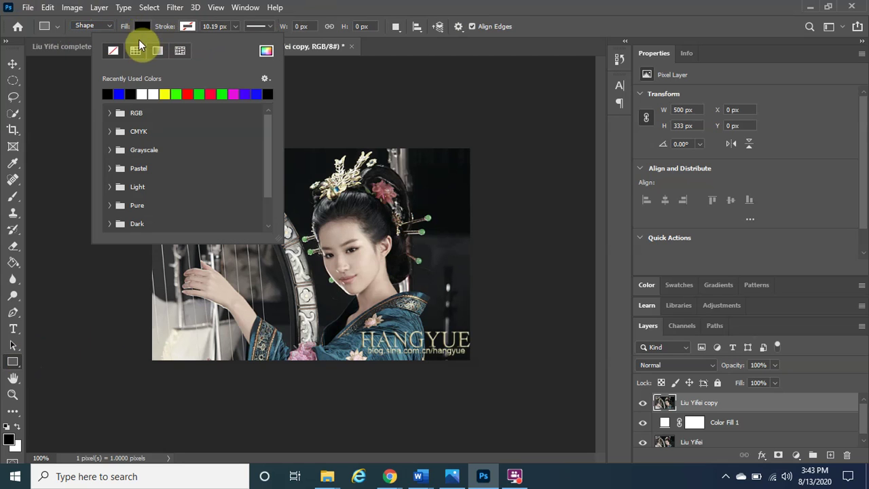
{"action": "left_click", "coordinate": [187, 29]}
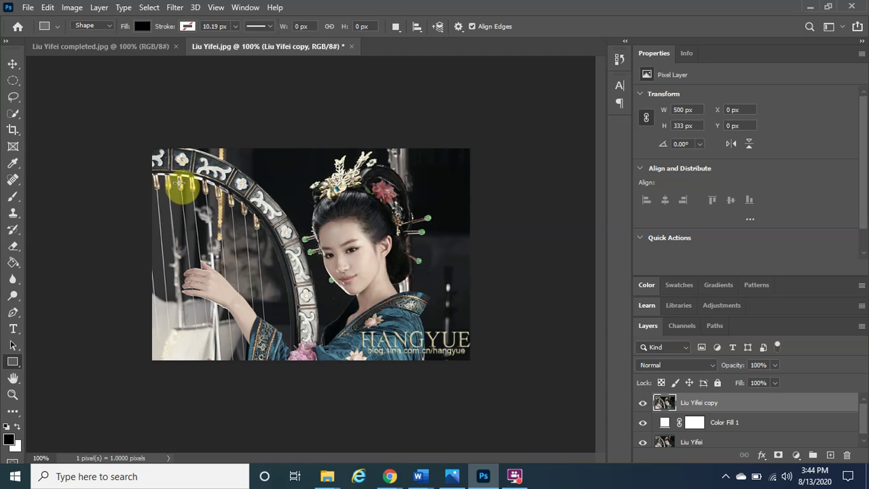
{"action": "left_click_drag", "start_coordinate": [179, 183], "coordinate": [225, 333]}
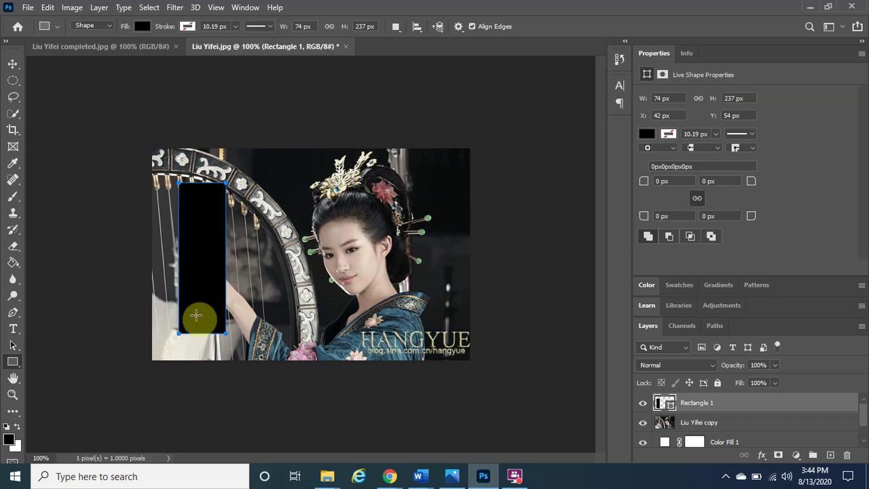
Enlarge the black rectangle proportionally to about 111% with Free Transform and move it slightly left and down over the harp
{"action": "right_click", "coordinate": [211, 243]}
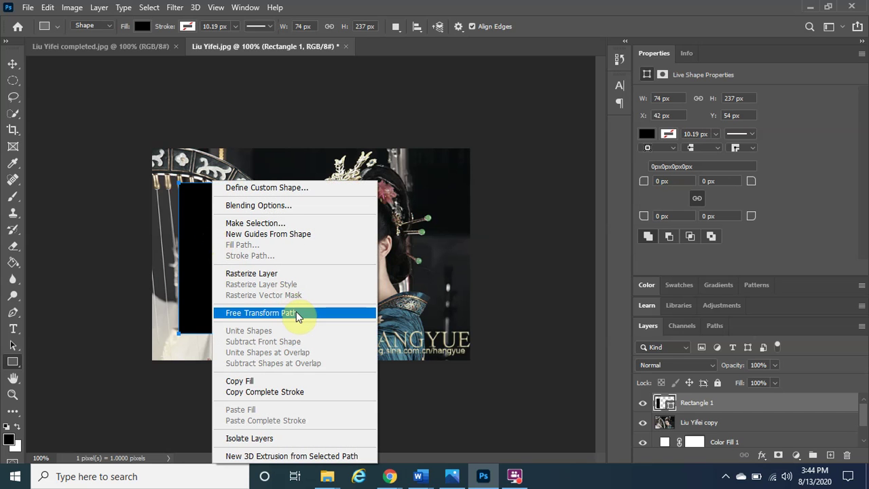
{"action": "left_click", "coordinate": [192, 257]}
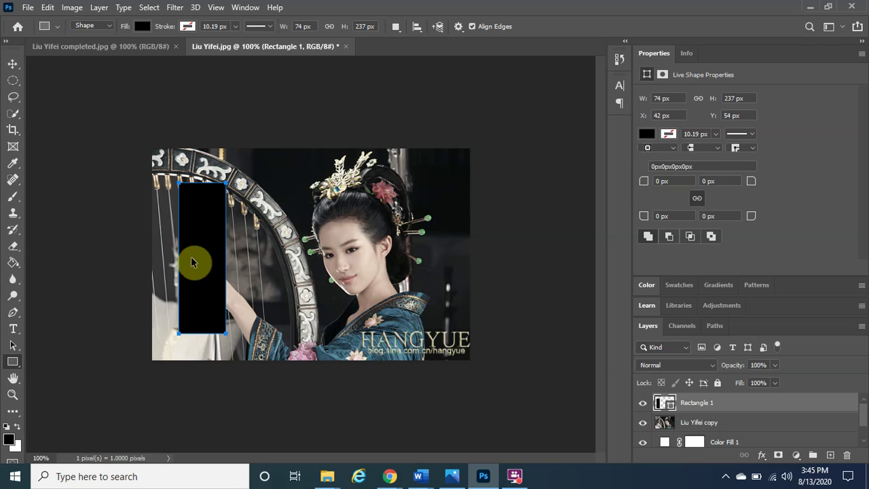
{"action": "key", "text": "ctrl+t"}
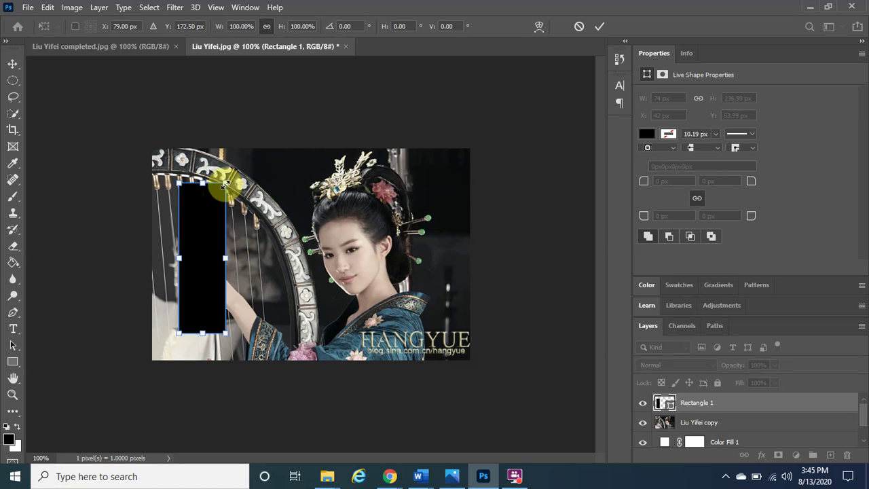
{"action": "left_click_drag", "start_coordinate": [224, 183], "coordinate": [244, 175]}
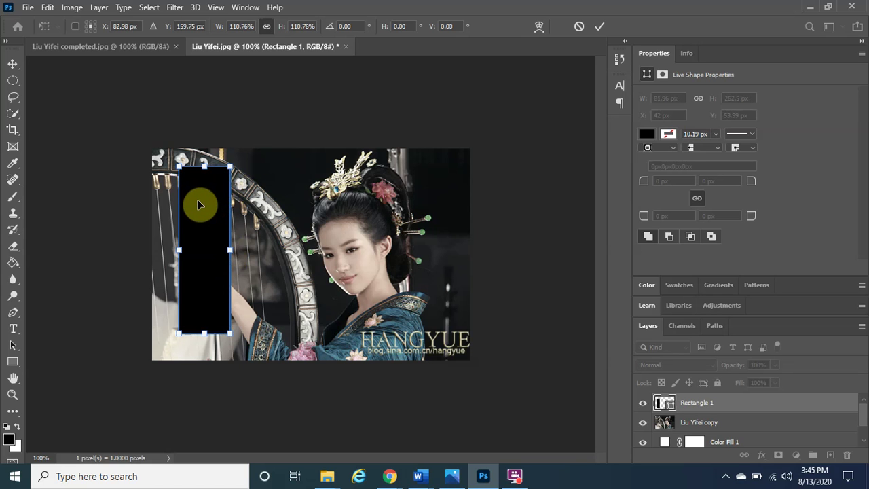
{"action": "mouse_move", "coordinate": [198, 202]}
{"action": "left_mouse_down"}
{"action": "mouse_move", "coordinate": [255, 228]}
{"action": "mouse_move", "coordinate": [273, 209]}
{"action": "mouse_move", "coordinate": [372, 207]}
{"action": "mouse_move", "coordinate": [201, 197]}
{"action": "mouse_move", "coordinate": [192, 207]}
{"action": "left_mouse_up"}
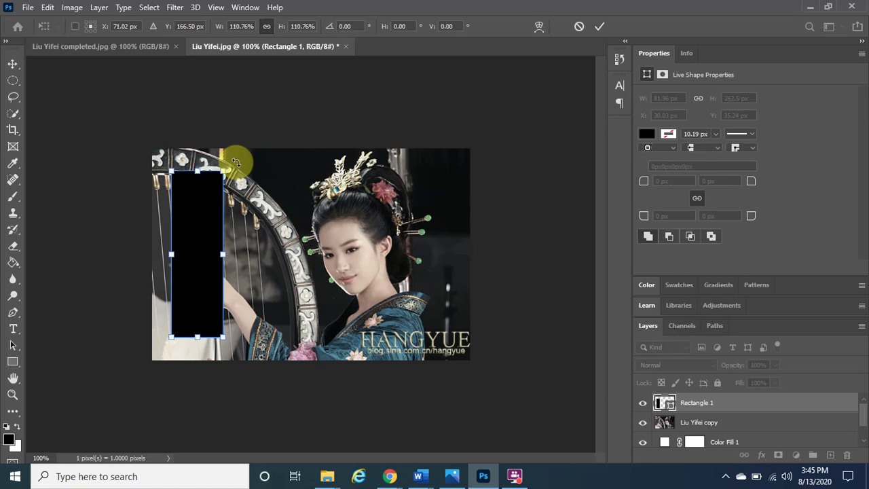
Rotate the rectangle about 7° clockwise, scale it to about 129%, and apply the transform, accepting the conversion to a regular path
{"action": "left_click_drag", "start_coordinate": [235, 163], "coordinate": [272, 197]}
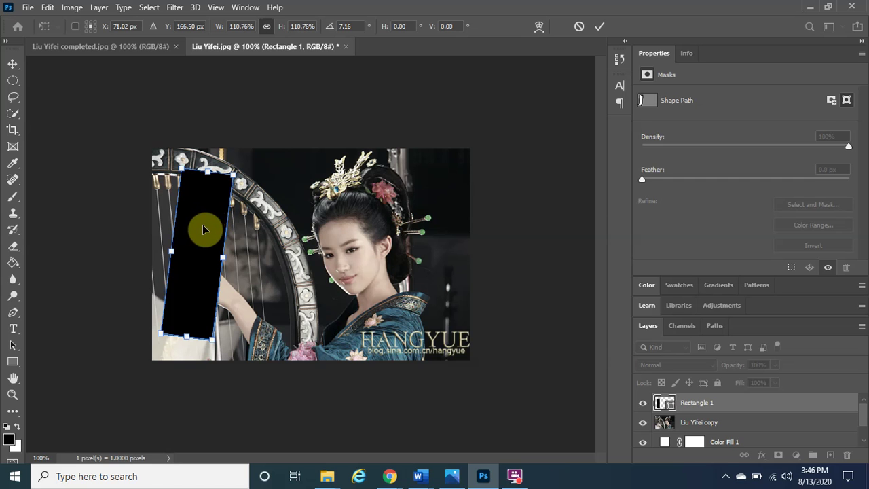
{"action": "left_click_drag", "start_coordinate": [206, 228], "coordinate": [203, 230]}
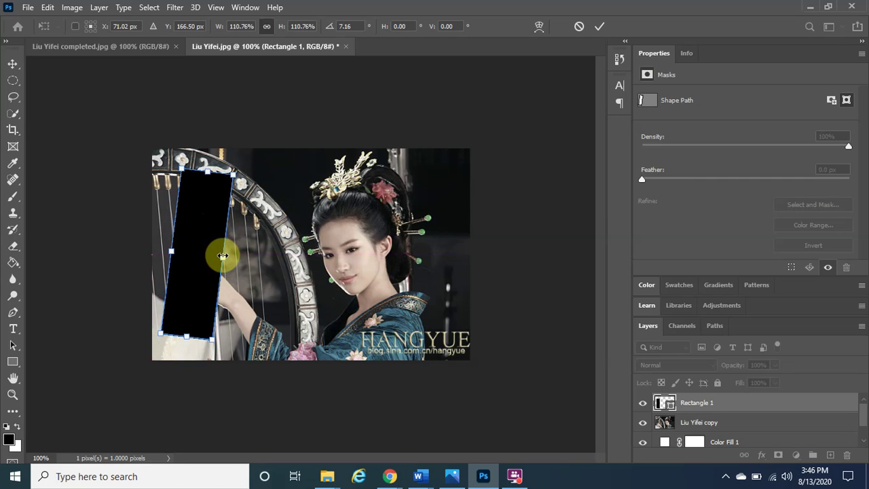
{"action": "left_click_drag", "start_coordinate": [223, 256], "coordinate": [232, 255]}
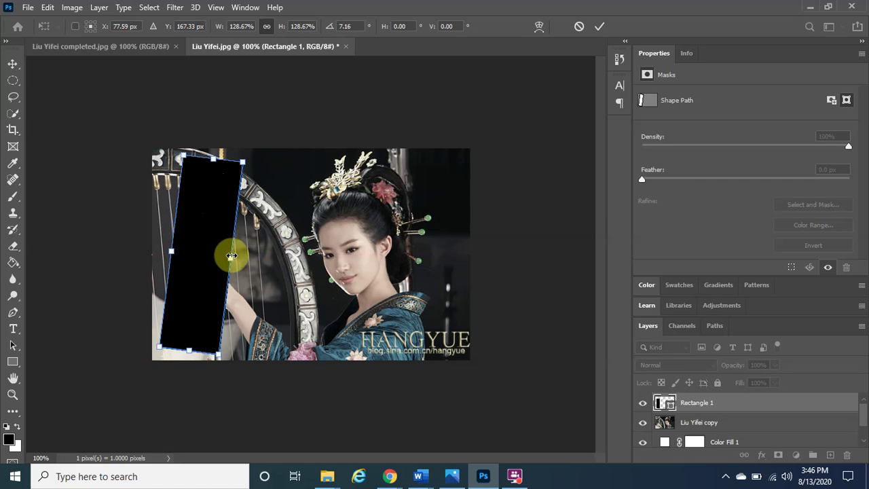
{"action": "left_click", "coordinate": [601, 29]}
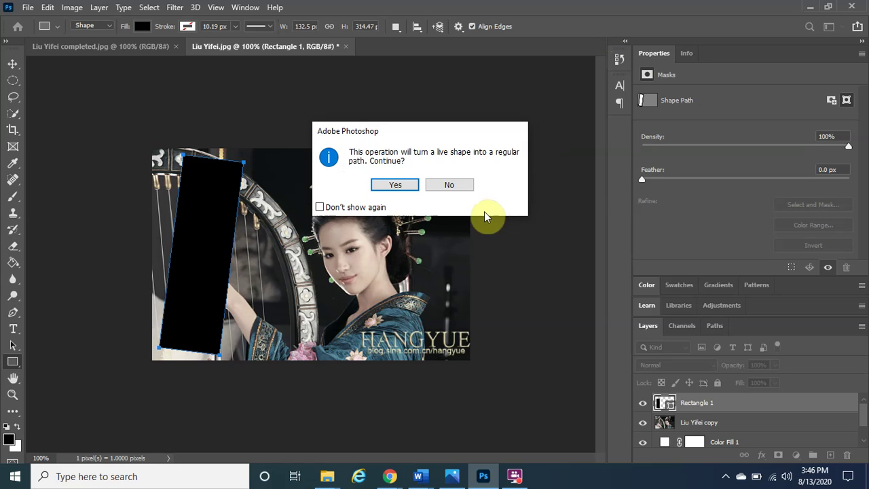
{"action": "left_click", "coordinate": [401, 186]}
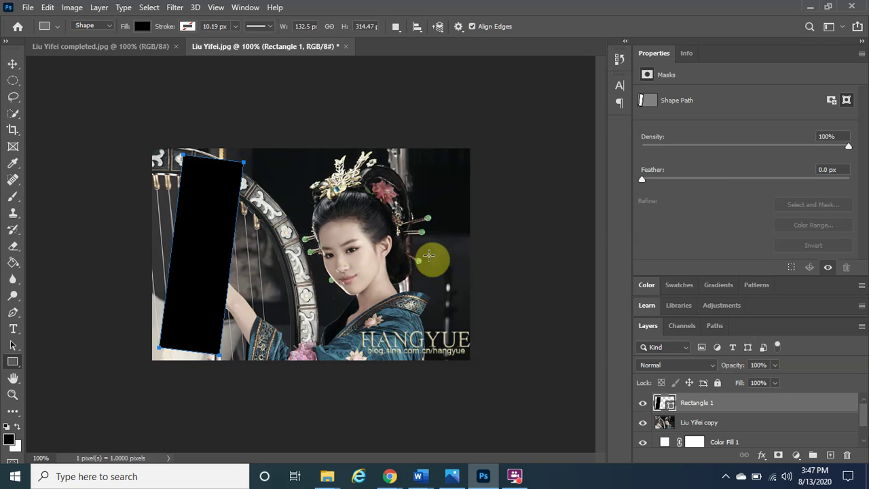
Save the document on the computer as a Photoshop file named "Liu Yifei first panel 2" with Maximize Compatibility on
{"action": "left_click", "coordinate": [28, 8]}
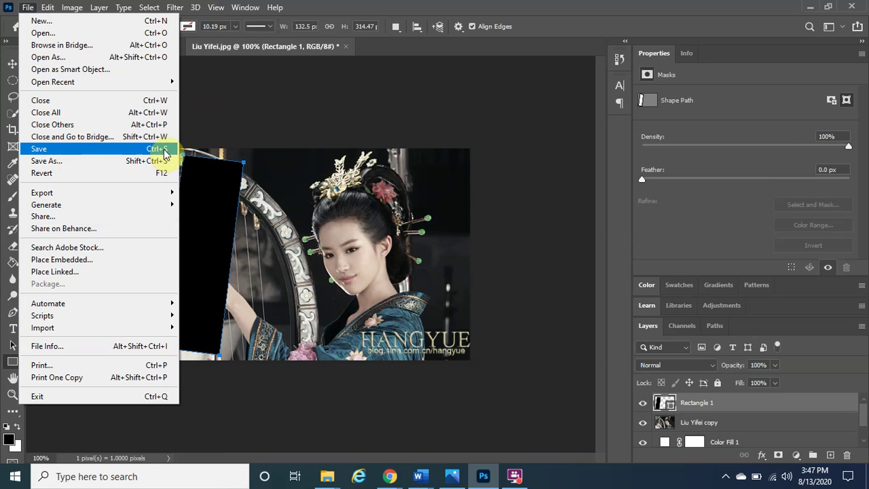
{"action": "left_click", "coordinate": [416, 114]}
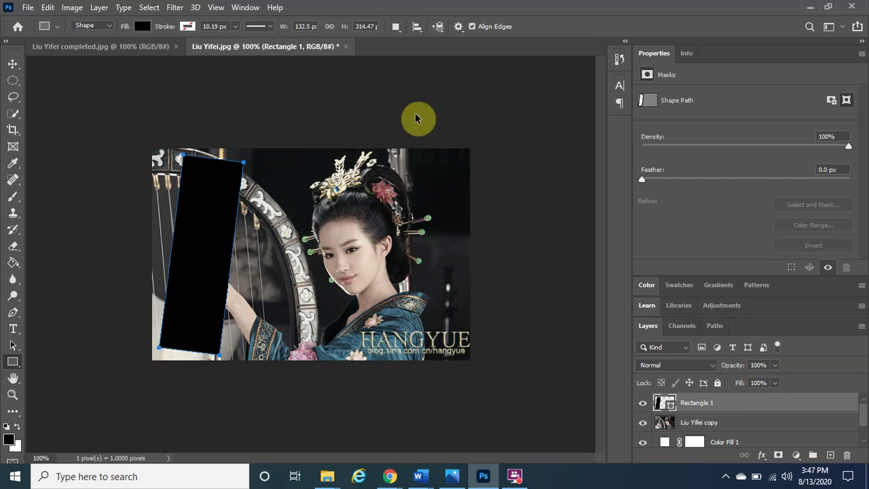
{"action": "key", "text": "ctrl+s"}
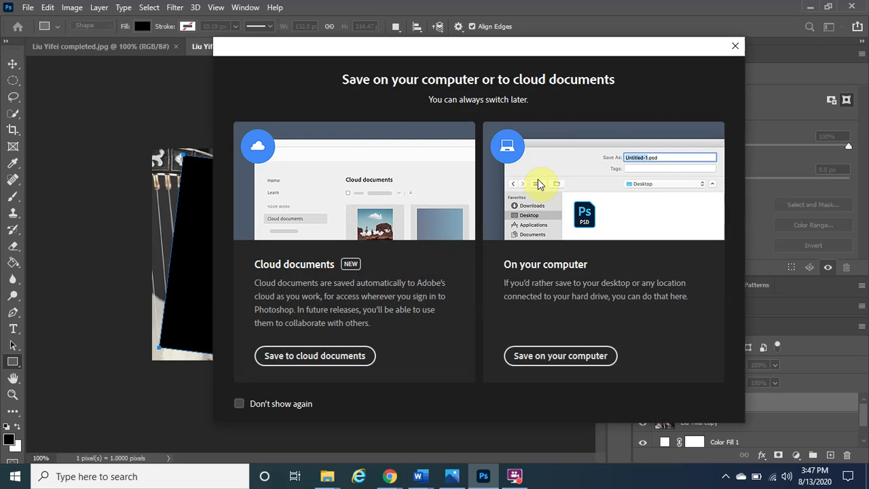
{"action": "left_click", "coordinate": [559, 356]}
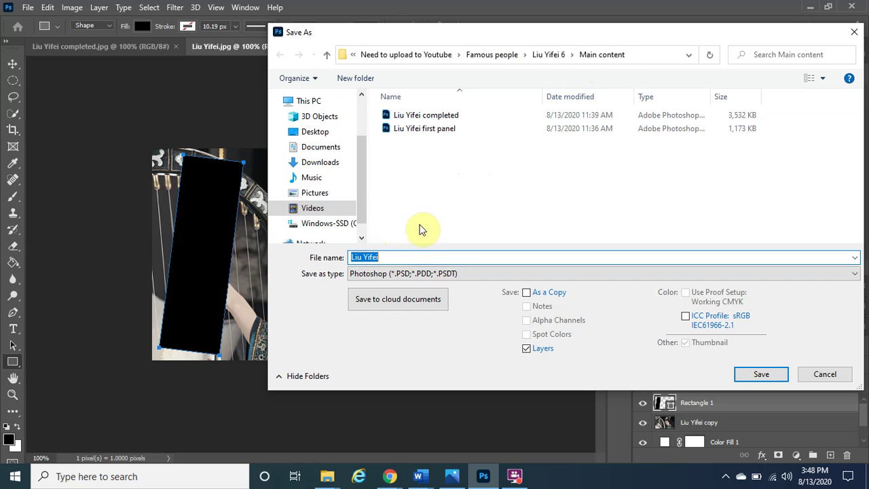
{"action": "left_click", "coordinate": [413, 258]}
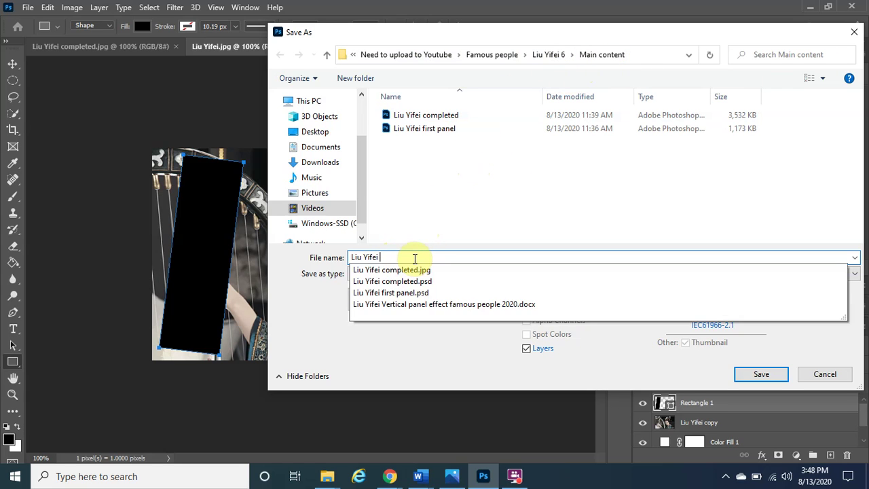
{"action": "type", "text": "first panel"}
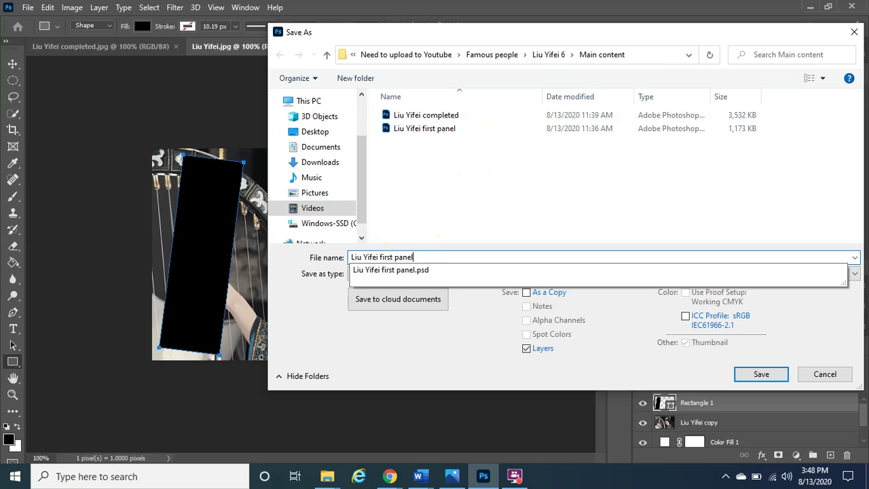
{"action": "type", "text": " 2"}
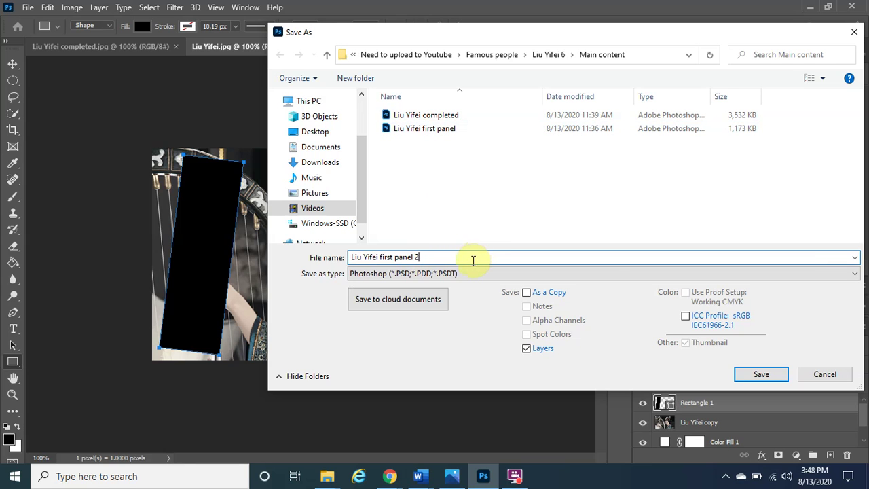
{"action": "left_click", "coordinate": [740, 375]}
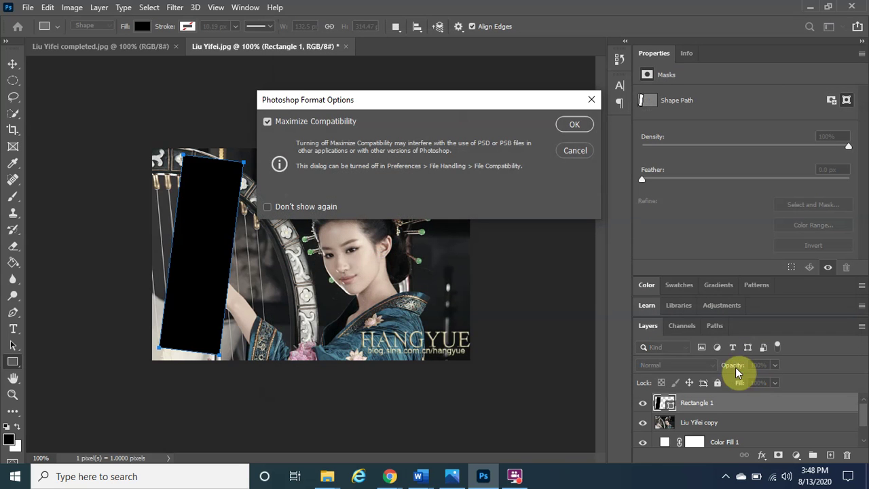
{"action": "left_click", "coordinate": [565, 124]}
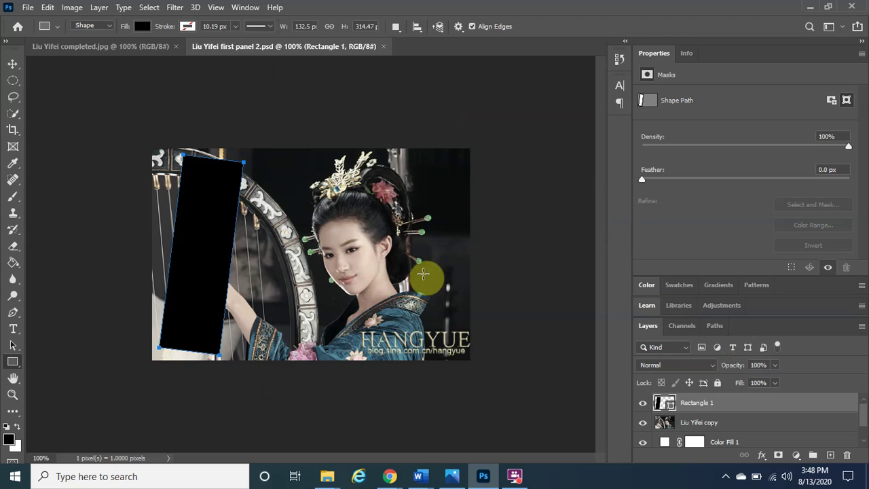
Move the "Liu Yifei copy" layer above Rectangle 1 and clip it to the rectangle with a clipping mask
{"action": "left_click", "coordinate": [417, 476]}
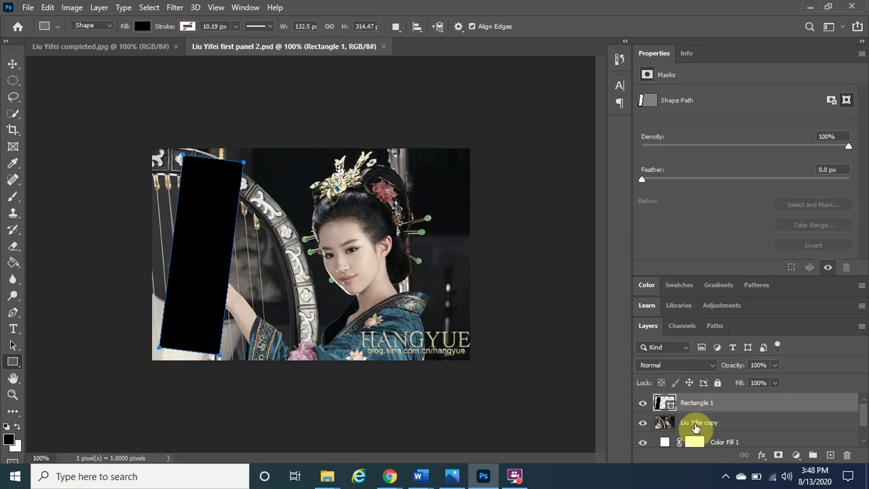
{"action": "left_click_drag", "start_coordinate": [695, 423], "coordinate": [701, 401]}
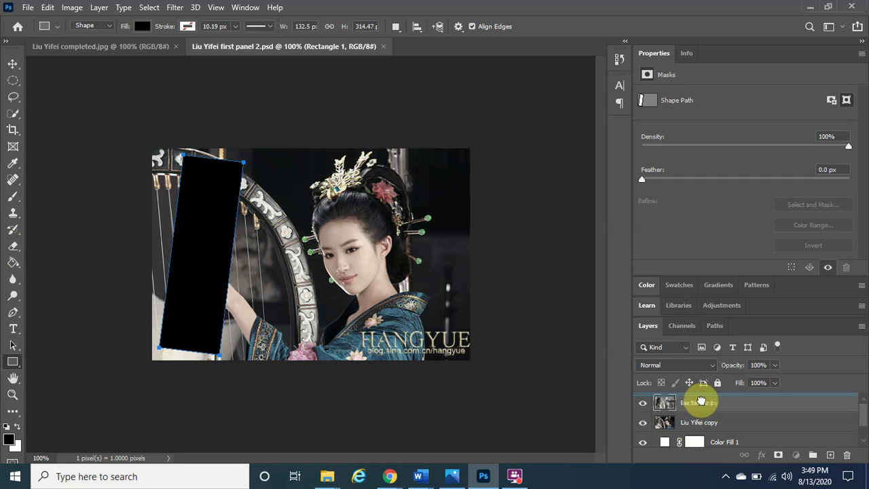
{"action": "left_click_drag", "start_coordinate": [701, 401], "coordinate": [705, 402]}
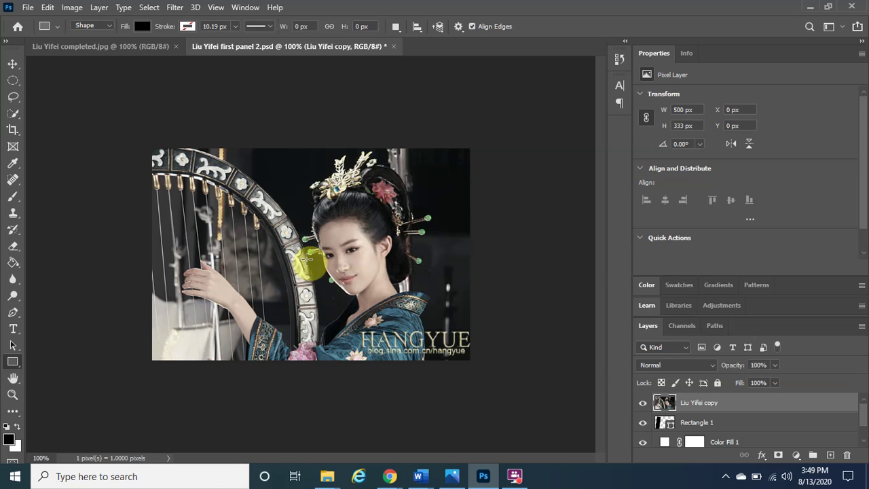
{"action": "right_click", "coordinate": [716, 402]}
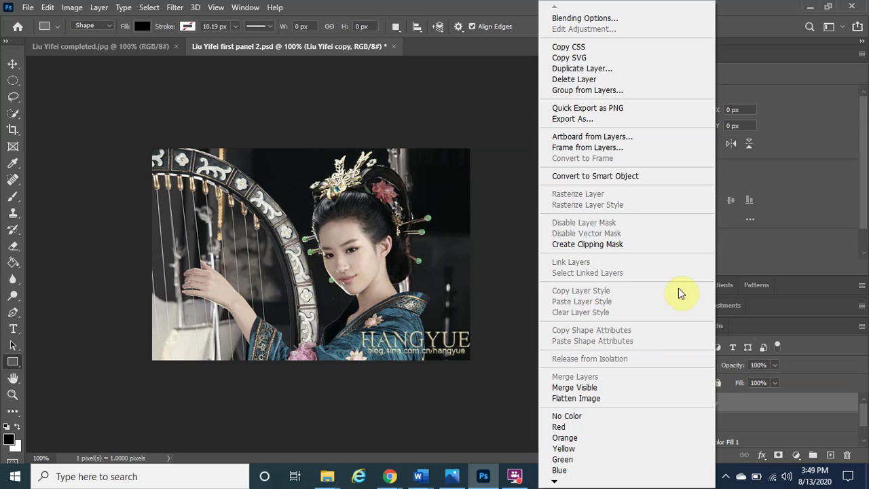
{"action": "left_click", "coordinate": [631, 247]}
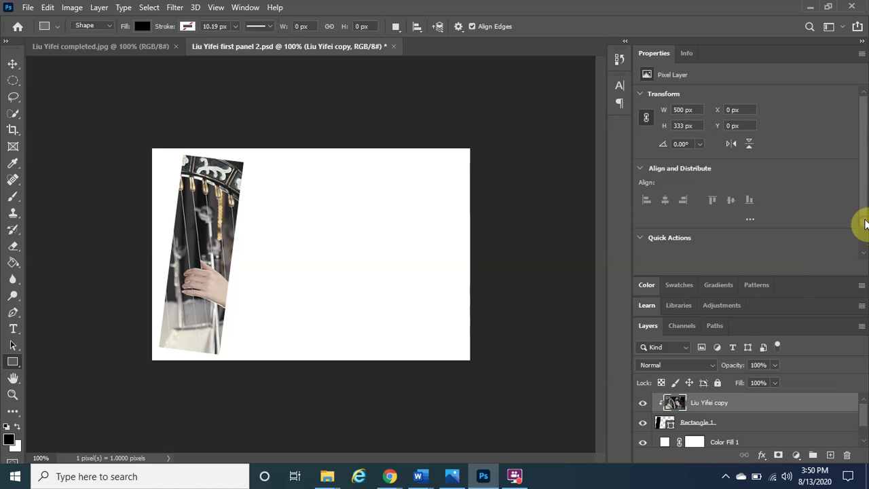
{"action": "left_click_drag", "start_coordinate": [863, 226], "coordinate": [864, 241]}
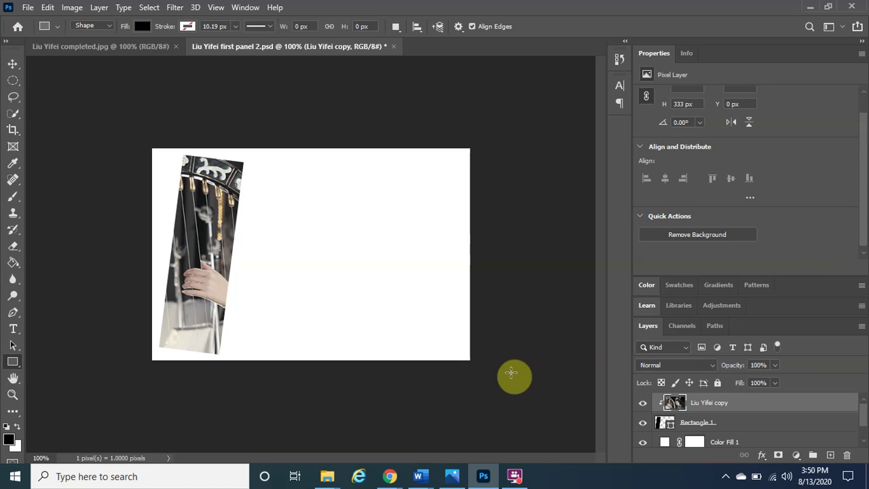
Add a green Drop Shadow layer style to the Rectangle 1 layer through its Blending Options
{"action": "left_click", "coordinate": [717, 426]}
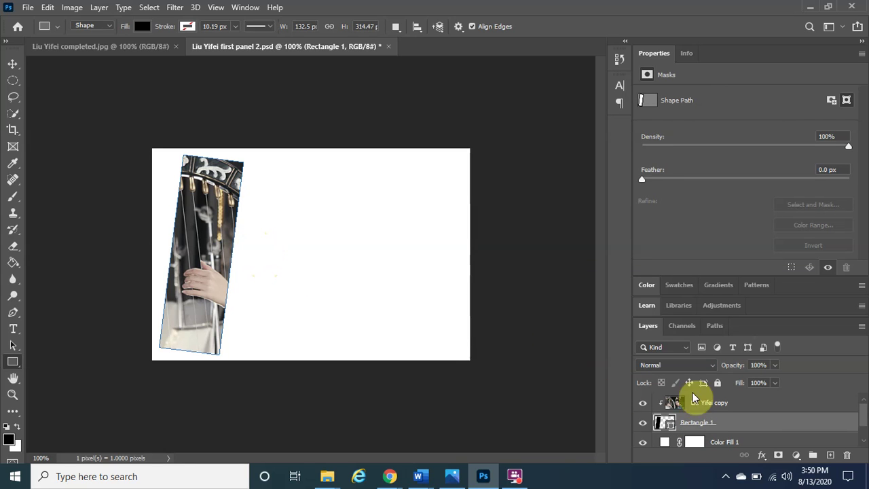
{"action": "left_click", "coordinate": [763, 456]}
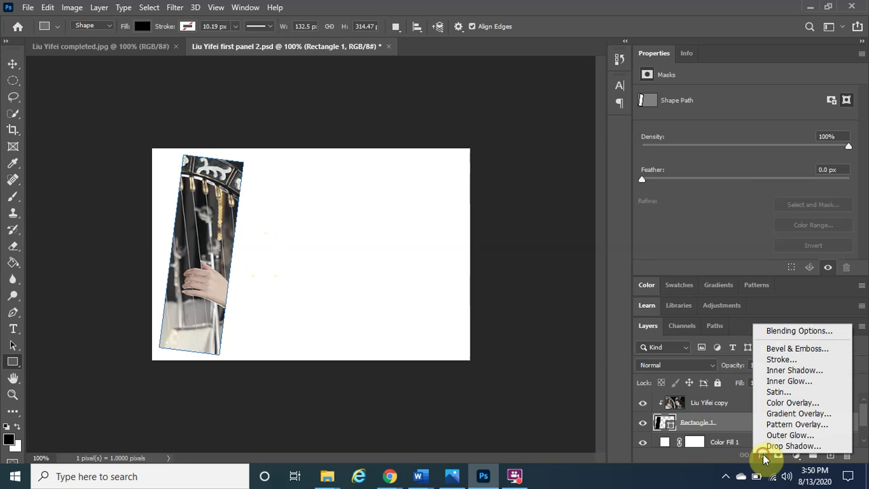
{"action": "left_click", "coordinate": [800, 333]}
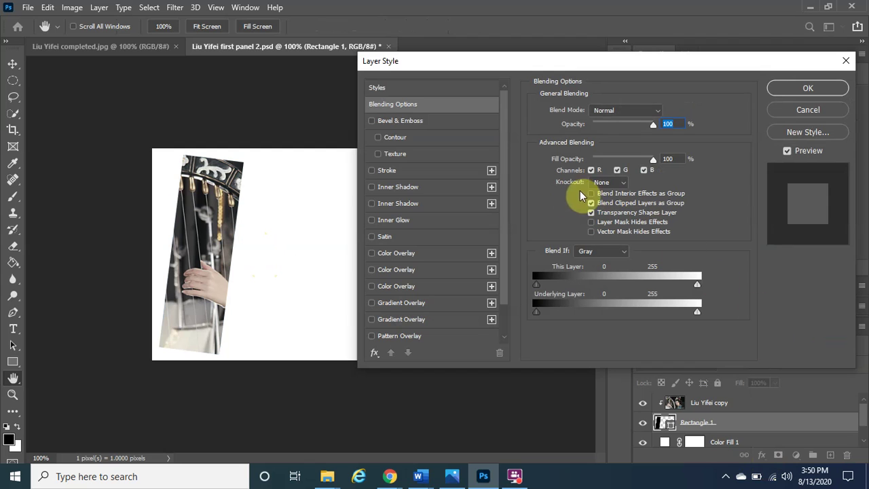
{"action": "left_click_drag", "start_coordinate": [505, 176], "coordinate": [501, 225]}
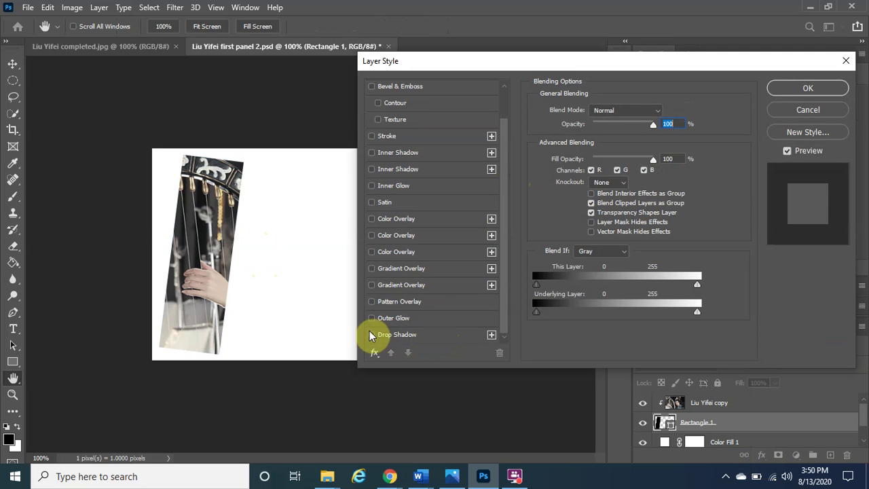
{"action": "left_click", "coordinate": [440, 334]}
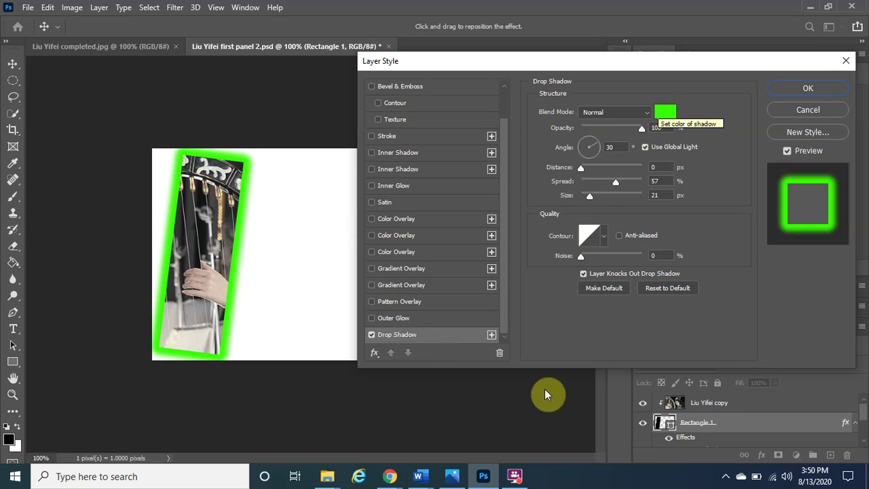
Check the finished thumbnail in Photos, and set the drop shadow's angle to 131°, distance 0 px, spread 69% and size 27 px
{"action": "left_click", "coordinate": [452, 476]}
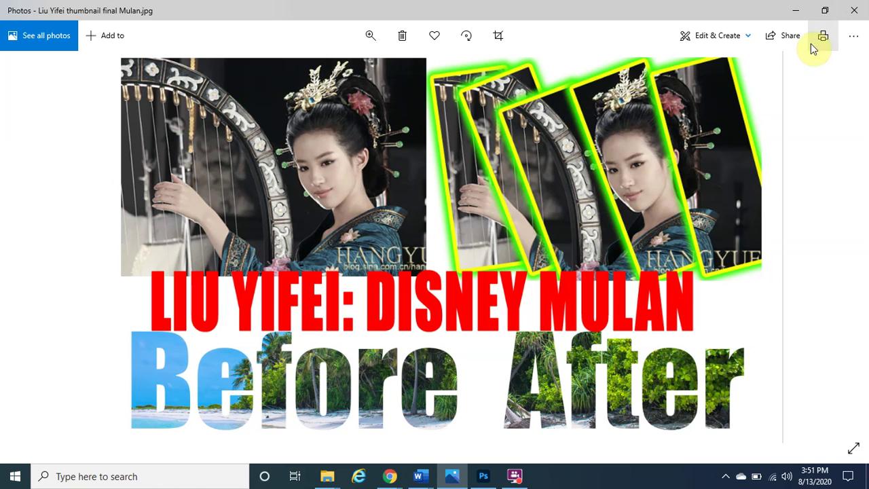
{"action": "left_click", "coordinate": [793, 8]}
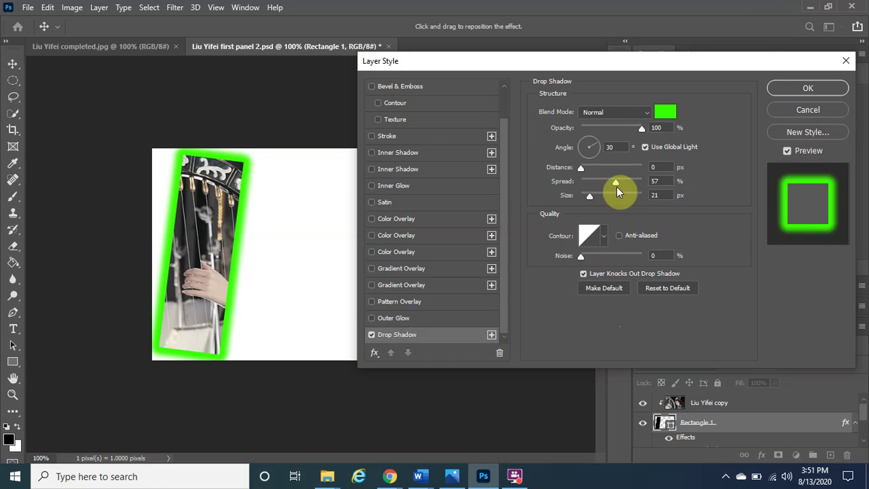
{"action": "mouse_move", "coordinate": [582, 167]}
{"action": "left_mouse_down"}
{"action": "mouse_move", "coordinate": [588, 169]}
{"action": "mouse_move", "coordinate": [580, 171]}
{"action": "left_mouse_up"}
{"action": "left_click", "coordinate": [577, 169]}
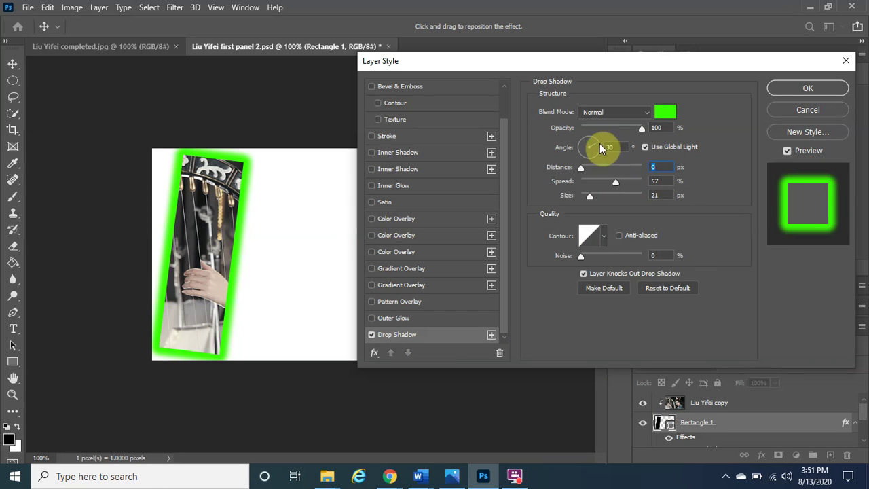
{"action": "left_click_drag", "start_coordinate": [580, 152], "coordinate": [575, 131]}
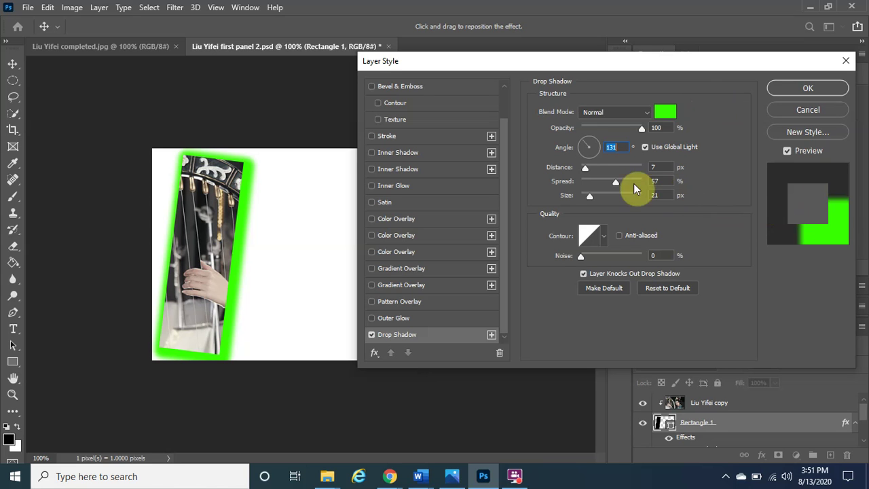
{"action": "left_click_drag", "start_coordinate": [588, 169], "coordinate": [593, 199]}
{"action": "left_click", "coordinate": [592, 197]}
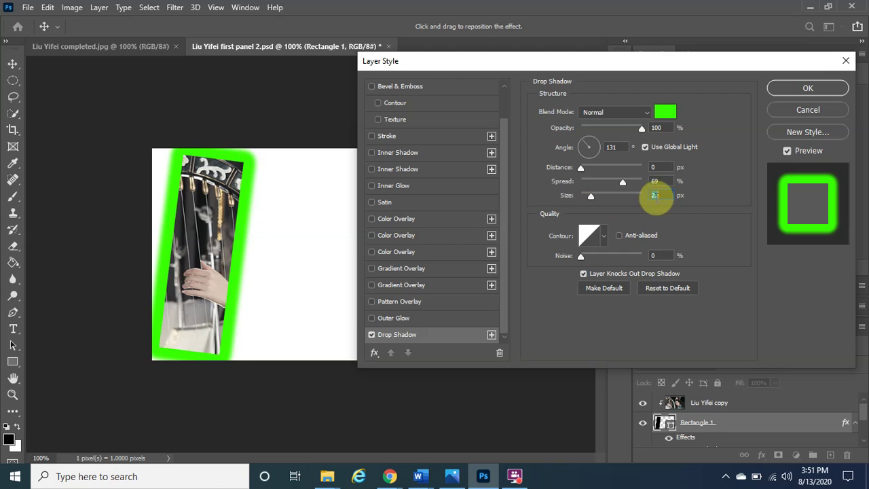
Add a yellow Stroke of 6 px, positioned outside, to the Rectangle 1 layer style
{"action": "left_click", "coordinate": [422, 136]}
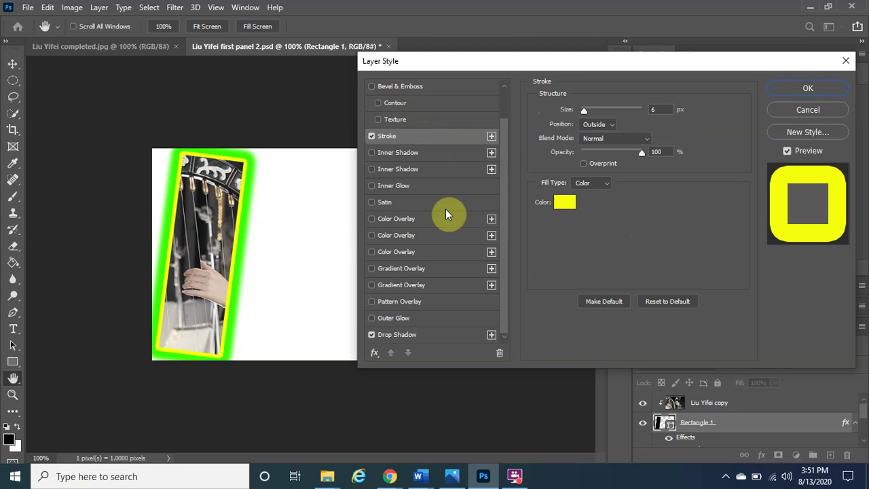
{"action": "left_click_drag", "start_coordinate": [584, 110], "coordinate": [585, 111]}
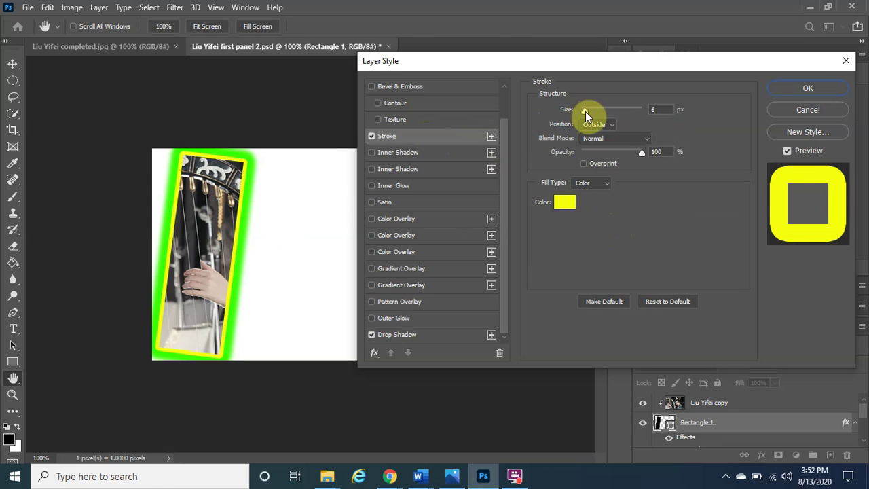
{"action": "left_click", "coordinate": [586, 111]}
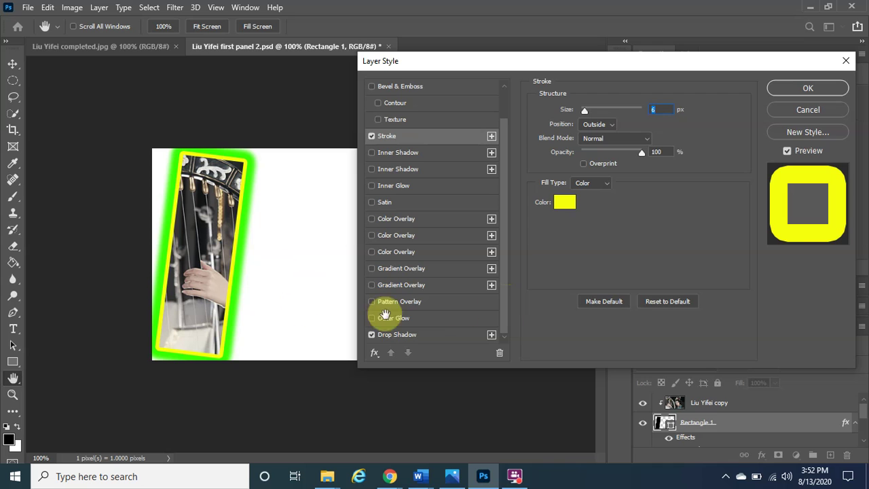
Reduce the drop shadow's spread to 50%, apply the layer styles and save the document
{"action": "left_click", "coordinate": [426, 334]}
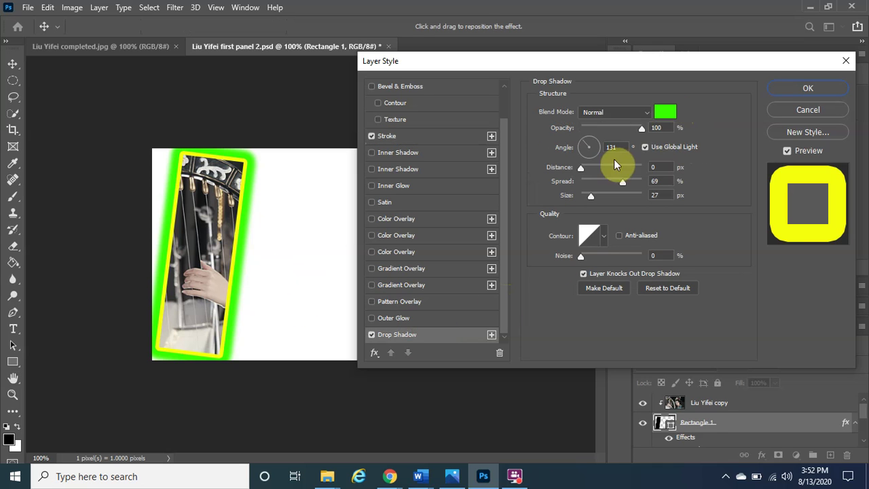
{"action": "left_click_drag", "start_coordinate": [622, 182], "coordinate": [612, 184]}
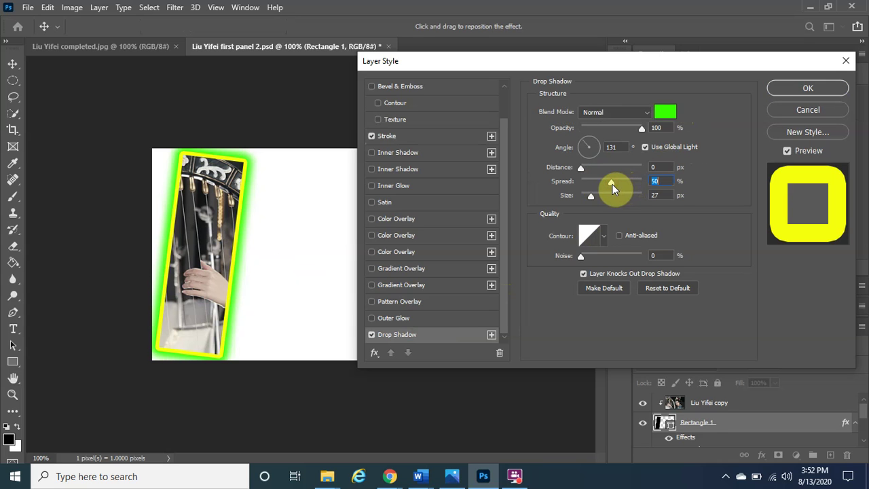
{"action": "left_click", "coordinate": [807, 89]}
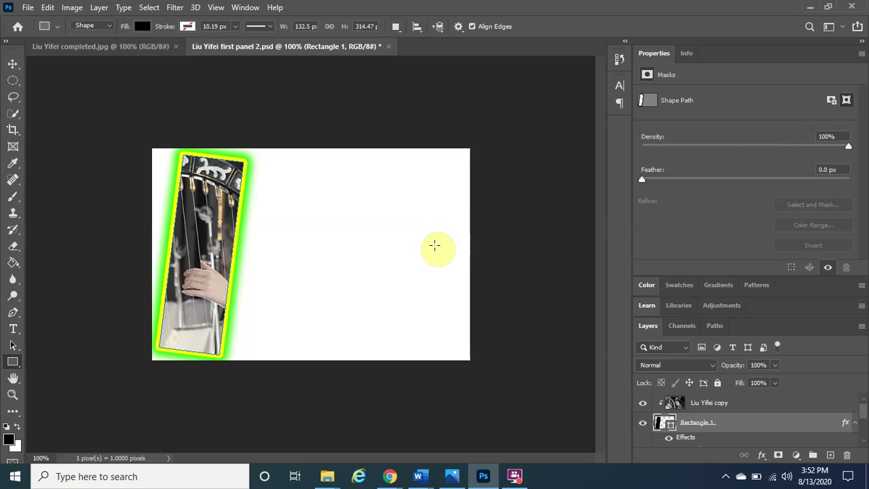
{"action": "key", "text": "ctrl+s"}
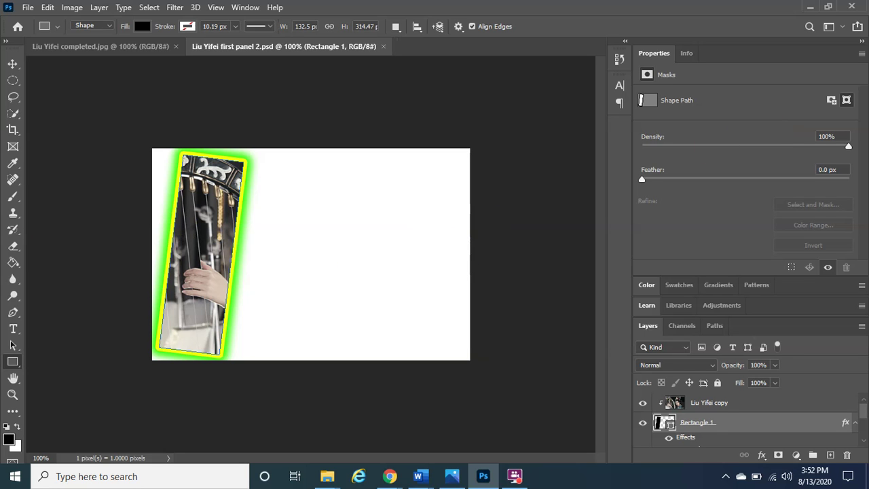
{"action": "key", "text": "alt+Tab"}
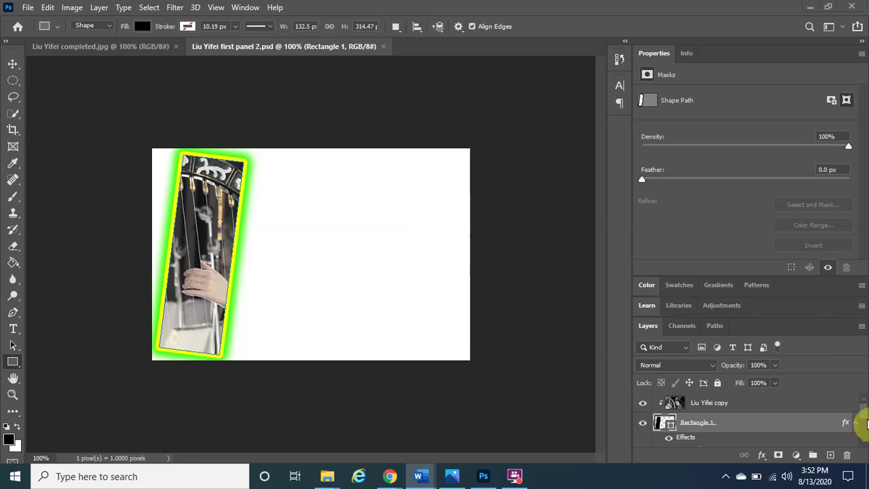
{"action": "left_click", "coordinate": [729, 406]}
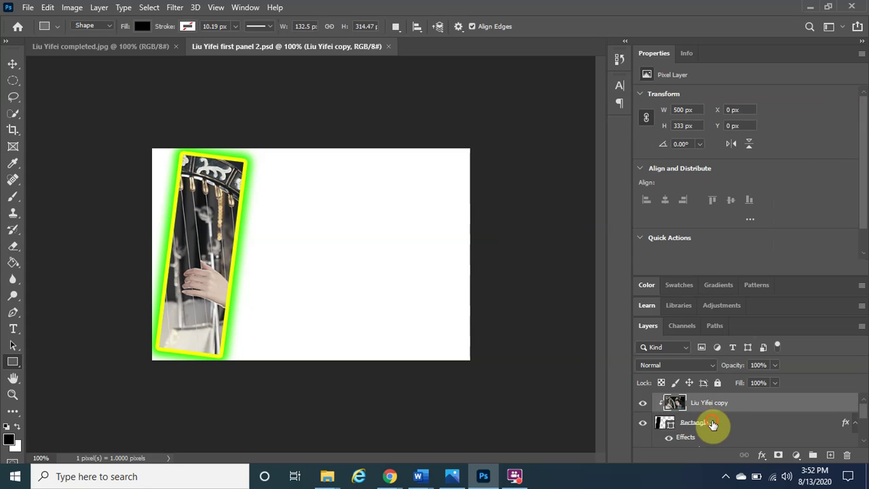
{"action": "left_click", "coordinate": [717, 422]}
{"action": "scroll", "coordinate": [712, 425], "scroll_direction": "down", "scroll_amount": 1}
{"action": "scroll", "coordinate": [730, 423], "scroll_direction": "up", "scroll_amount": 1}
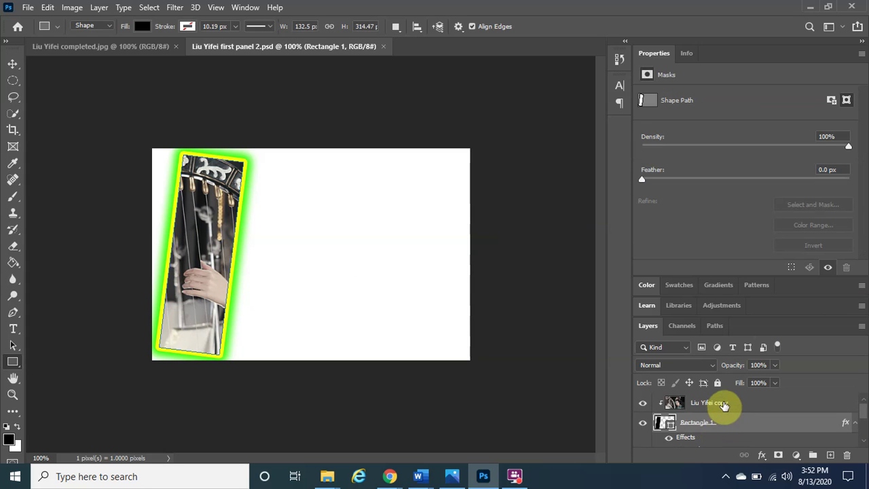
{"action": "left_click", "coordinate": [724, 405]}
{"action": "left_click", "coordinate": [709, 423]}
{"action": "scroll", "coordinate": [712, 427], "scroll_direction": "down", "scroll_amount": 1}
{"action": "scroll", "coordinate": [733, 424], "scroll_direction": "up", "scroll_amount": 1}
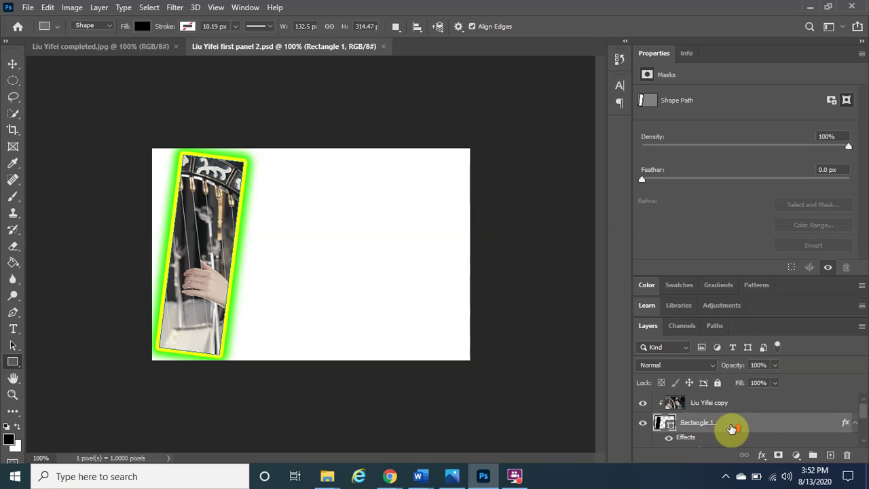
Group the Liu Yifei copy and Rectangle 1 layers into a new group named "Panel"
{"action": "left_click", "coordinate": [721, 406]}
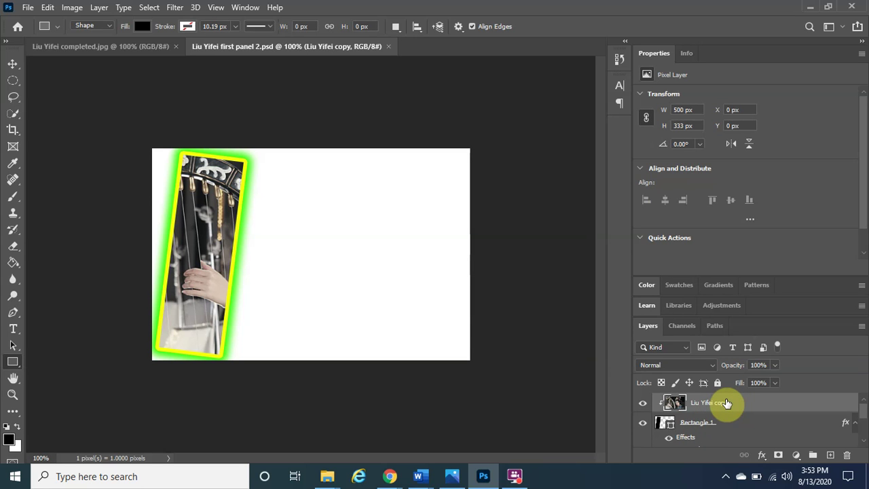
{"action": "left_click", "coordinate": [703, 425], "text": "shift"}
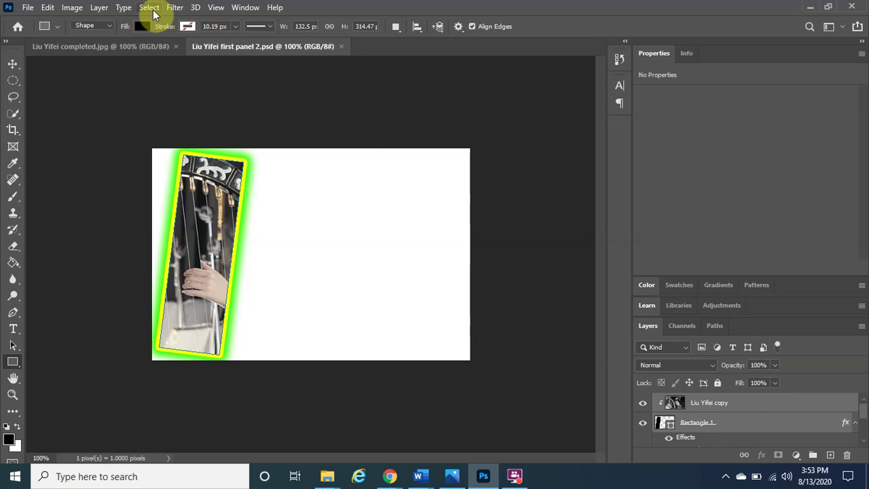
{"action": "left_click", "coordinate": [99, 10]}
{"action": "mouse_move", "coordinate": [122, 19]}
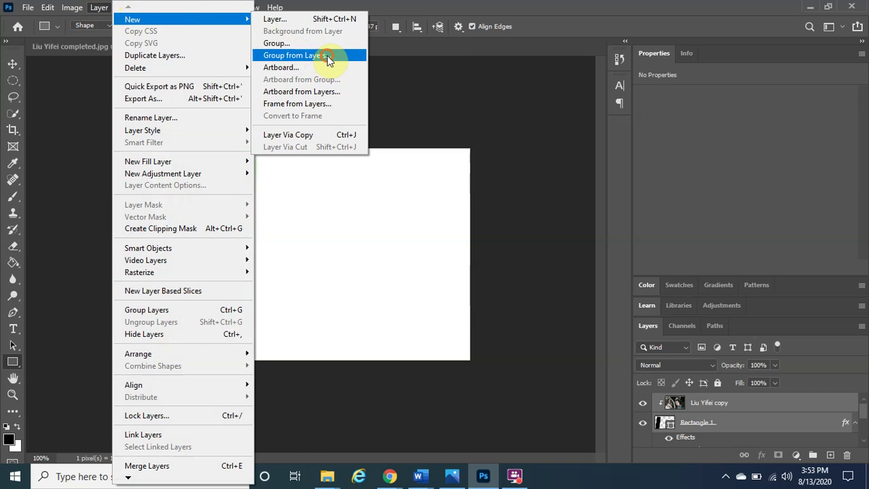
{"action": "left_click", "coordinate": [328, 55]}
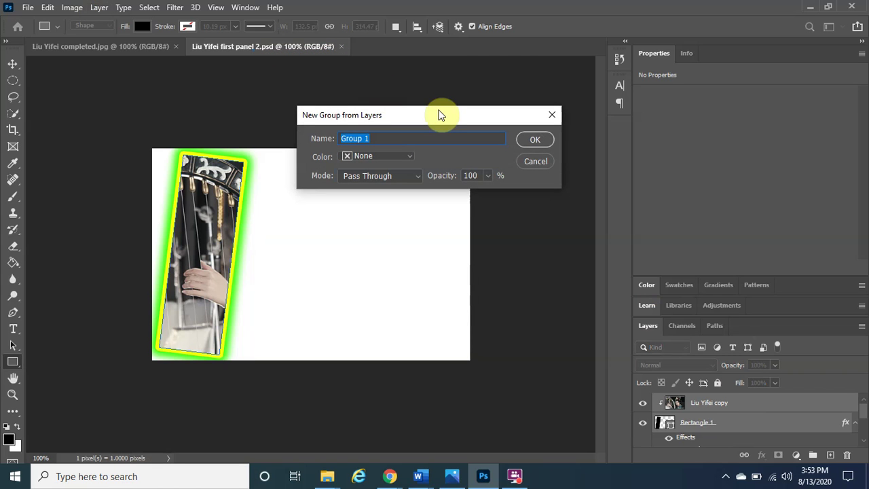
{"action": "type", "text": "Panel"}
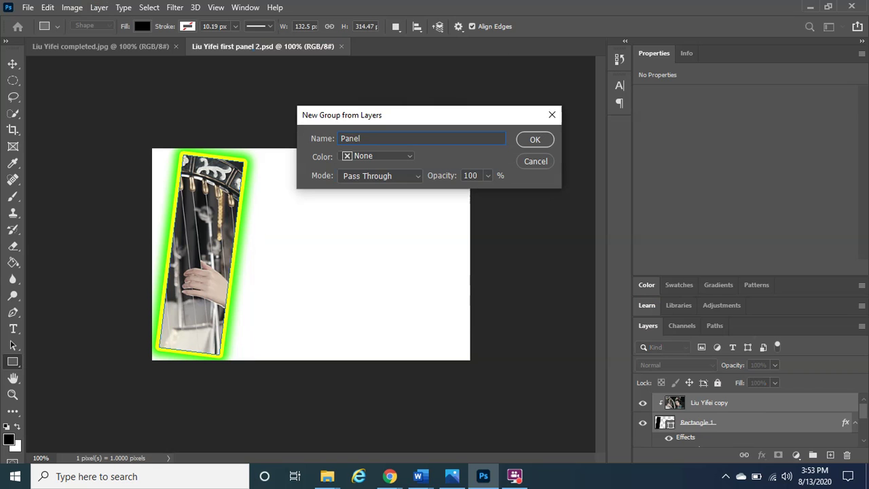
{"action": "left_click", "coordinate": [533, 140]}
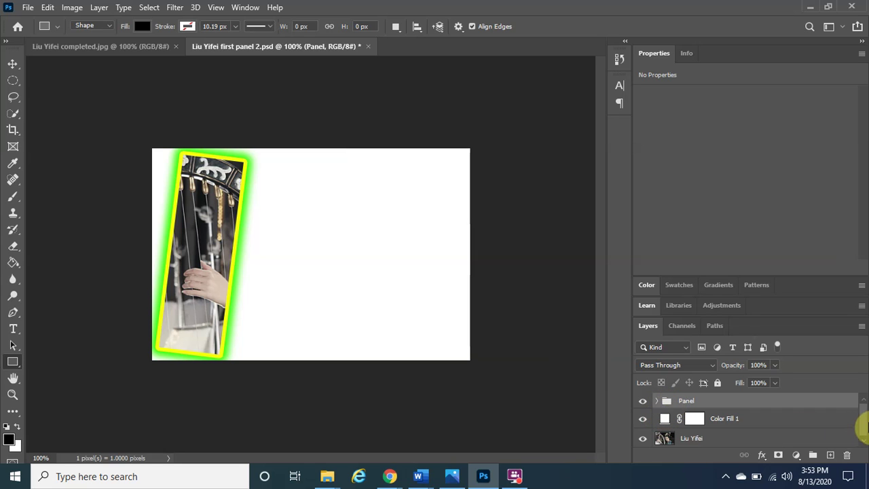
Expand the Panel group to review its layers and effects, and collapse it again
{"action": "left_click", "coordinate": [857, 412]}
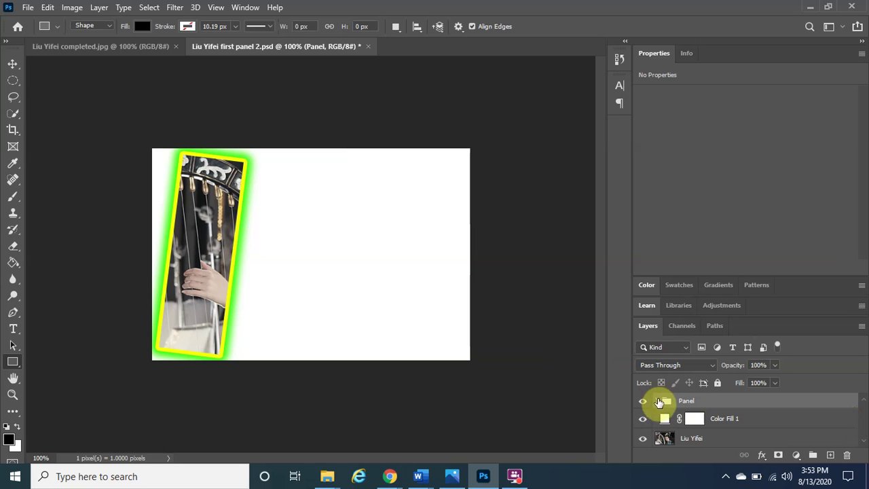
{"action": "left_click", "coordinate": [658, 400]}
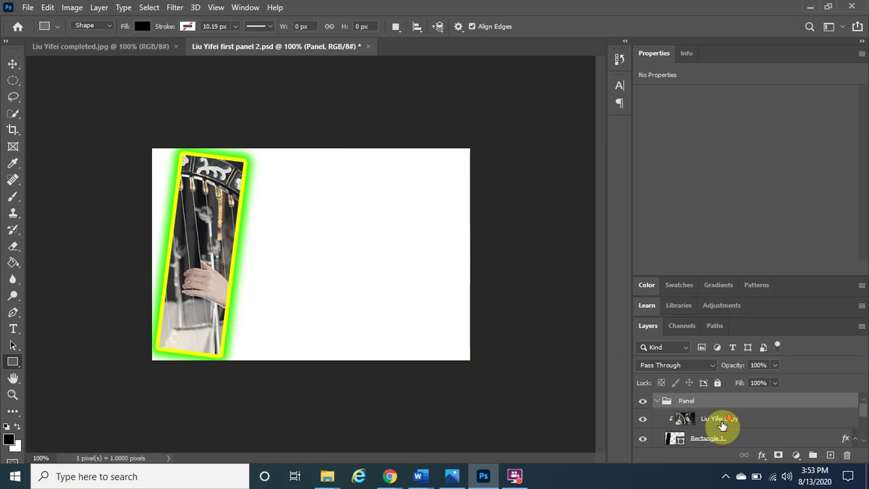
{"action": "scroll", "coordinate": [716, 424], "scroll_direction": "down", "scroll_amount": 2}
{"action": "scroll", "coordinate": [722, 425], "scroll_direction": "down", "scroll_amount": 1}
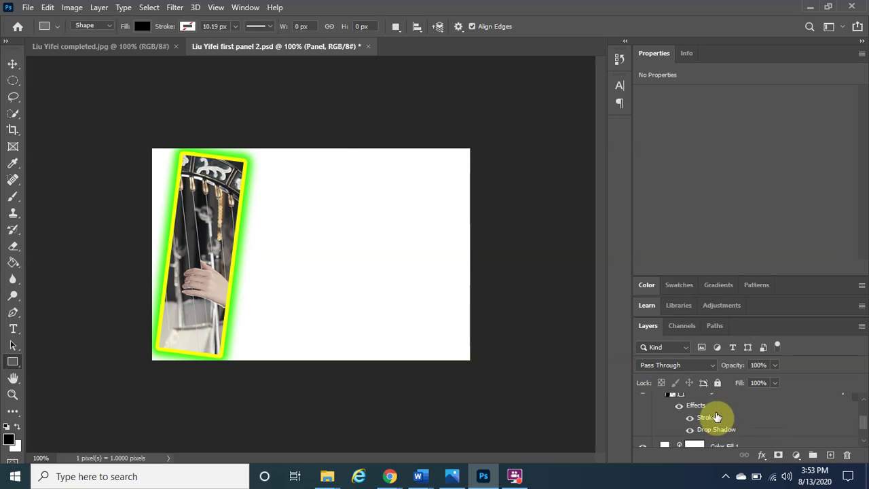
{"action": "scroll", "coordinate": [716, 407], "scroll_direction": "up", "scroll_amount": 3}
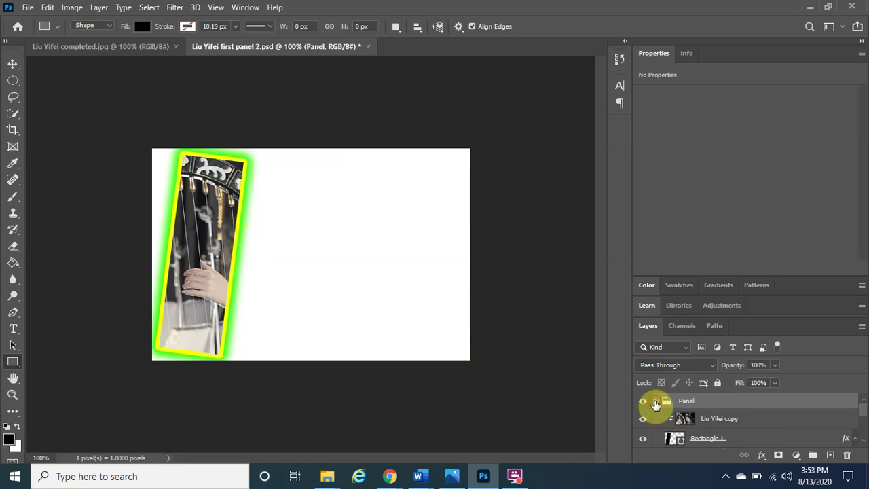
{"action": "left_click", "coordinate": [656, 402]}
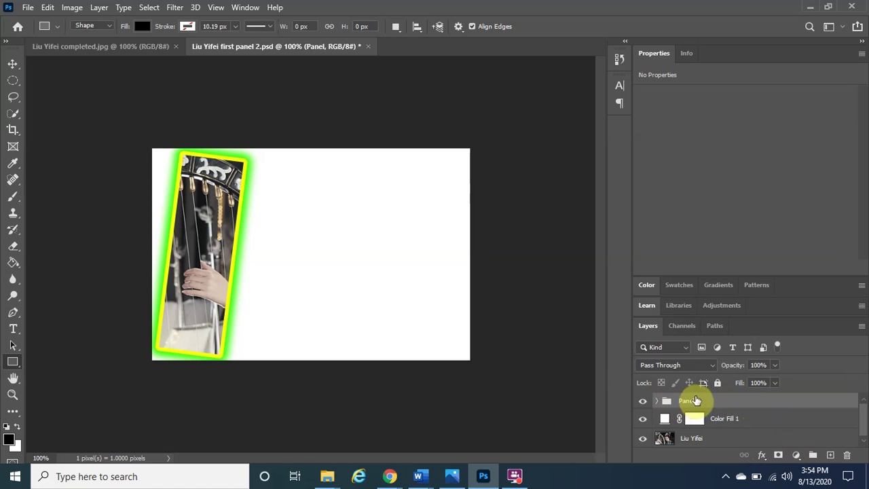
Duplicate the Panel group and select the Rectangle 1 layer inside the copy
{"action": "left_click_drag", "start_coordinate": [719, 403], "coordinate": [830, 454]}
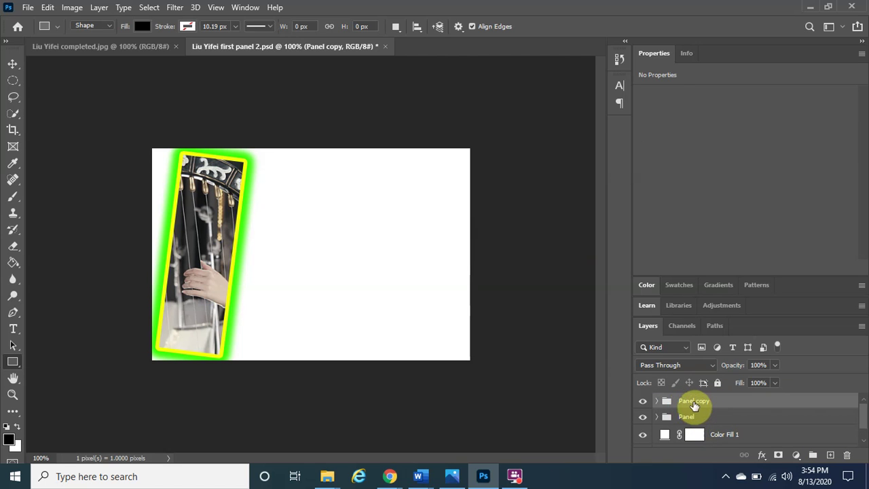
{"action": "left_click", "coordinate": [656, 403]}
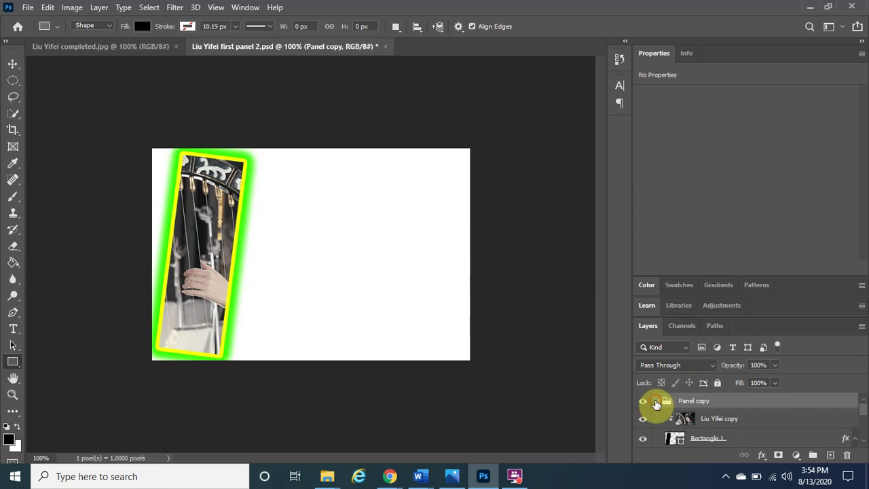
{"action": "scroll", "coordinate": [718, 416], "scroll_direction": "down", "scroll_amount": 1}
{"action": "left_click", "coordinate": [706, 423]}
{"action": "scroll", "coordinate": [718, 423], "scroll_direction": "down", "scroll_amount": 1}
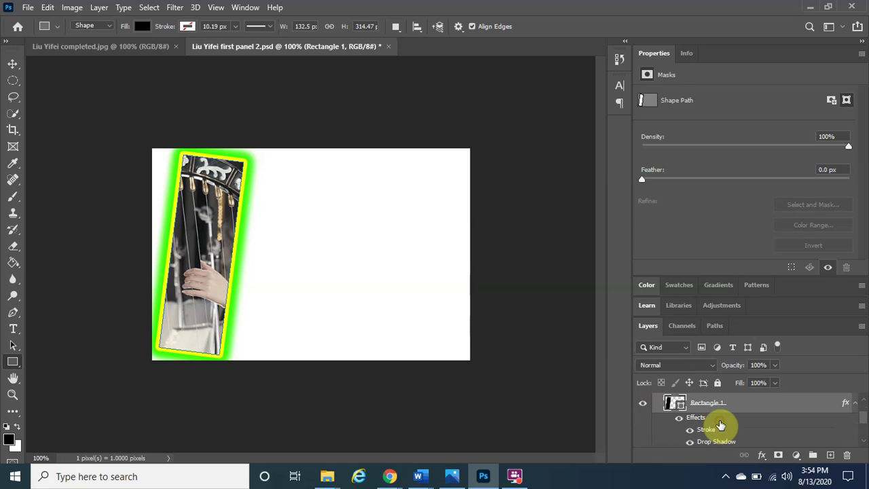
Start a free transform on the copied Rectangle 1 and try positions across the photo, ending with it overlapping the first panel
{"action": "left_click", "coordinate": [13, 64]}
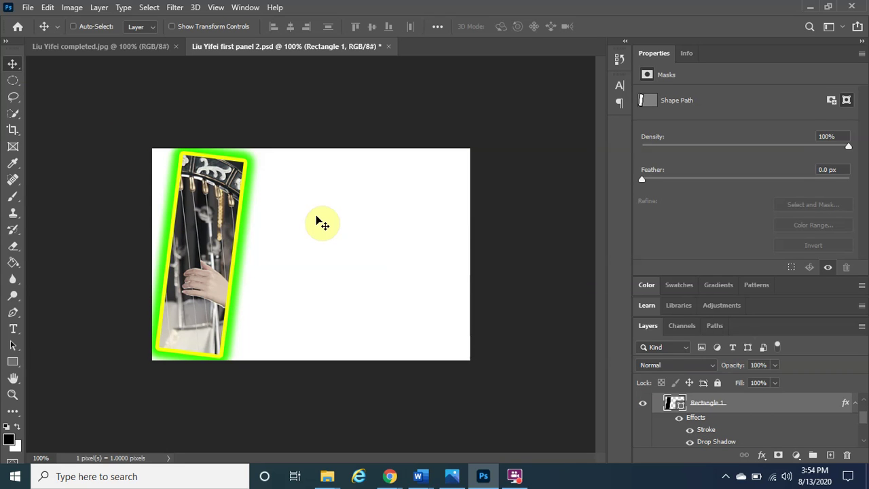
{"action": "key", "text": "ctrl+t"}
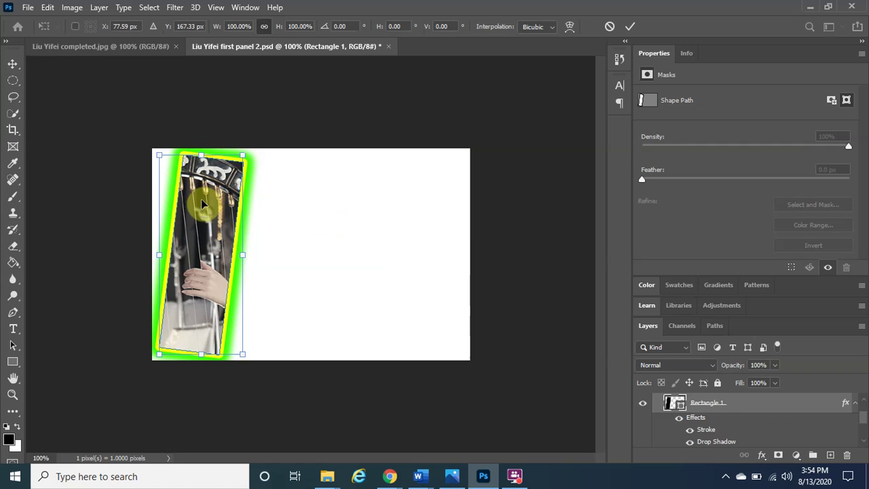
{"action": "left_click_drag", "start_coordinate": [202, 207], "coordinate": [268, 212]}
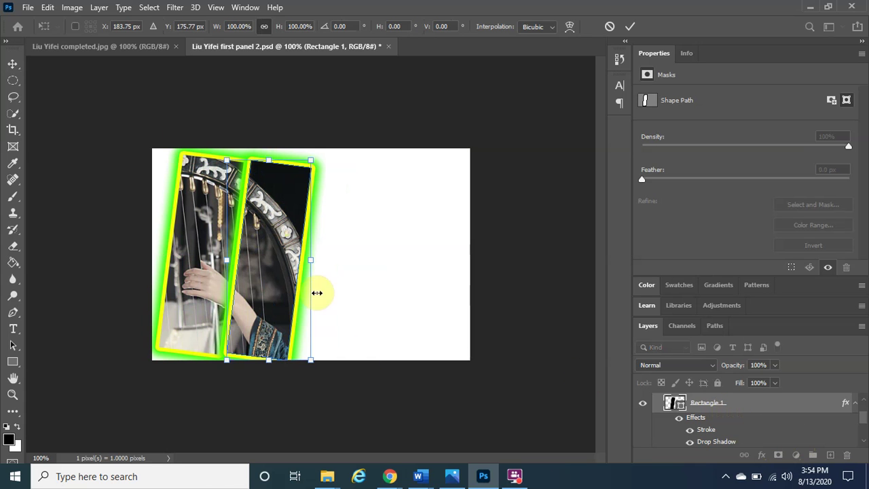
{"action": "left_click_drag", "start_coordinate": [268, 245], "coordinate": [360, 233]}
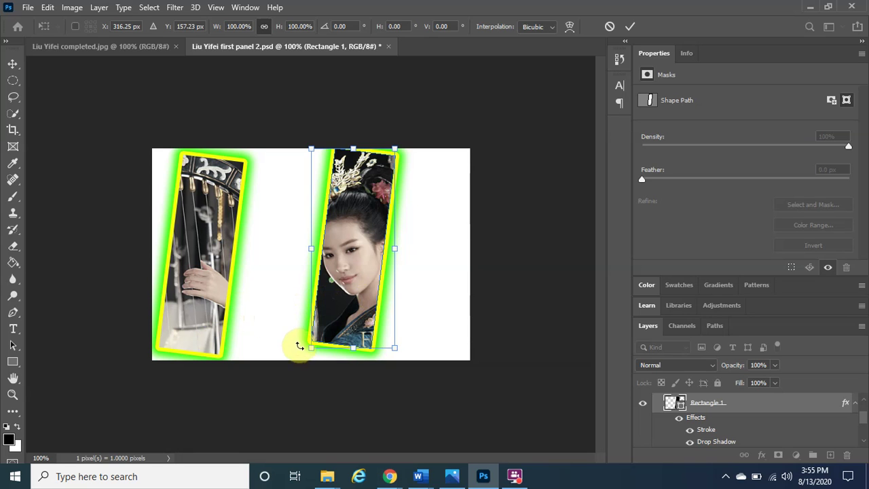
{"action": "left_click_drag", "start_coordinate": [354, 288], "coordinate": [255, 291]}
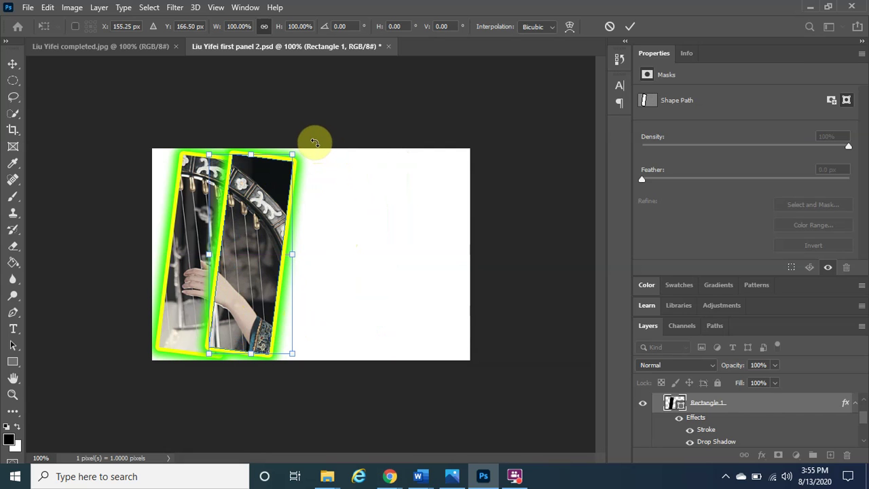
Try the second panel as a horizontal strip across the upper photo, rotated about 84° and enlarged to about 126%
{"action": "left_click_drag", "start_coordinate": [314, 142], "coordinate": [336, 292]}
{"action": "left_click_drag", "start_coordinate": [249, 260], "coordinate": [311, 189]}
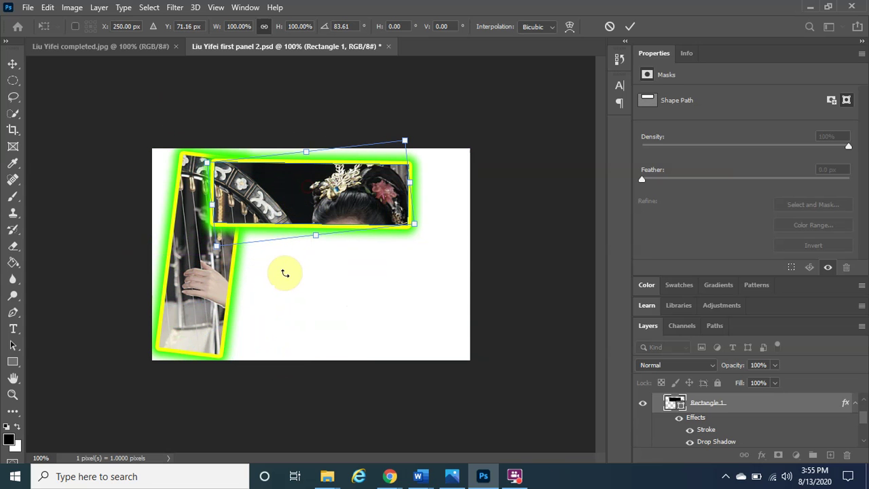
{"action": "left_click_drag", "start_coordinate": [314, 237], "coordinate": [317, 257]}
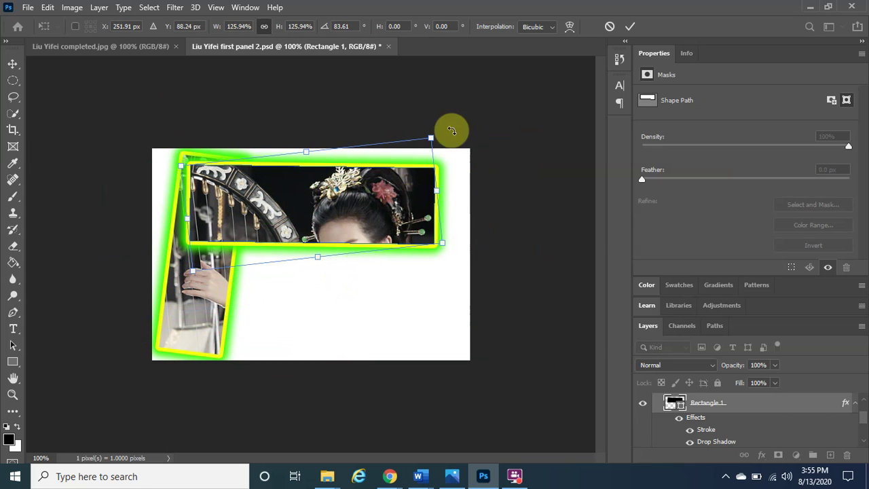
Tilt the second panel to about 9.5°, scale it to about 107%, place it overlapping the first panel and apply the transform
{"action": "left_click_drag", "start_coordinate": [452, 126], "coordinate": [268, 90]}
{"action": "left_click_drag", "start_coordinate": [317, 171], "coordinate": [270, 240]}
{"action": "left_click_drag", "start_coordinate": [324, 146], "coordinate": [307, 170]}
{"action": "mouse_move", "coordinate": [258, 211]}
{"action": "left_mouse_down"}
{"action": "mouse_move", "coordinate": [262, 231]}
{"action": "mouse_move", "coordinate": [265, 204]}
{"action": "left_mouse_up"}
{"action": "left_click_drag", "start_coordinate": [382, 210], "coordinate": [409, 223]}
{"action": "left_click_drag", "start_coordinate": [277, 263], "coordinate": [264, 261]}
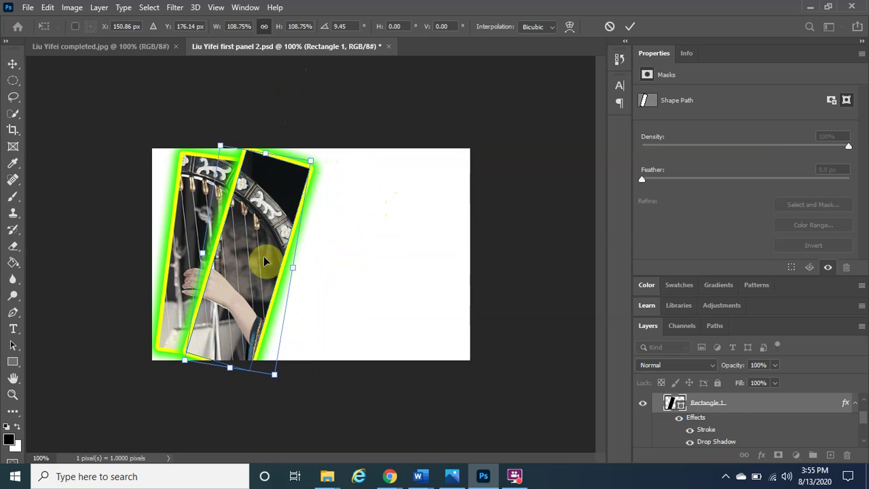
{"action": "left_click_drag", "start_coordinate": [312, 164], "coordinate": [309, 164]}
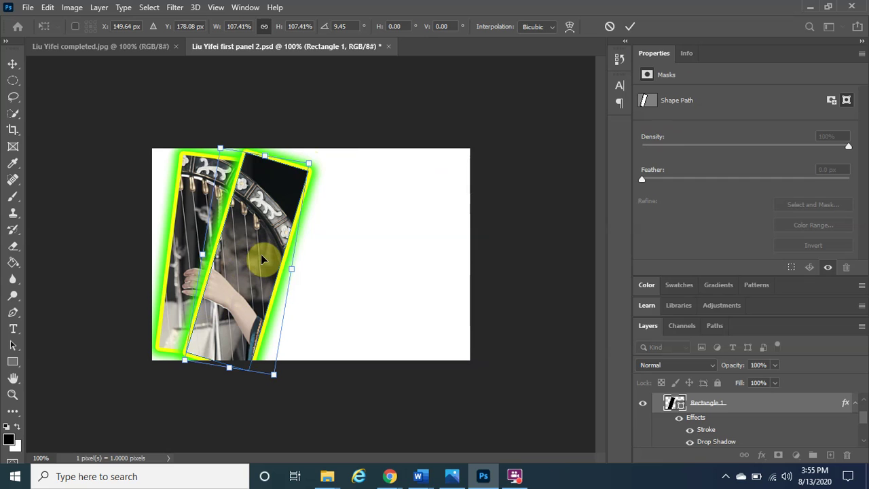
{"action": "left_click", "coordinate": [630, 32]}
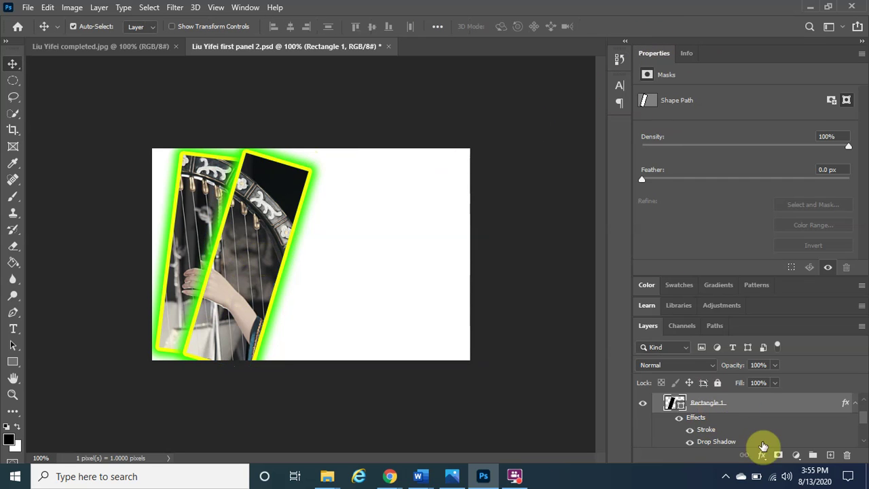
Collapse and duplicate the Panel copy group, and select the Rectangle 1 layer inside the new copy
{"action": "scroll", "coordinate": [850, 436], "scroll_direction": "up", "scroll_amount": 1}
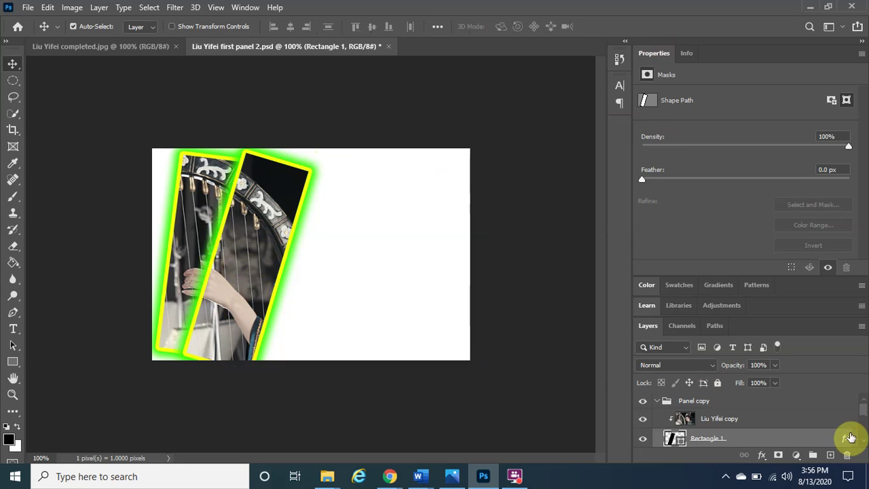
{"action": "left_click", "coordinate": [657, 403]}
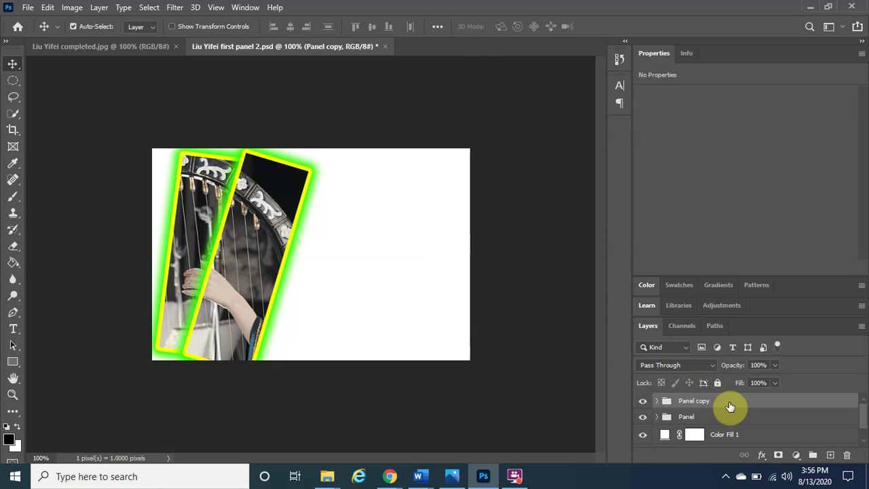
{"action": "left_click_drag", "start_coordinate": [730, 406], "coordinate": [832, 451]}
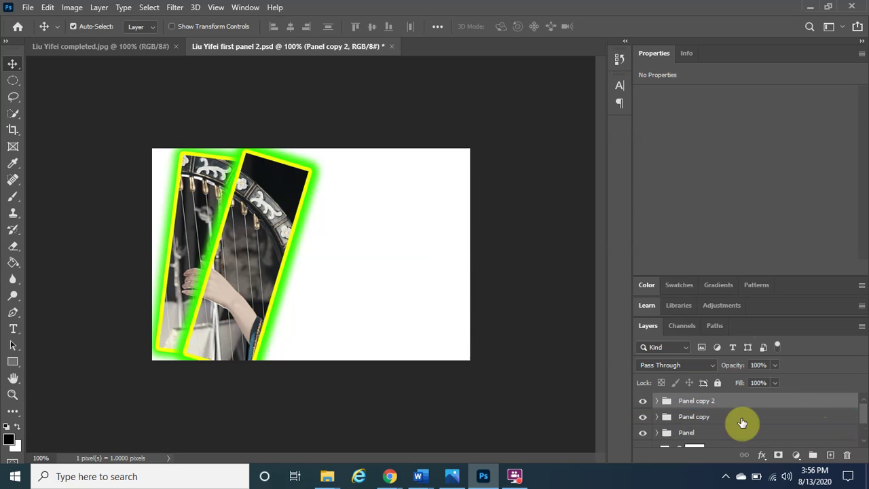
{"action": "left_click", "coordinate": [659, 402]}
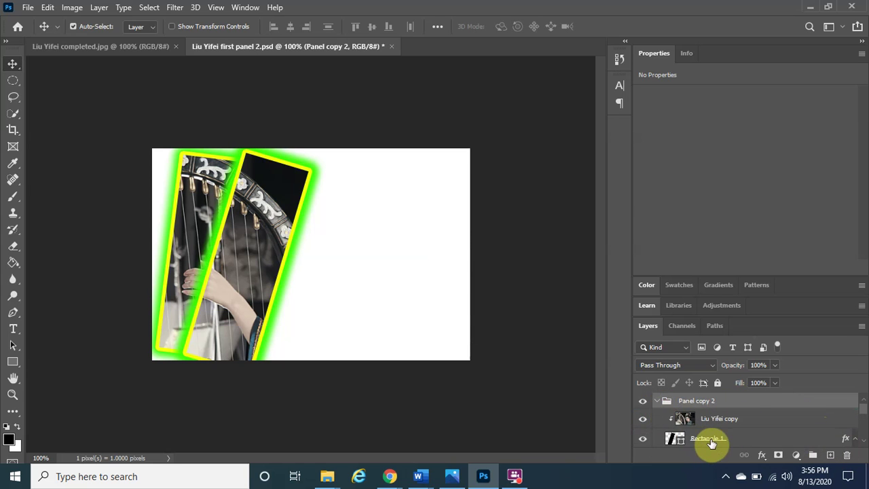
{"action": "left_click", "coordinate": [712, 442]}
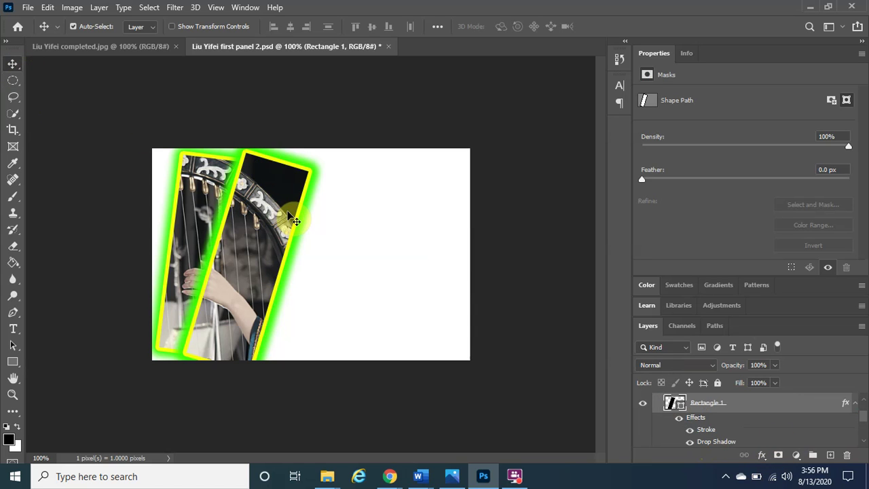
Place the third panel to the right of the second, rotate it about 6.6° clockwise, apply the transform and save the document
{"action": "left_click_drag", "start_coordinate": [292, 219], "coordinate": [309, 240]}
{"action": "key", "text": "ctrl+t"}
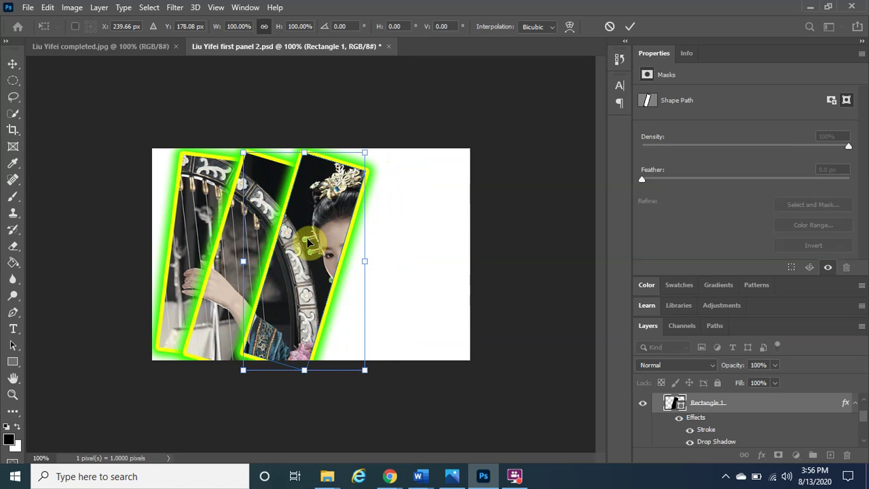
{"action": "left_click_drag", "start_coordinate": [403, 186], "coordinate": [400, 174]}
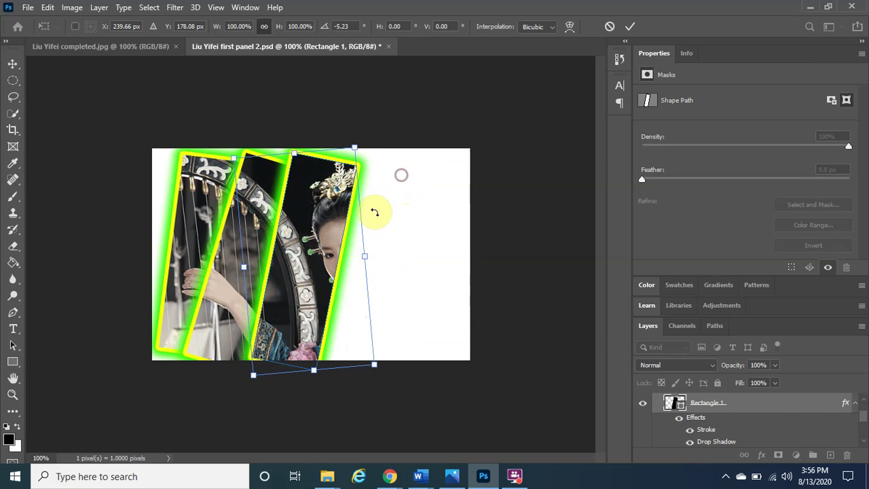
{"action": "mouse_move", "coordinate": [313, 235]}
{"action": "left_mouse_down"}
{"action": "mouse_move", "coordinate": [308, 230]}
{"action": "mouse_move", "coordinate": [318, 231]}
{"action": "left_mouse_up"}
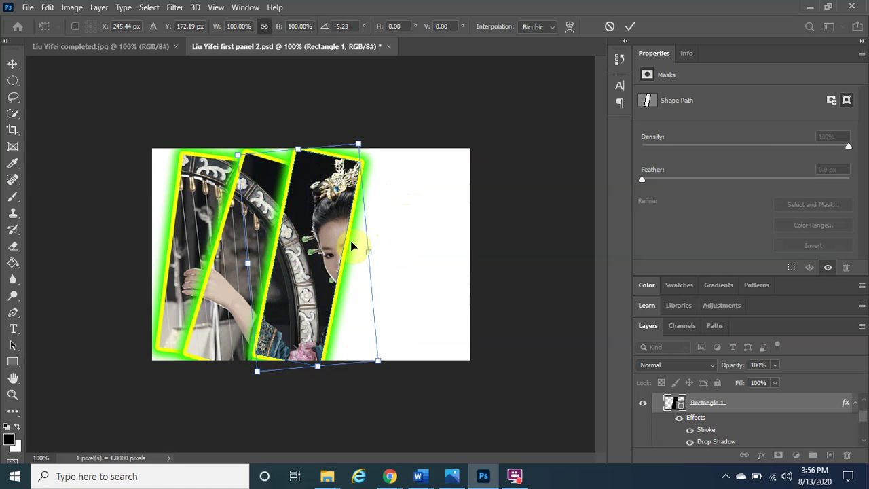
{"action": "left_click_drag", "start_coordinate": [323, 251], "coordinate": [306, 251]}
{"action": "left_click_drag", "start_coordinate": [400, 192], "coordinate": [437, 206]}
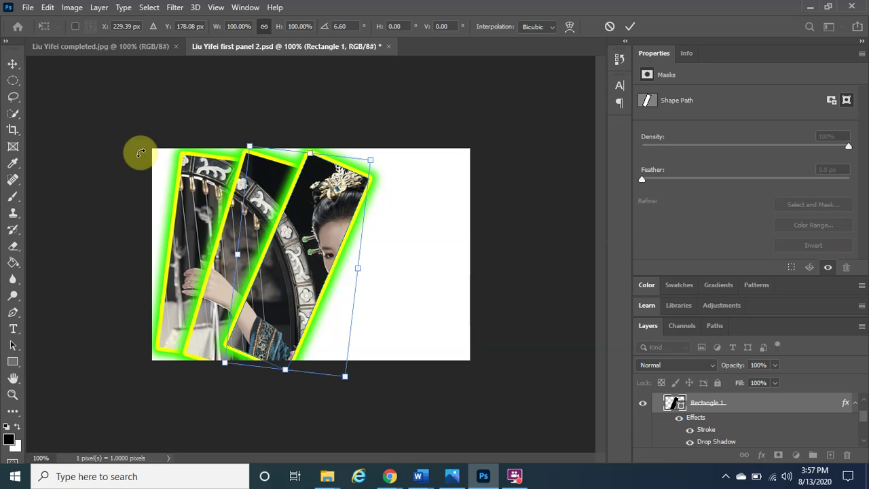
{"action": "left_click", "coordinate": [629, 30]}
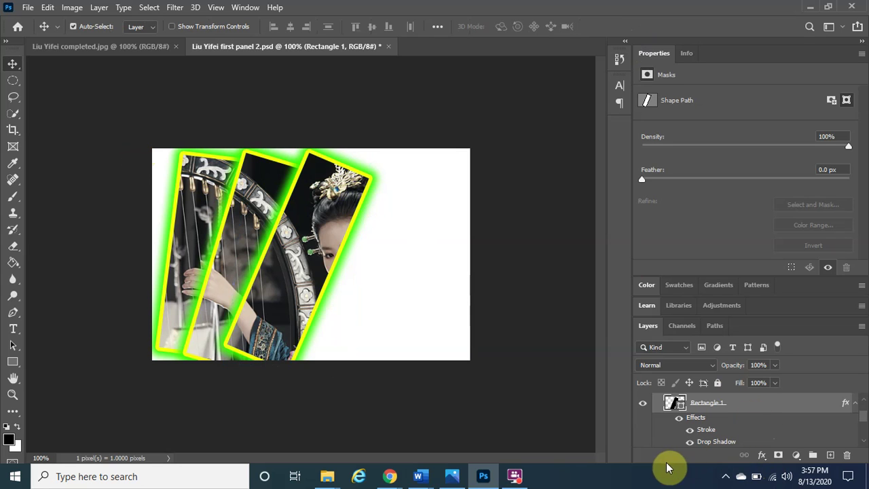
{"action": "key", "text": "ctrl+s"}
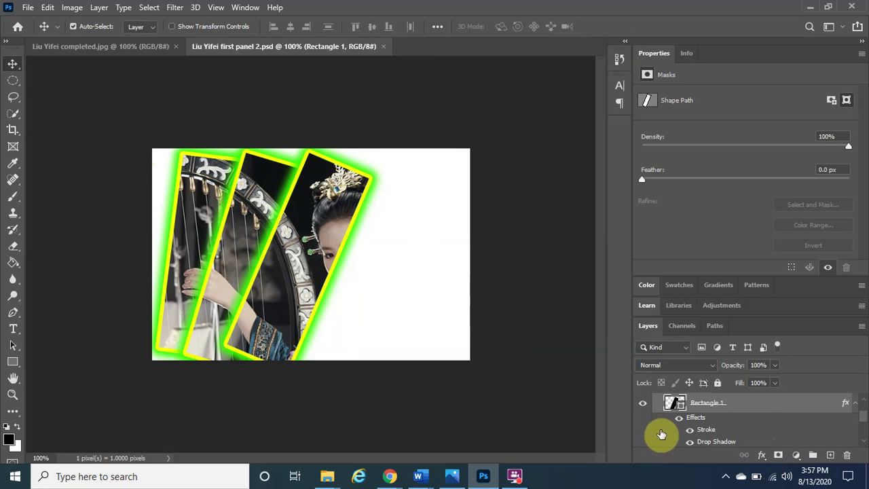
Collapse and duplicate the Panel copy 2 group, and select the Rectangle 1 layer inside the new copy
{"action": "scroll", "coordinate": [864, 419], "scroll_direction": "up", "scroll_amount": 2}
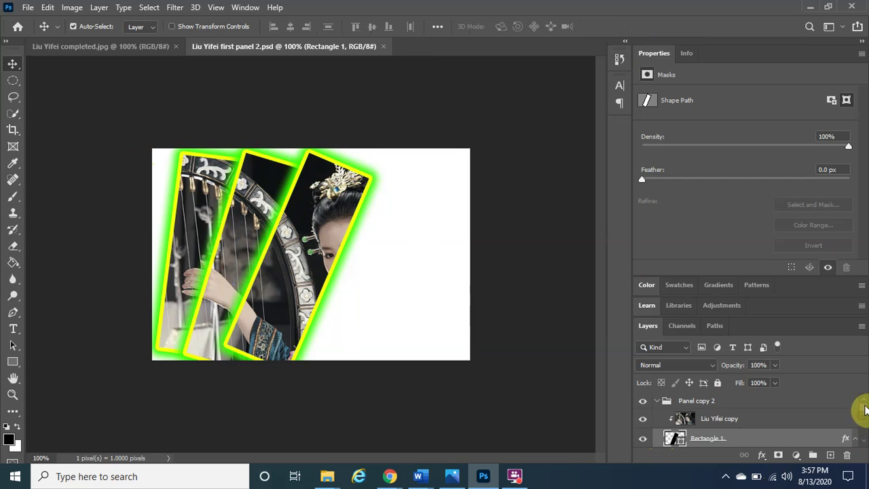
{"action": "left_click", "coordinate": [658, 404]}
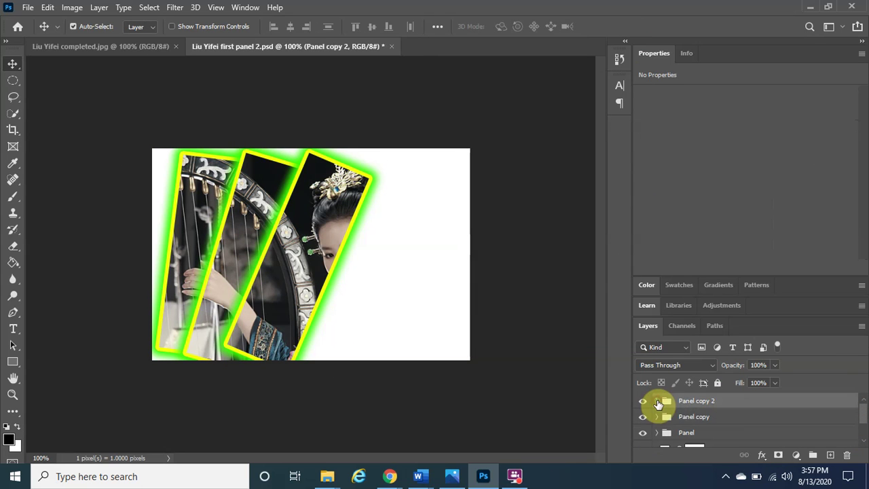
{"action": "left_click_drag", "start_coordinate": [706, 403], "coordinate": [831, 454]}
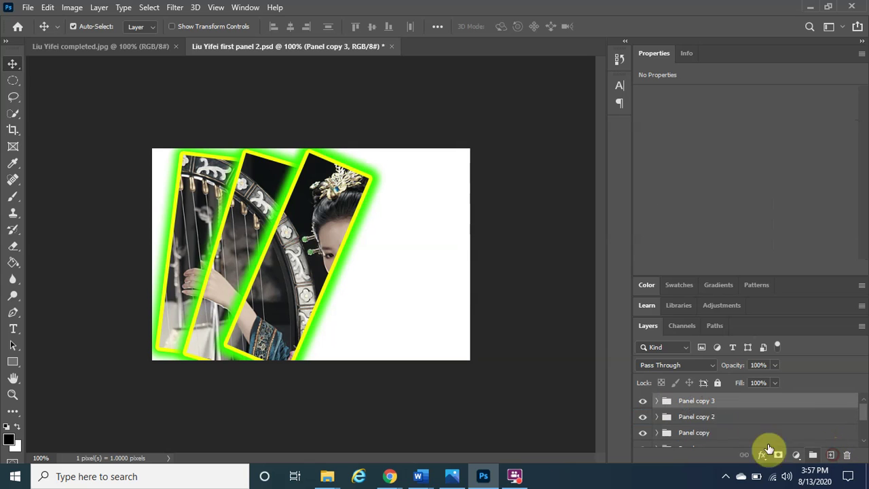
{"action": "left_click", "coordinate": [655, 401]}
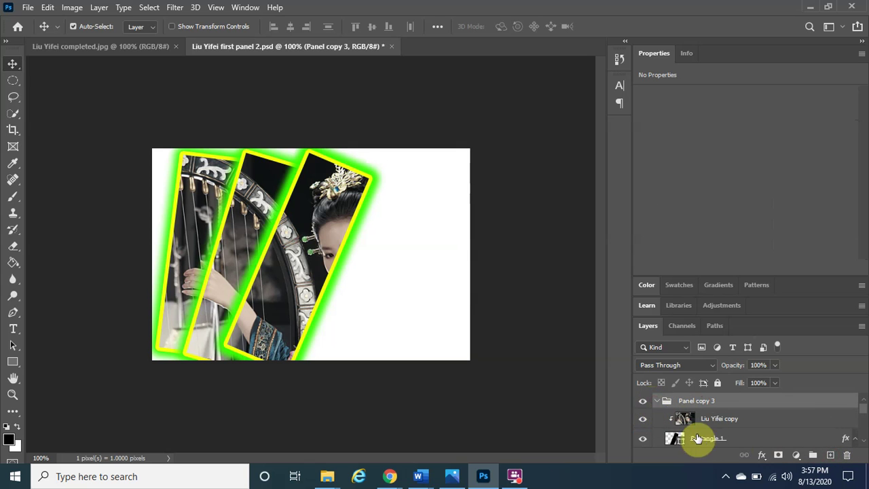
{"action": "left_click", "coordinate": [707, 441]}
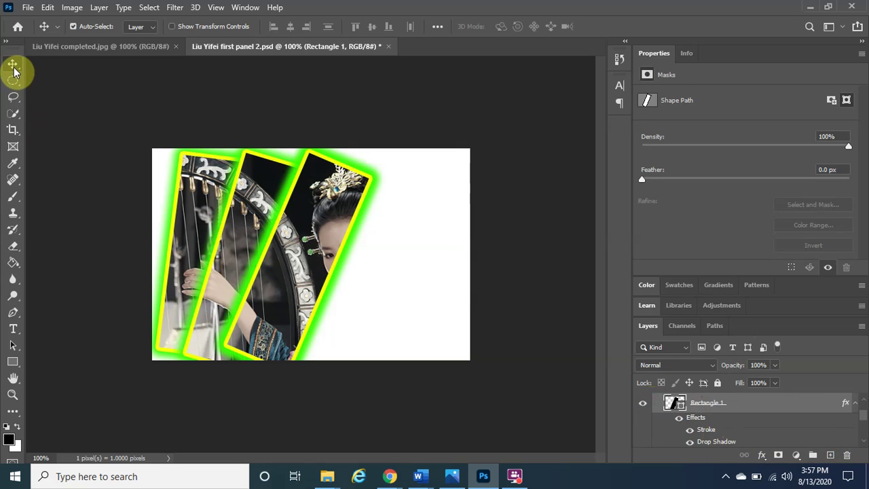
Free-transform the fourth panel, moving it over the woman's face and rotating it about 27° counterclockwise
{"action": "key", "text": "ctrl+t"}
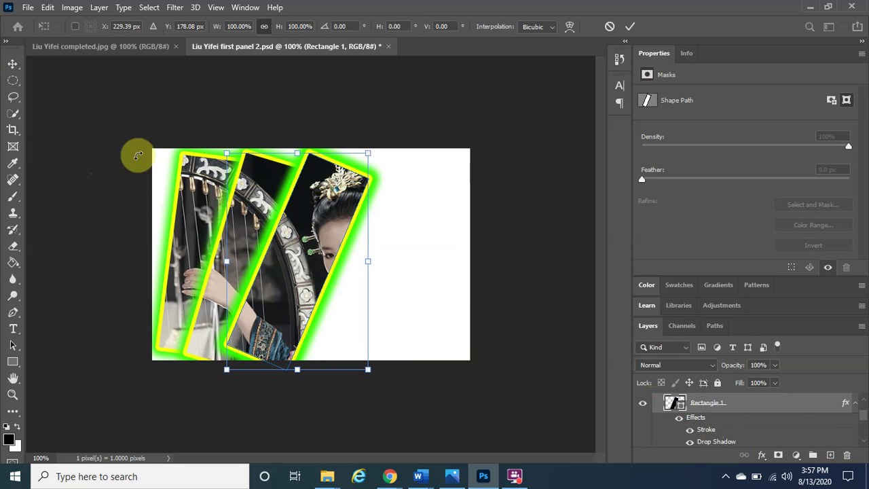
{"action": "left_click_drag", "start_coordinate": [330, 232], "coordinate": [368, 227]}
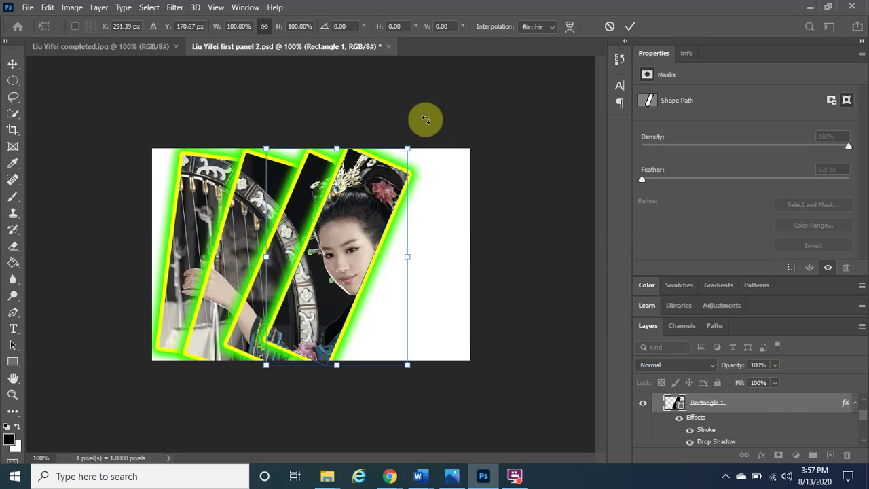
{"action": "left_click_drag", "start_coordinate": [425, 120], "coordinate": [353, 83]}
{"action": "left_click_drag", "start_coordinate": [355, 295], "coordinate": [357, 292]}
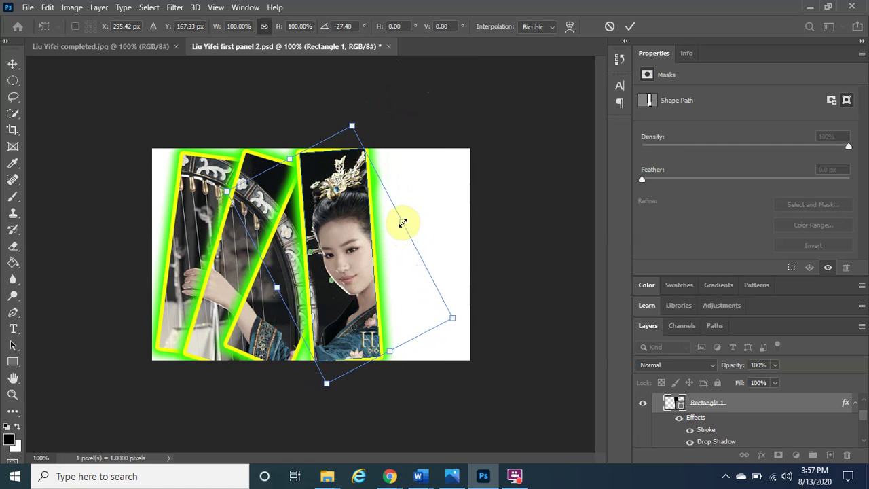
Enlarge the fourth panel to about 146% around the face, change its rotation to about -13.75° and apply the transform
{"action": "left_click_drag", "start_coordinate": [403, 223], "coordinate": [457, 210]}
{"action": "left_click_drag", "start_coordinate": [380, 266], "coordinate": [372, 269]}
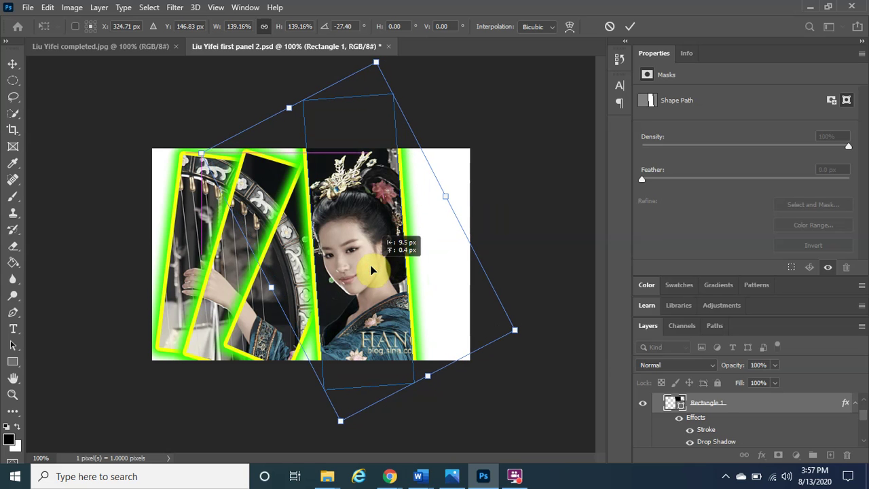
{"action": "left_click_drag", "start_coordinate": [274, 290], "coordinate": [269, 292]}
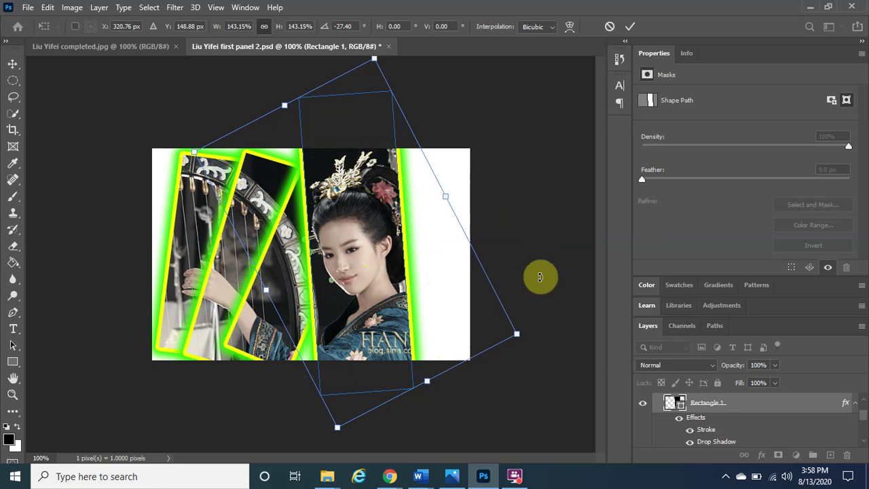
{"action": "left_click_drag", "start_coordinate": [540, 276], "coordinate": [513, 313]}
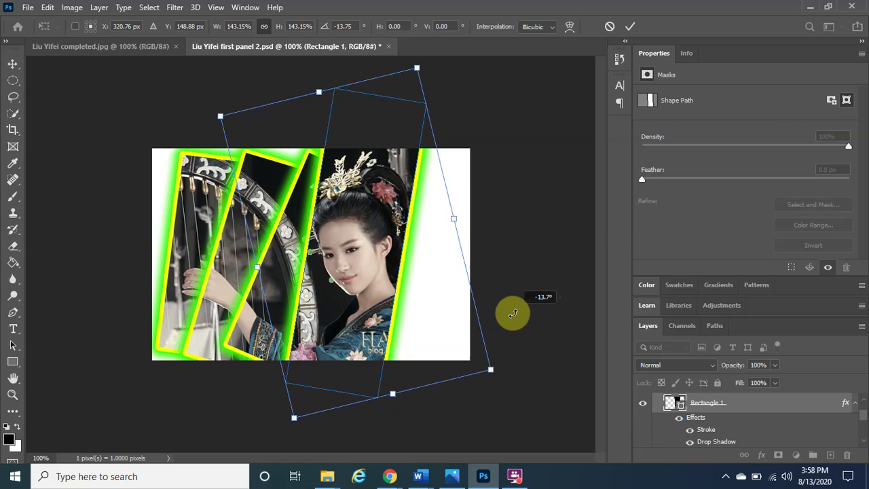
{"action": "left_click_drag", "start_coordinate": [256, 268], "coordinate": [249, 270]}
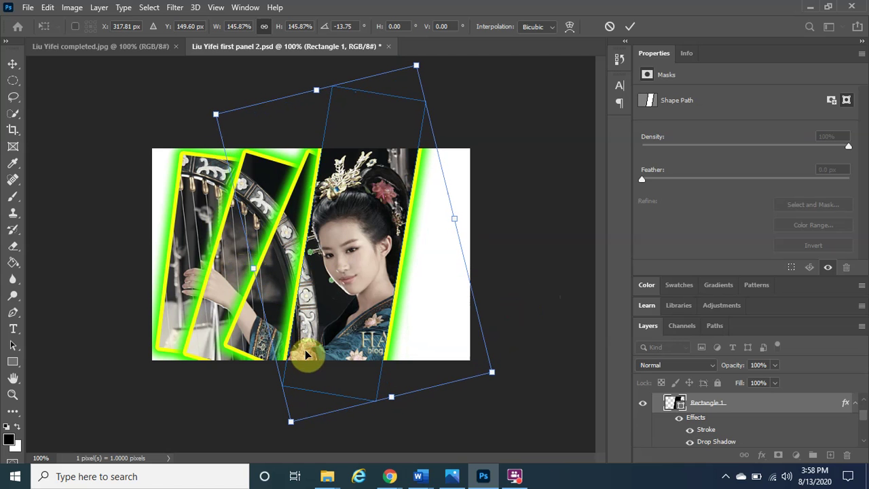
{"action": "left_click", "coordinate": [629, 27]}
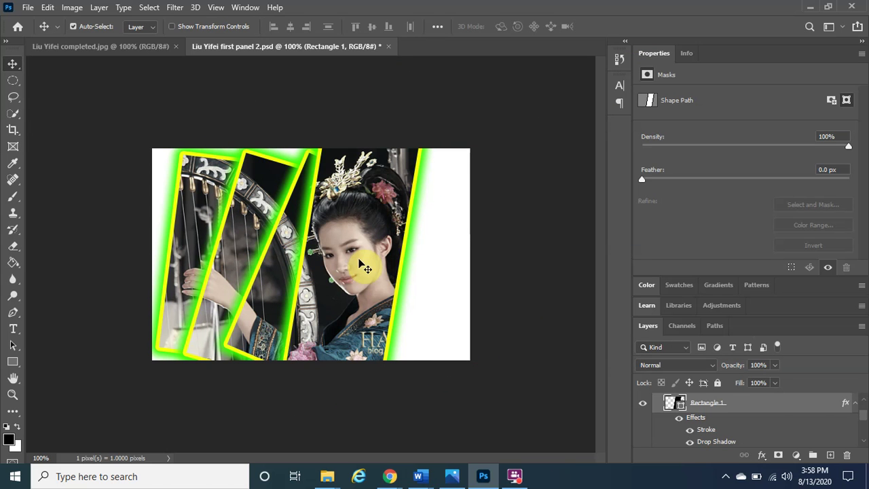
Switch to the Photos app to examine the panel arrangement in the finished before-and-after thumbnail
{"action": "left_click", "coordinate": [452, 478]}
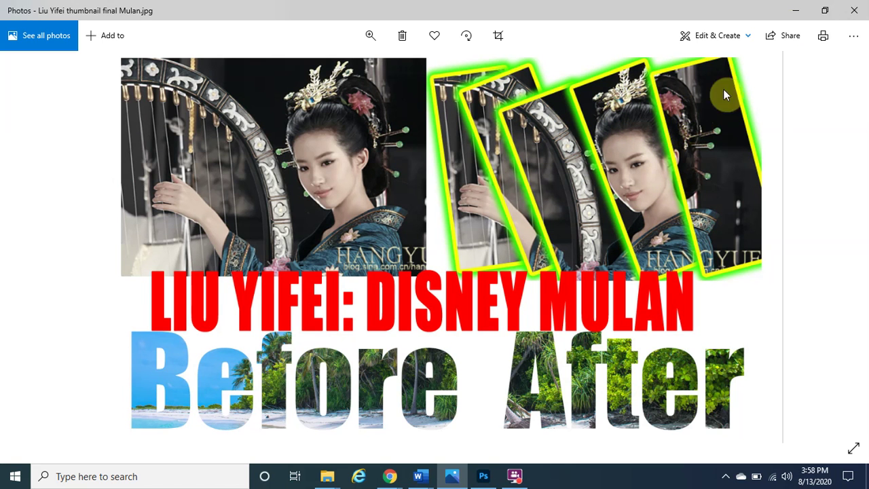
Return to Photoshop, collapse and duplicate the Panel copy 3 group, and select the Rectangle 1 layer inside the new copy
{"action": "left_click", "coordinate": [801, 10]}
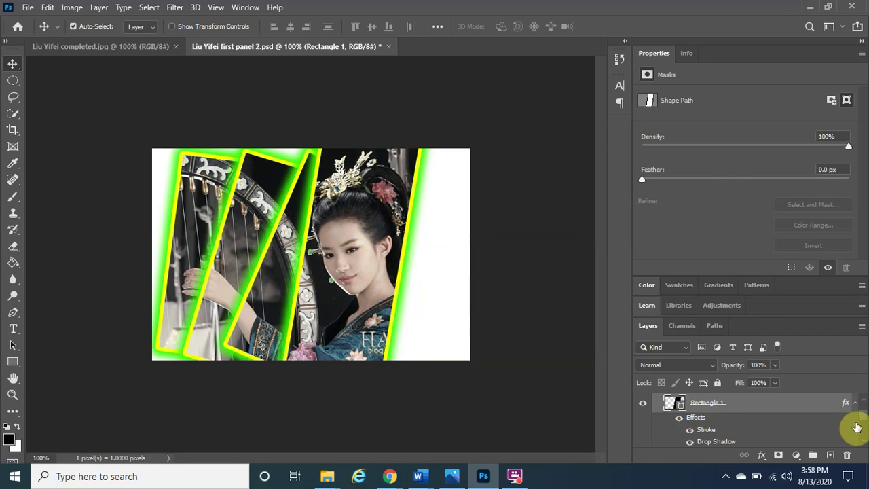
{"action": "scroll", "coordinate": [854, 427], "scroll_direction": "up", "scroll_amount": 1}
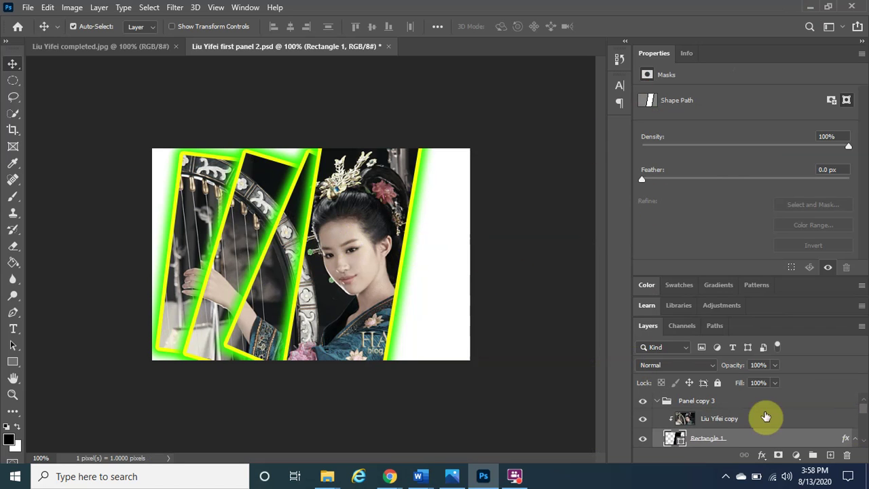
{"action": "left_click", "coordinate": [657, 401]}
{"action": "left_click_drag", "start_coordinate": [737, 401], "coordinate": [832, 453]}
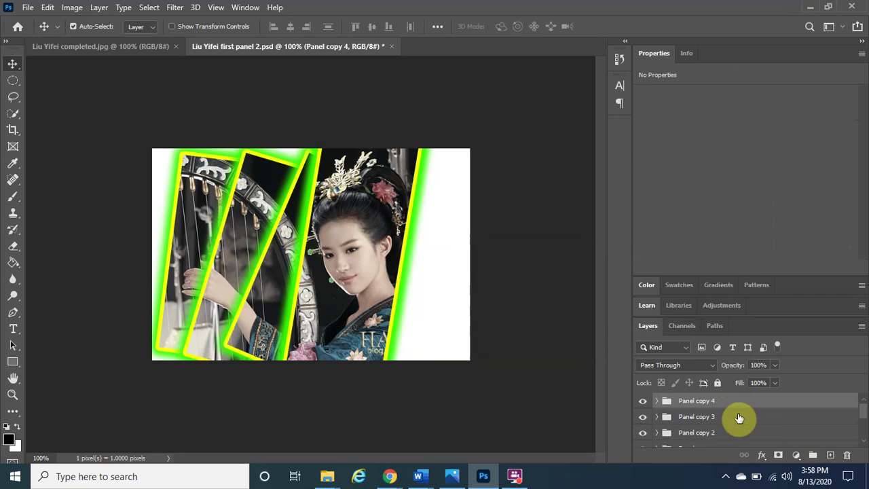
{"action": "left_click", "coordinate": [657, 401]}
{"action": "left_click", "coordinate": [695, 440]}
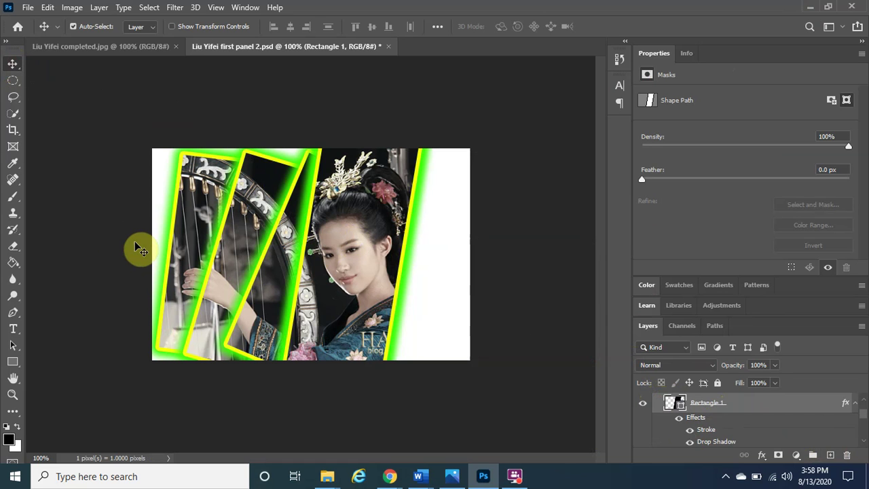
Try to fit the fifth panel over the photo's right side, scaling it to 74.58% and rotating it about 3.7° clockwise
{"action": "key", "text": "ctrl+t"}
{"action": "left_click_drag", "start_coordinate": [359, 270], "coordinate": [413, 260]}
{"action": "left_click_drag", "start_coordinate": [476, 83], "coordinate": [431, 156]}
{"action": "left_click_drag", "start_coordinate": [397, 202], "coordinate": [417, 190]}
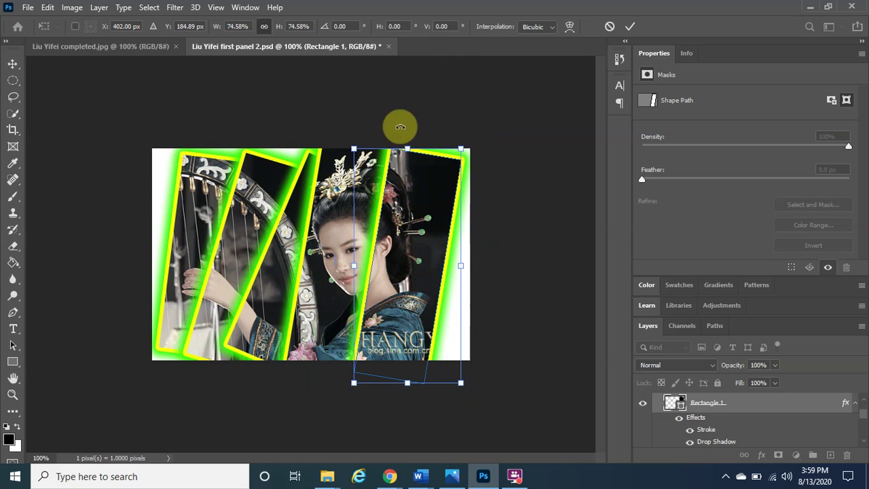
{"action": "left_click_drag", "start_coordinate": [373, 113], "coordinate": [450, 102]}
{"action": "left_click_drag", "start_coordinate": [392, 279], "coordinate": [412, 285]}
{"action": "left_click_drag", "start_coordinate": [576, 199], "coordinate": [561, 147]}
{"action": "left_click_drag", "start_coordinate": [405, 288], "coordinate": [423, 291]}
{"action": "mouse_move", "coordinate": [552, 173]}
{"action": "left_mouse_down"}
{"action": "mouse_move", "coordinate": [553, 161]}
{"action": "mouse_move", "coordinate": [541, 161]}
{"action": "left_mouse_up"}
{"action": "left_click_drag", "start_coordinate": [442, 225], "coordinate": [442, 223]}
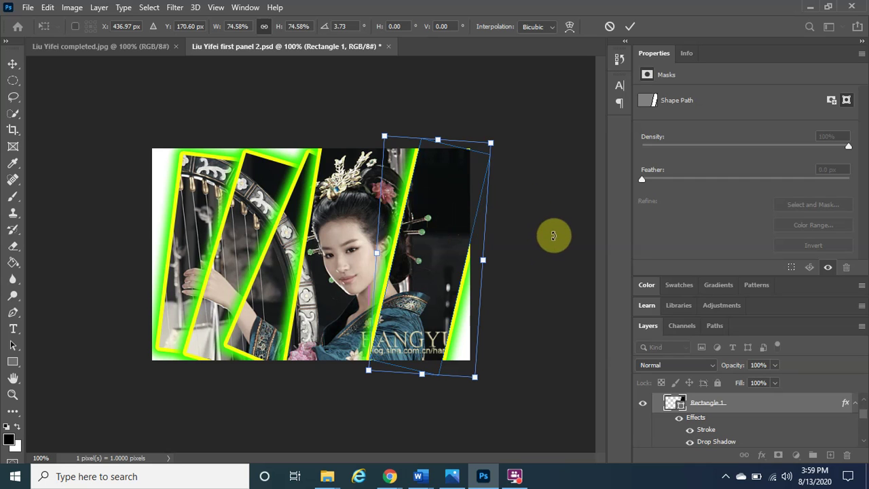
{"action": "left_click", "coordinate": [631, 27]}
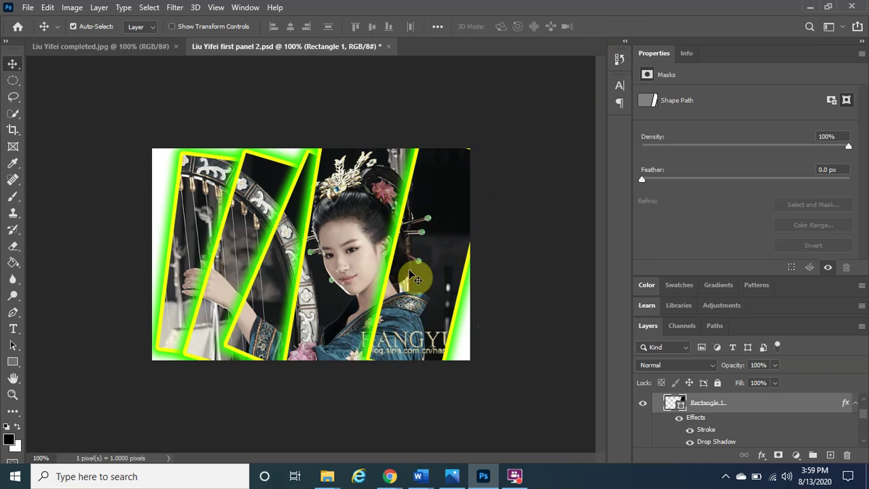
Undo the accidental shift of the clipped Liu Yifei copy layer and the fifth panel's transform
{"action": "left_click_drag", "start_coordinate": [413, 288], "coordinate": [416, 293]}
{"action": "key", "text": "ctrl"}
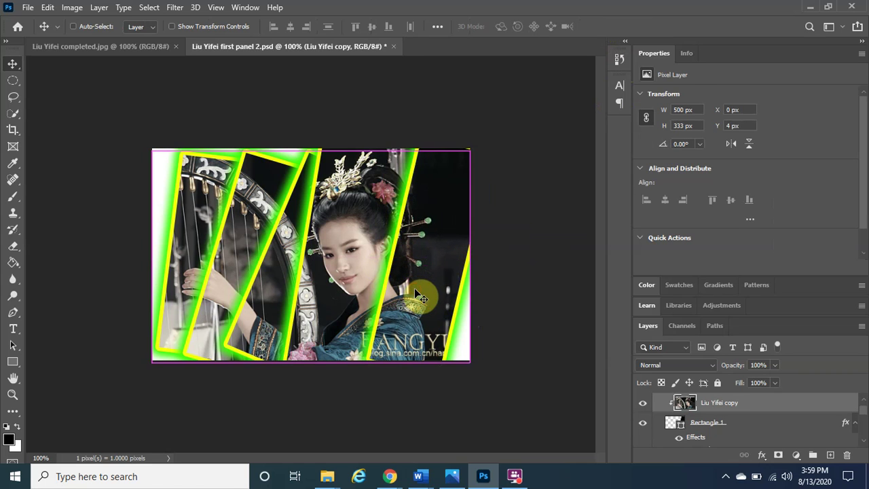
{"action": "key", "text": "ctrl"}
{"action": "key", "text": "Up"}
{"action": "key", "text": "Up"}
{"action": "key", "text": "Up"}
{"action": "key", "text": "Up"}
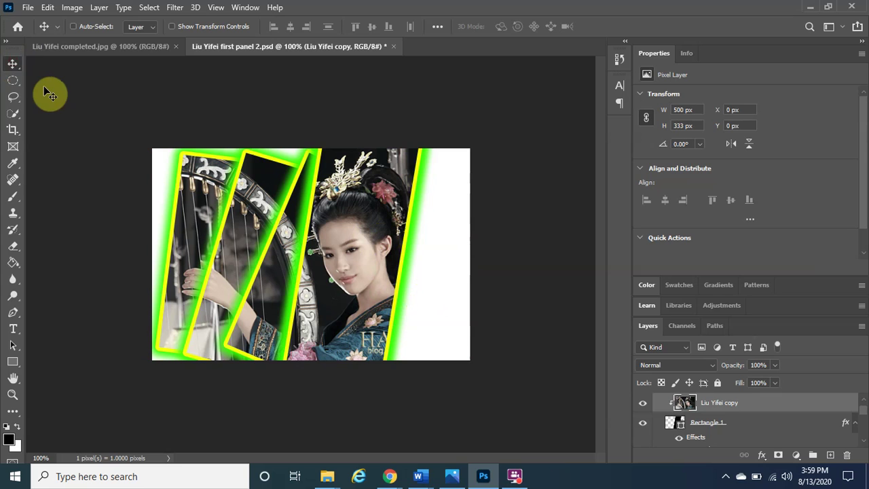
{"action": "key", "text": "ctrl+t"}
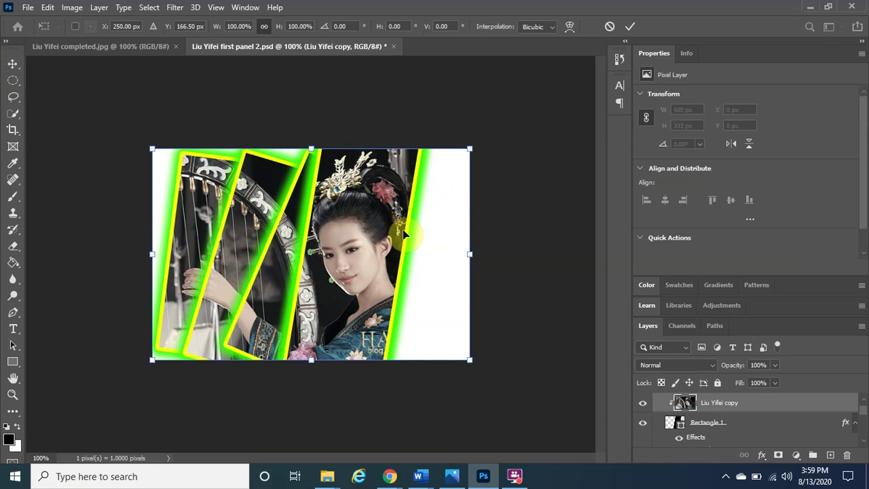
{"action": "left_click", "coordinate": [630, 27]}
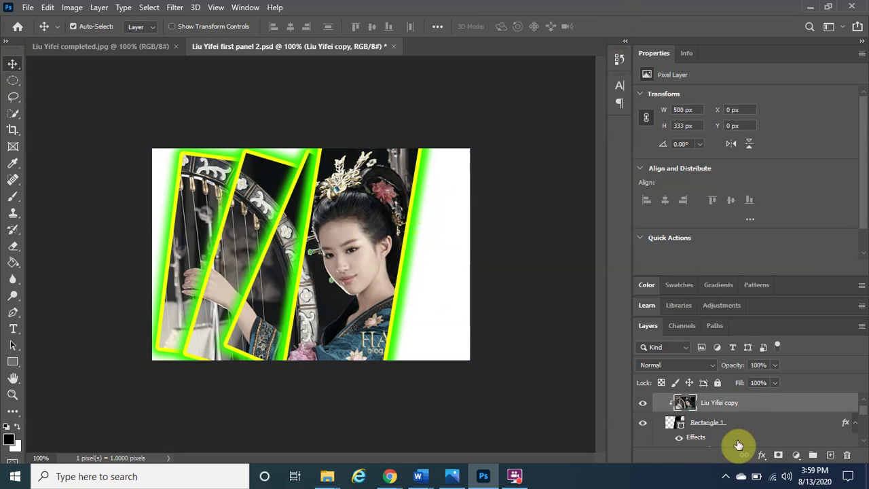
Free-transform the fifth panel's Rectangle 1 over the photo's right side, rotating it 5.4° clockwise and scaling it to 73.05%
{"action": "left_click", "coordinate": [706, 424]}
{"action": "scroll", "coordinate": [708, 430], "scroll_direction": "down", "scroll_amount": 1}
{"action": "scroll", "coordinate": [713, 428], "scroll_direction": "up", "scroll_amount": 2}
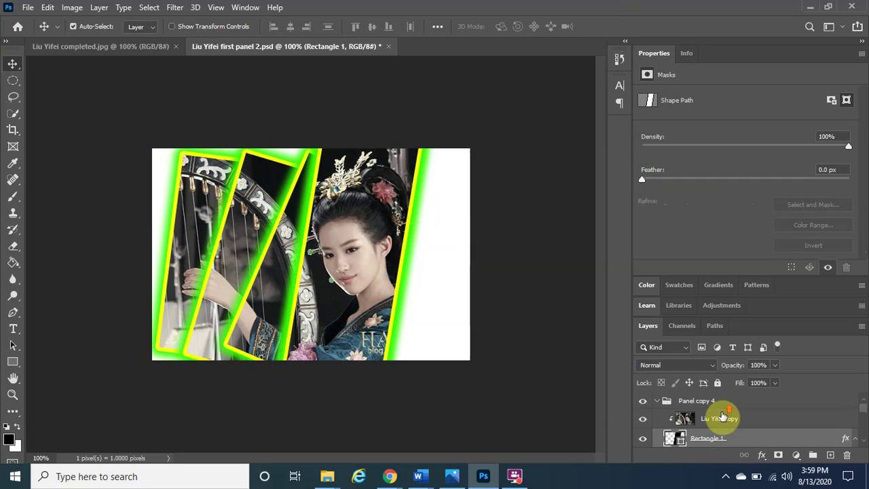
{"action": "left_click", "coordinate": [12, 63]}
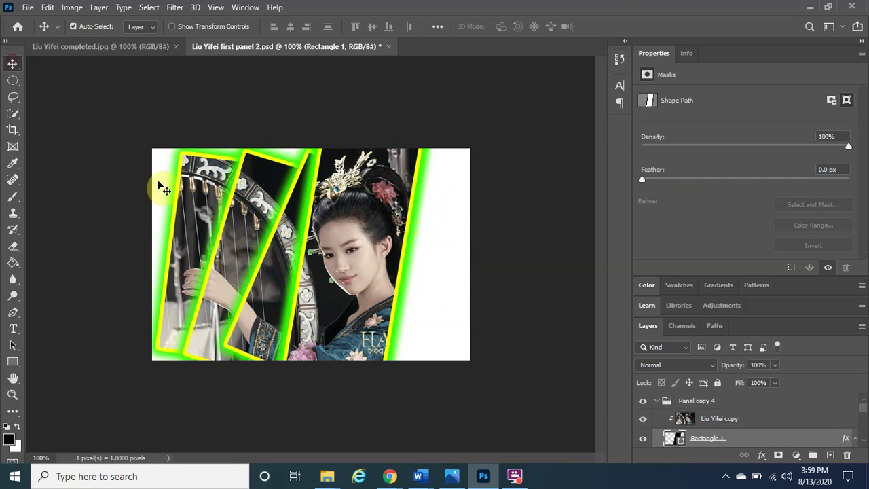
{"action": "key", "text": "ctrl+t"}
{"action": "left_click_drag", "start_coordinate": [331, 289], "coordinate": [421, 316]}
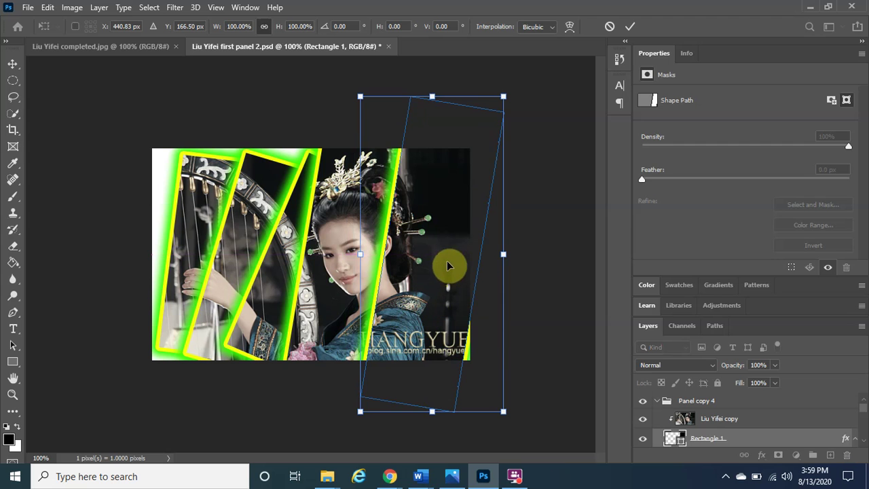
{"action": "left_click_drag", "start_coordinate": [539, 116], "coordinate": [579, 133]}
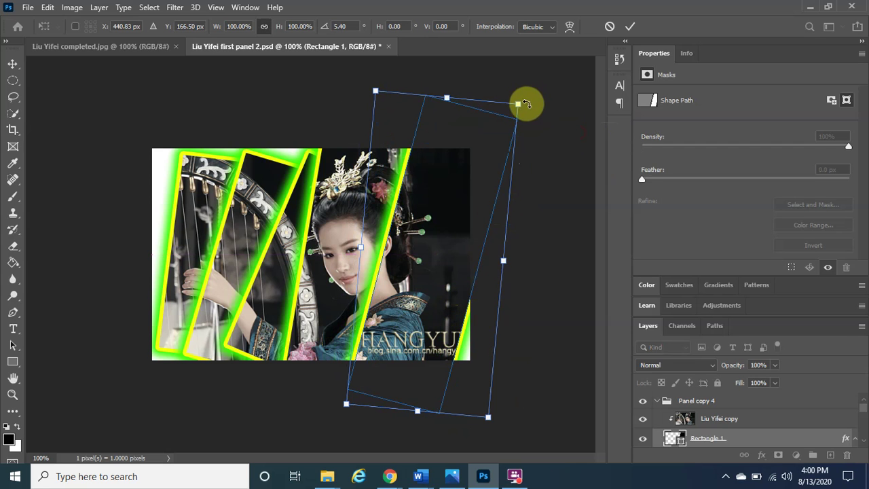
{"action": "left_click_drag", "start_coordinate": [522, 106], "coordinate": [450, 172]}
{"action": "left_click_drag", "start_coordinate": [414, 263], "coordinate": [423, 256]}
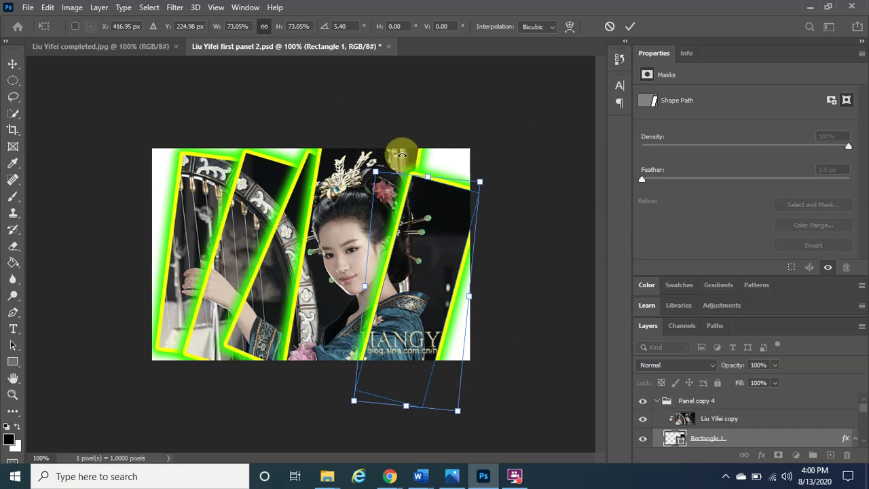
{"action": "left_click", "coordinate": [631, 27]}
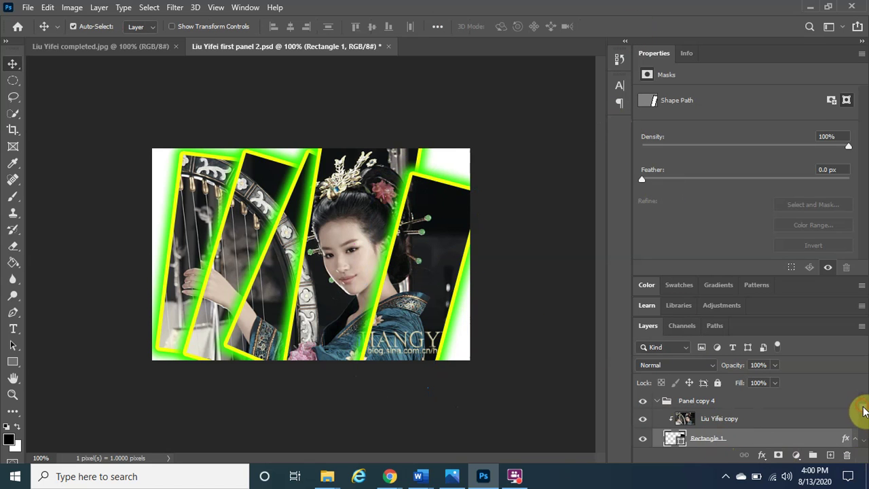
Select Rectangle 1 in the Panel copy 3 group and enlarge the fourth panel to 118.16% around the woman's face
{"action": "scroll", "coordinate": [862, 410], "scroll_direction": "down", "scroll_amount": 5}
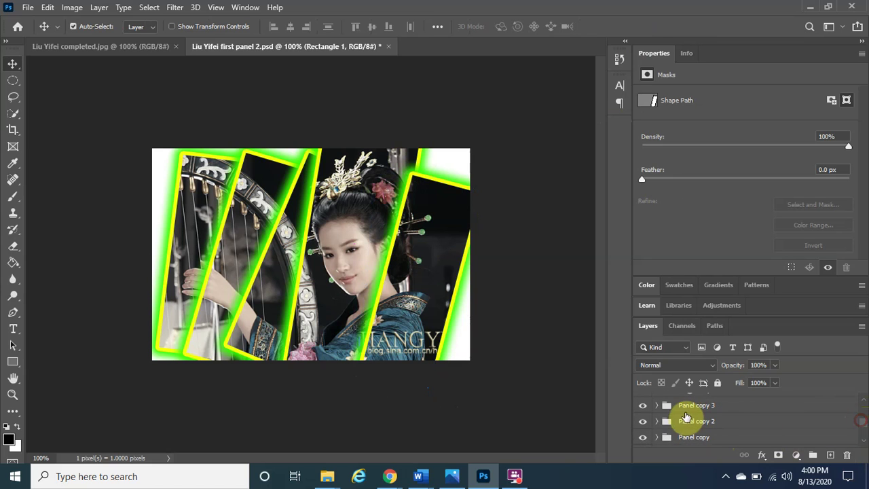
{"action": "left_click", "coordinate": [654, 408]}
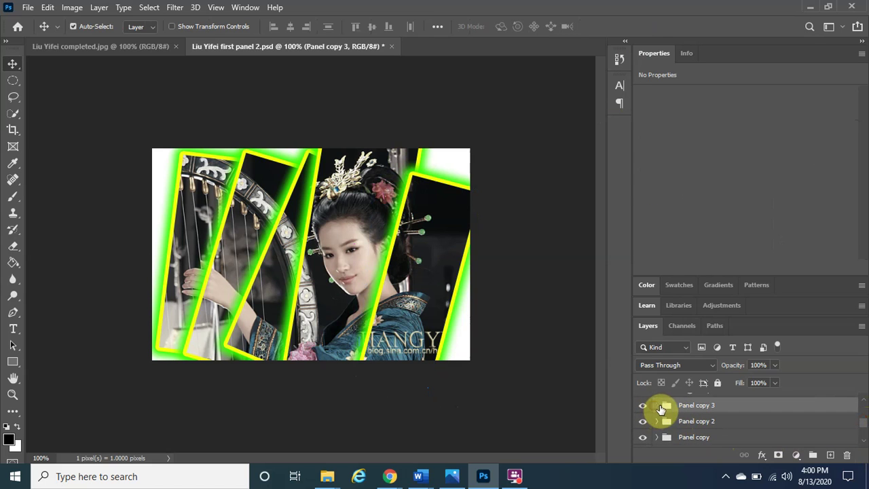
{"action": "left_click", "coordinate": [656, 406]}
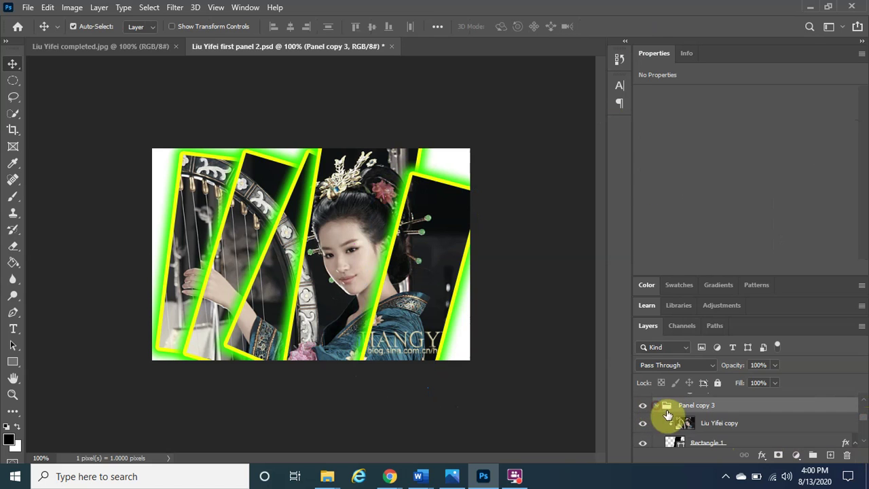
{"action": "left_click", "coordinate": [712, 445]}
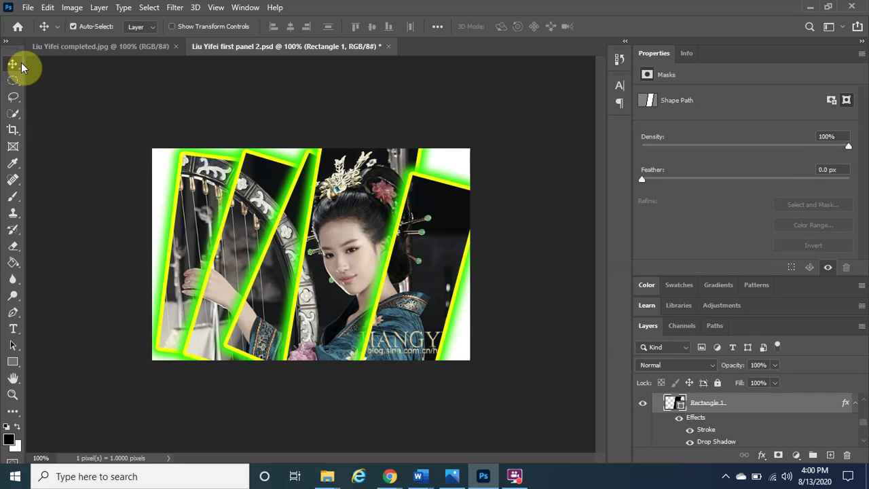
{"action": "key", "text": "ctrl+t"}
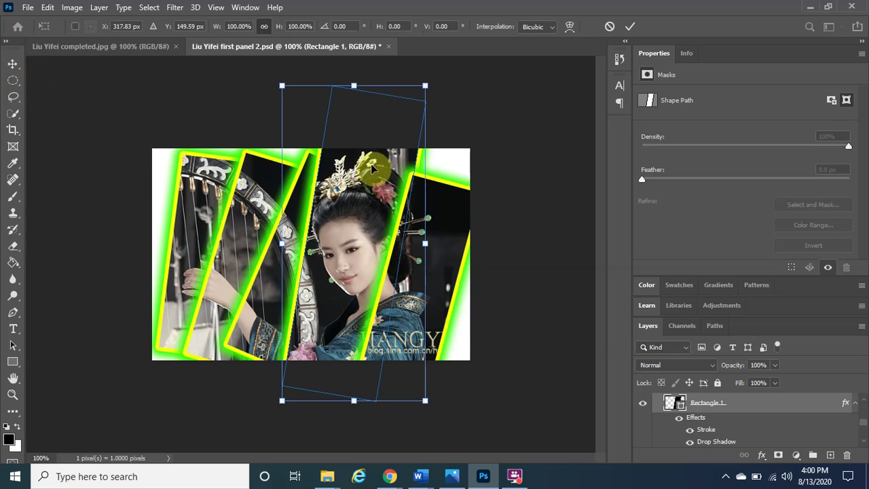
{"action": "left_click_drag", "start_coordinate": [426, 244], "coordinate": [451, 252]}
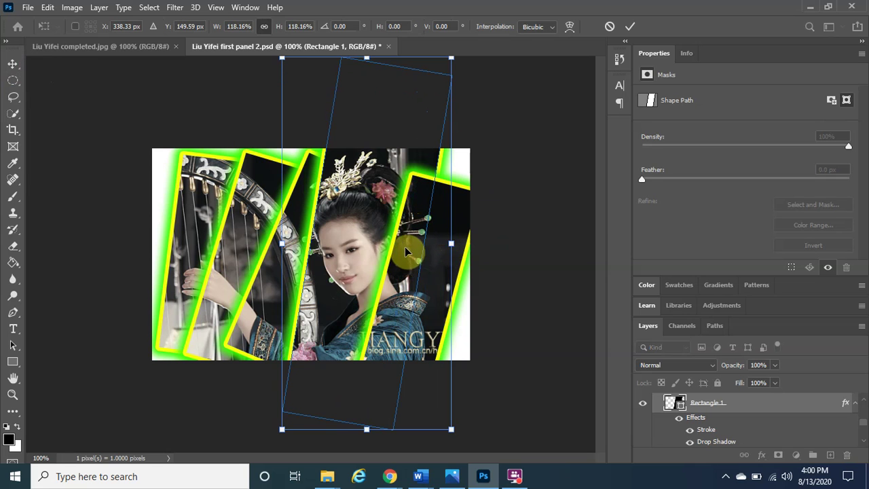
{"action": "left_click", "coordinate": [627, 28]}
Move the fifth panel's Rectangle 1 up and right to about X 463 px, Y 193 px, beyond the woman's face, and apply
{"action": "scroll", "coordinate": [776, 428], "scroll_direction": "down", "scroll_amount": 1}
{"action": "scroll", "coordinate": [776, 429], "scroll_direction": "up", "scroll_amount": 2}
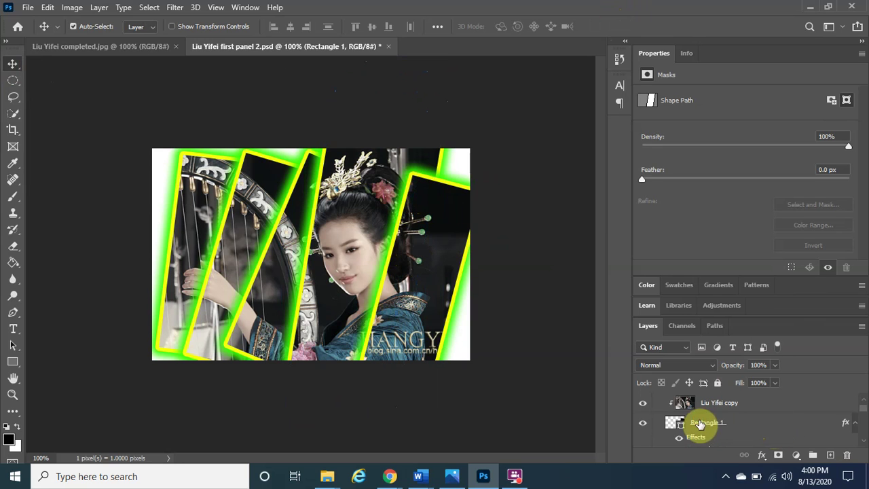
{"action": "scroll", "coordinate": [699, 426], "scroll_direction": "down", "scroll_amount": 1}
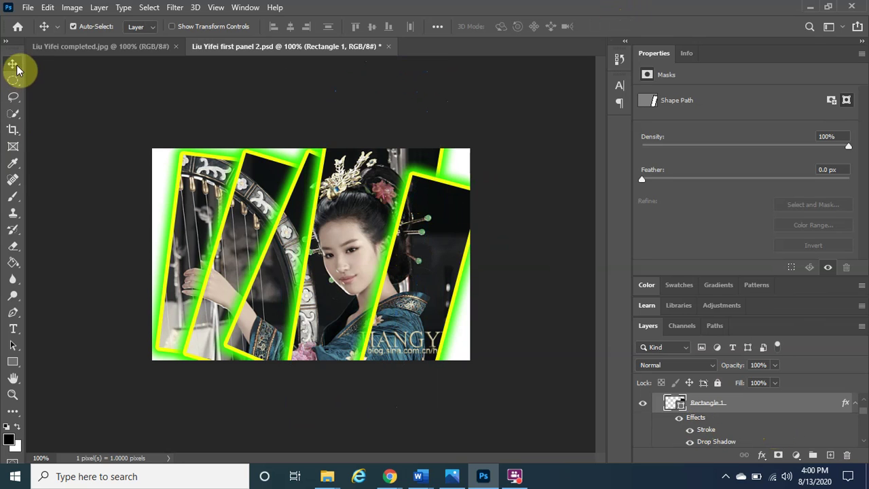
{"action": "key", "text": "ctrl+t"}
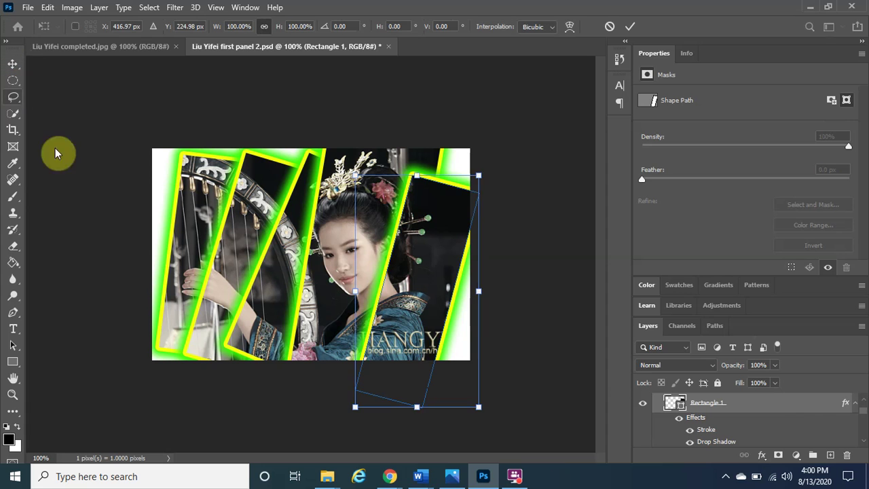
{"action": "left_click_drag", "start_coordinate": [407, 241], "coordinate": [453, 230]}
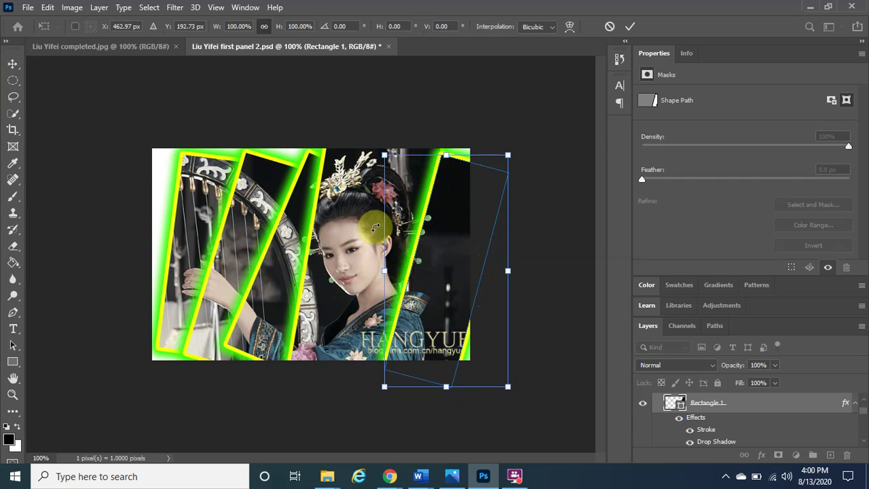
{"action": "left_click", "coordinate": [631, 25]}
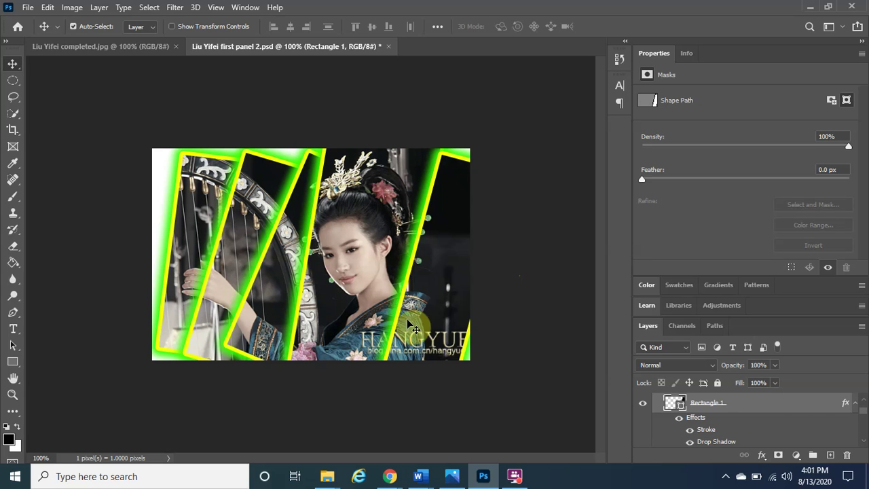
Save the document on the computer as a Photoshop file named "Liu Yifei all panels completed", accepting the format options
{"action": "left_click", "coordinate": [28, 8]}
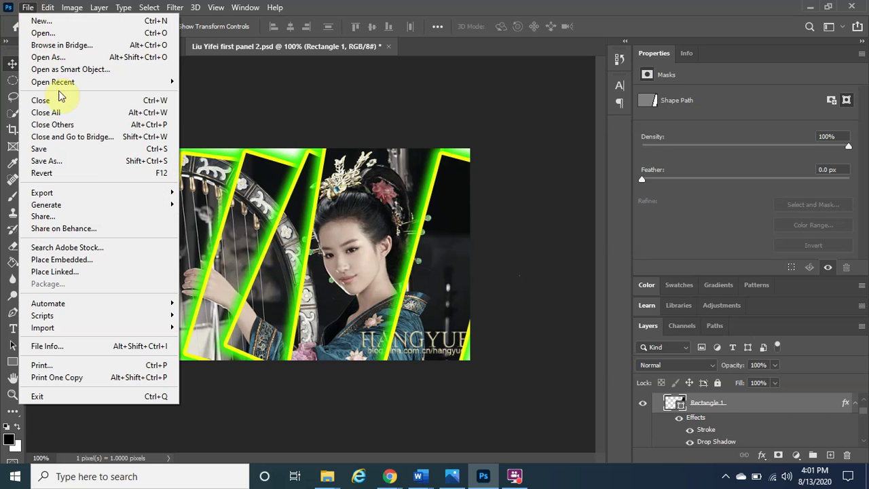
{"action": "left_click", "coordinate": [80, 161]}
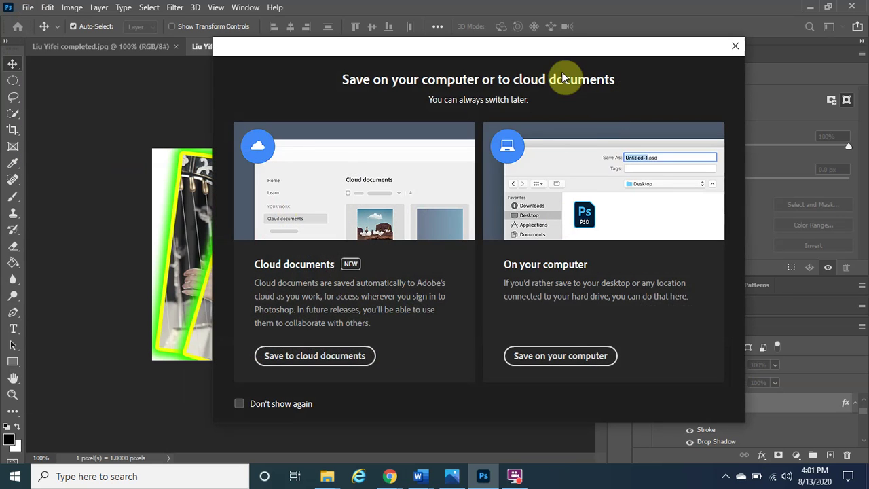
{"action": "left_click_drag", "start_coordinate": [535, 48], "coordinate": [509, 54]}
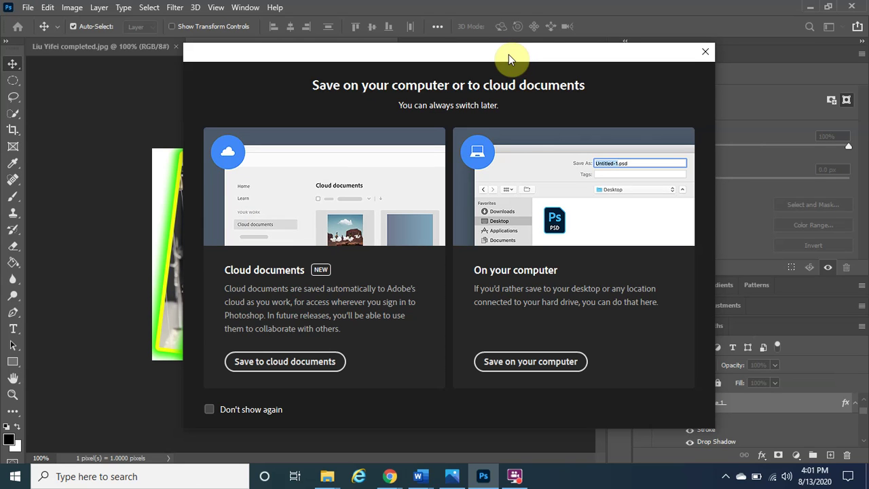
{"action": "left_click", "coordinate": [548, 371]}
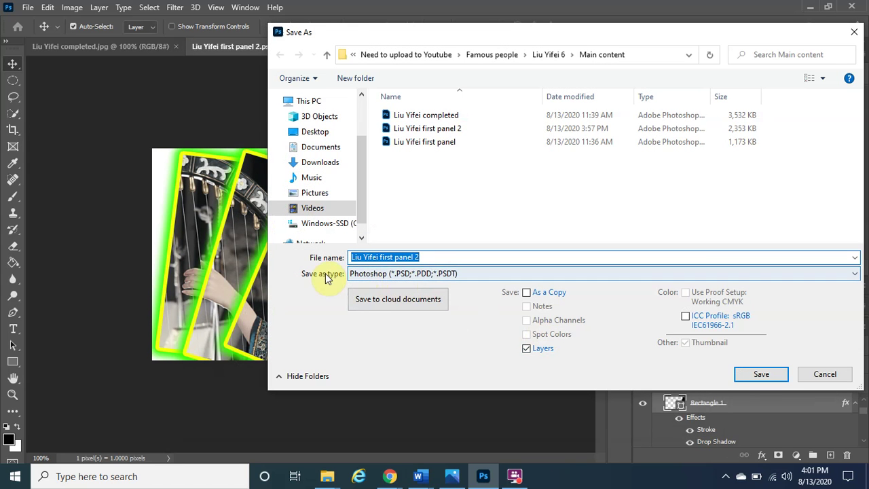
{"action": "left_click", "coordinate": [442, 256]}
{"action": "key", "text": "BackSpace"}
{"action": "key", "text": "BackSpace"}
{"action": "key", "text": "BackSpace"}
{"action": "key", "text": "BackSpace"}
{"action": "key", "text": "BackSpace"}
{"action": "key", "text": "BackSpace"}
{"action": "key", "text": "BackSpace"}
{"action": "key", "text": "BackSpace"}
{"action": "key", "text": "BackSpace"}
{"action": "key", "text": "BackSpace"}
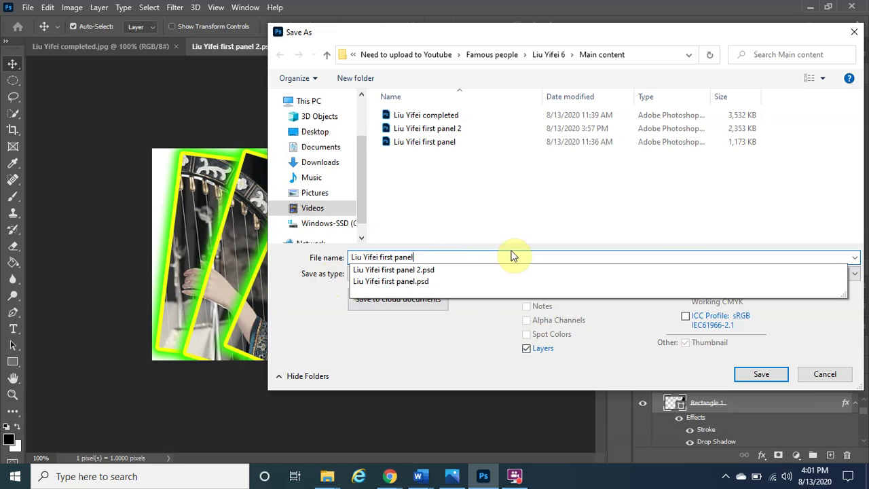
{"action": "key", "text": "BackSpace"}
{"action": "type", "text": "all"}
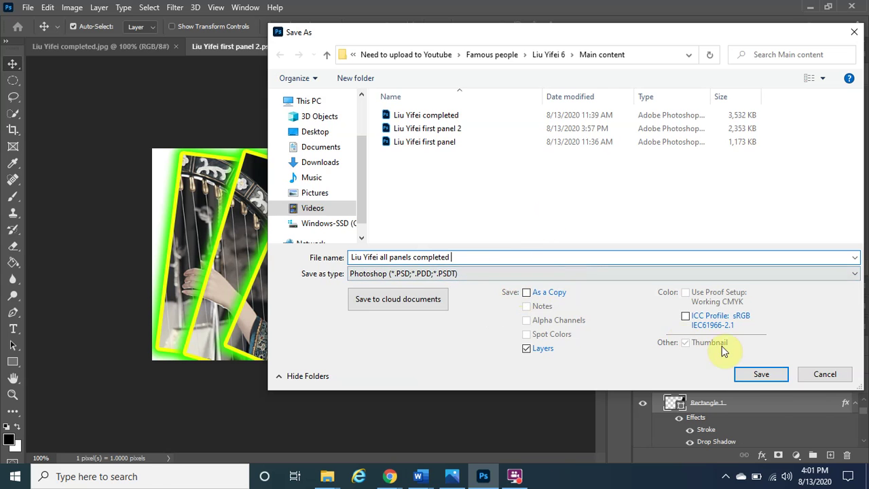
{"action": "left_click", "coordinate": [763, 376]}
{"action": "left_click", "coordinate": [576, 124]}
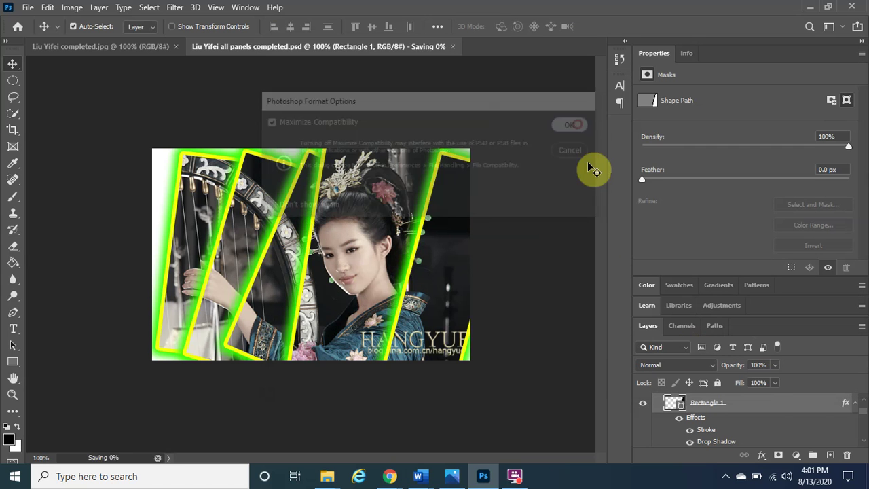
Save a JPEG copy named "Liu Yifei all panels completed" on the computer, with quality 12 (Maximum) and Baseline ("Standard") format
{"action": "left_click", "coordinate": [28, 7]}
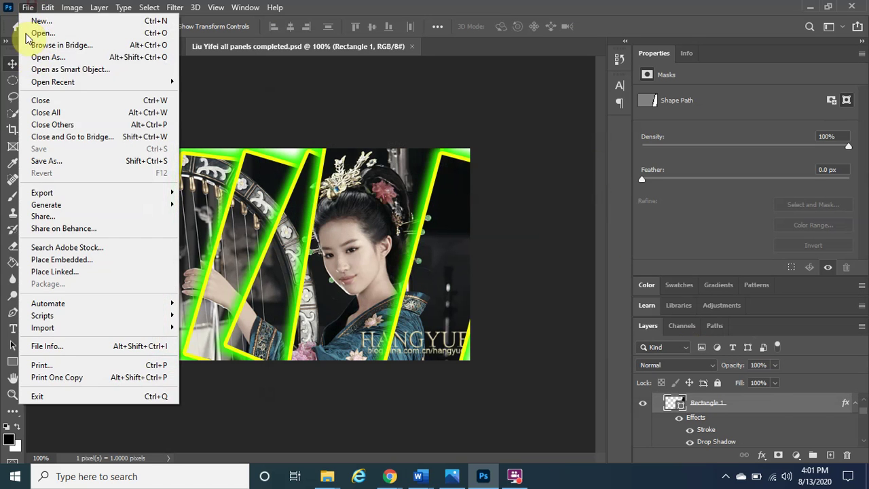
{"action": "left_click", "coordinate": [63, 161]}
{"action": "left_click", "coordinate": [545, 359]}
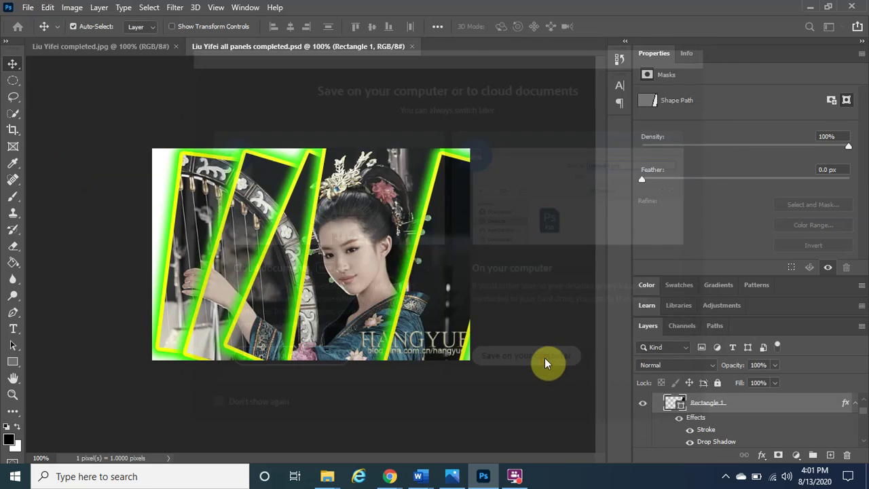
{"action": "left_click", "coordinate": [406, 273]}
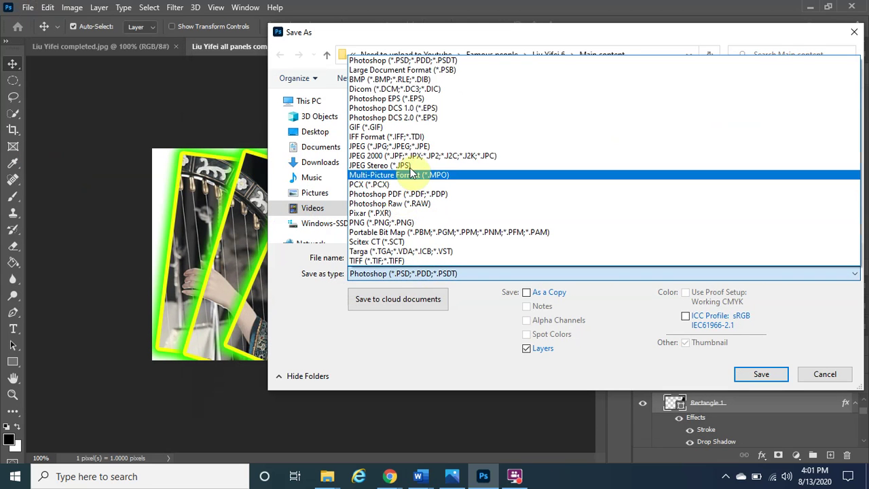
{"action": "left_click", "coordinate": [421, 147]}
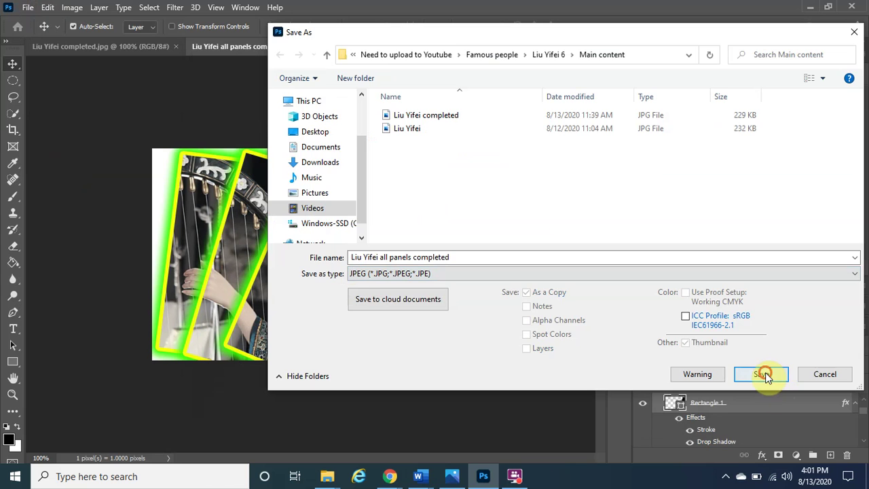
{"action": "left_click", "coordinate": [763, 374]}
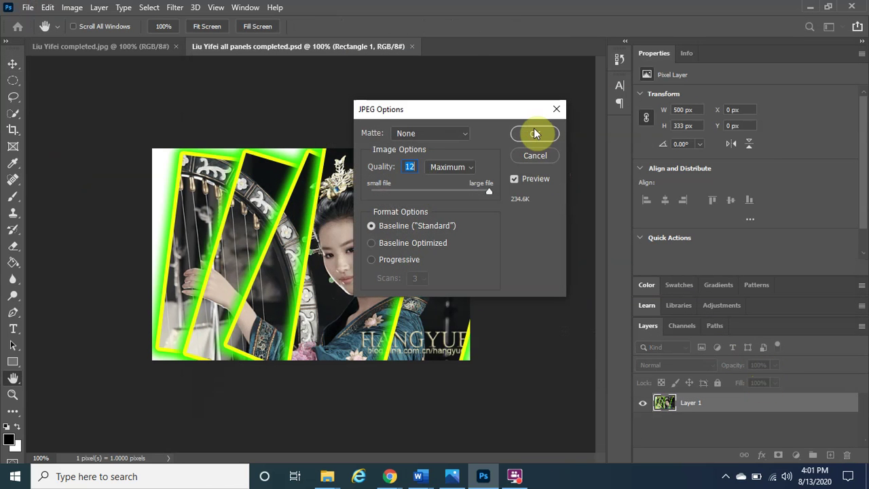
{"action": "left_click", "coordinate": [535, 134]}
Switch to File Explorer, open Famous people > Liu Yifei 6 > Main content, and widen the Name column
{"action": "mouse_move", "coordinate": [327, 478]}
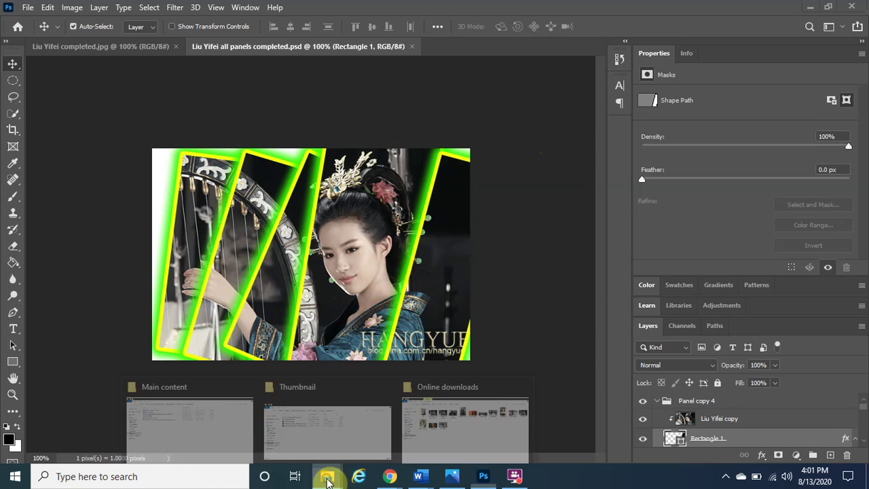
{"action": "left_click", "coordinate": [202, 429]}
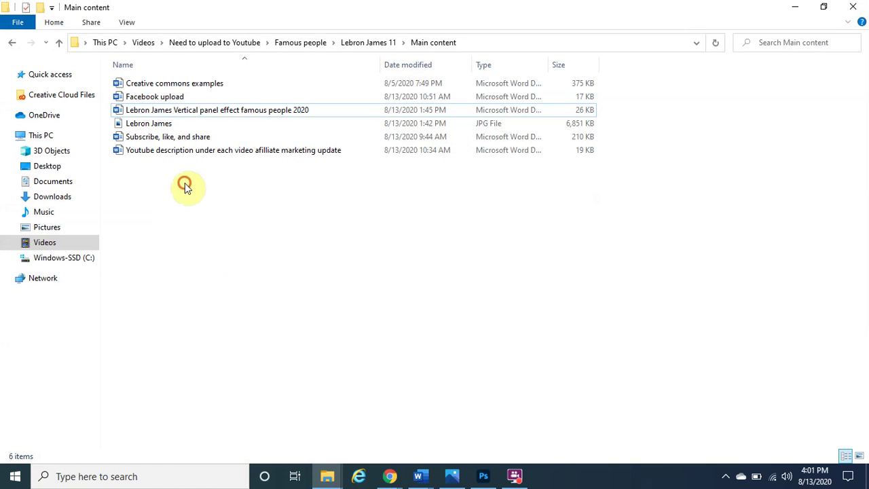
{"action": "left_click", "coordinate": [304, 42]}
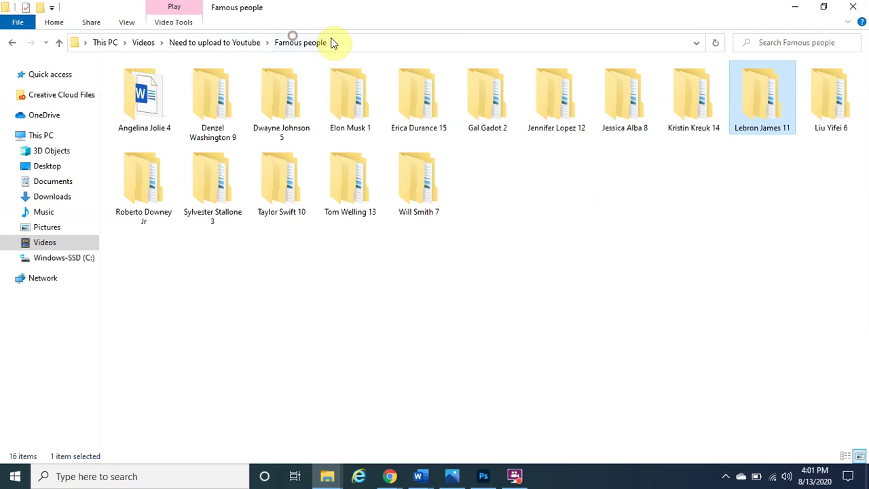
{"action": "double_click", "coordinate": [829, 109]}
{"action": "left_click", "coordinate": [158, 109]}
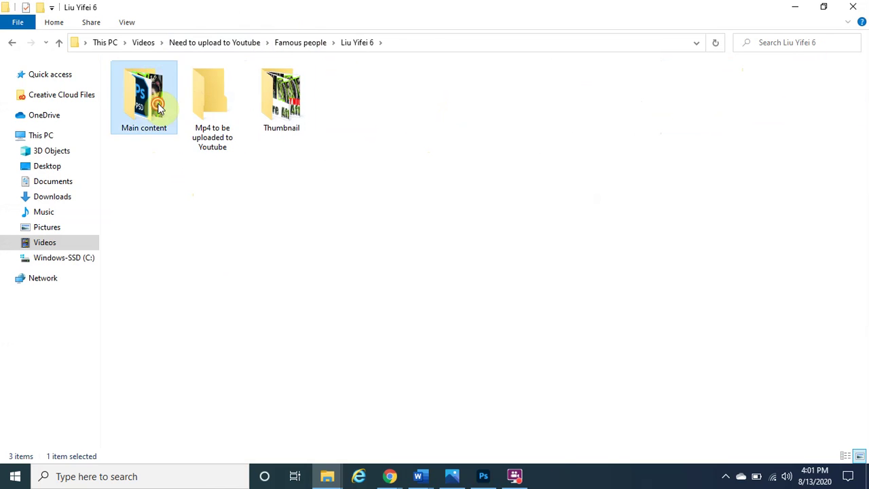
{"action": "double_click", "coordinate": [158, 109]}
{"action": "left_click_drag", "start_coordinate": [274, 65], "coordinate": [398, 68]}
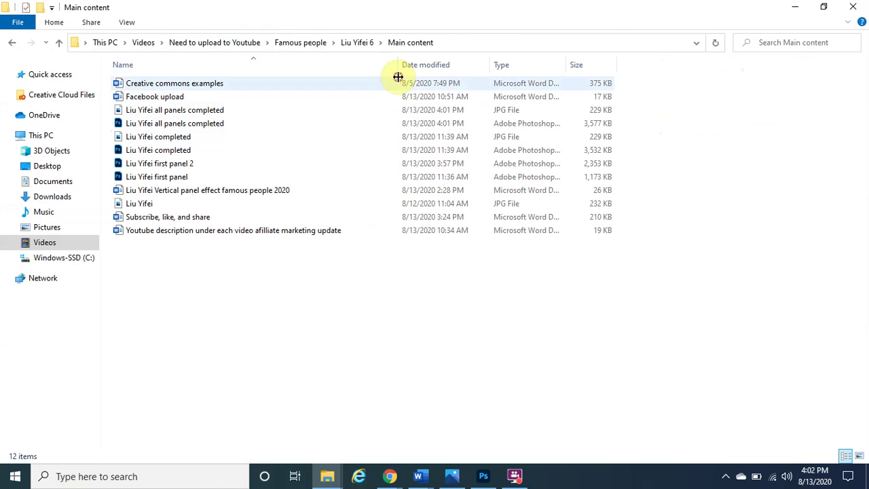
View the "Liu Yifei all panels completed" JPG enlarged in Photos, close it, and return to Photoshop
{"action": "left_click", "coordinate": [250, 115]}
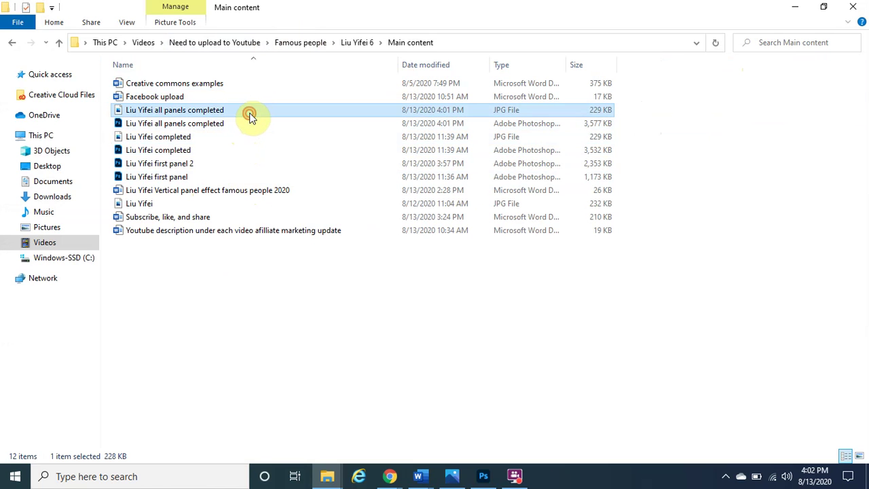
{"action": "double_click", "coordinate": [250, 115]}
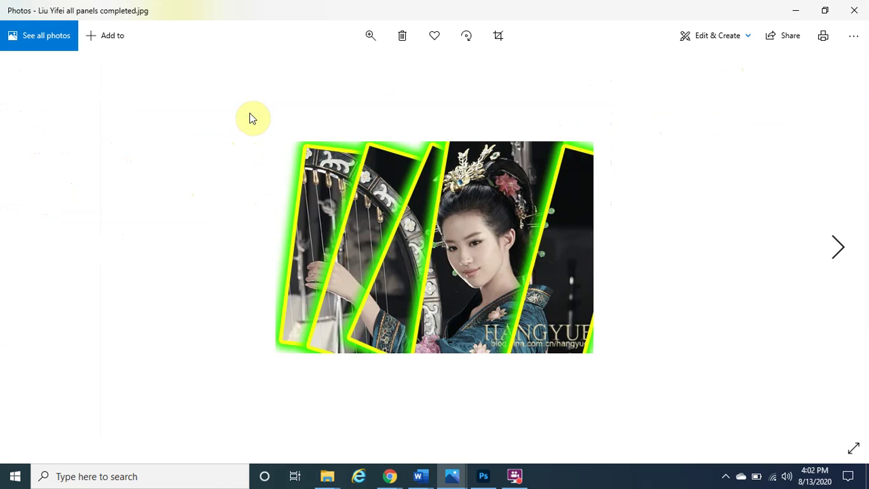
{"action": "left_click", "coordinate": [371, 36]}
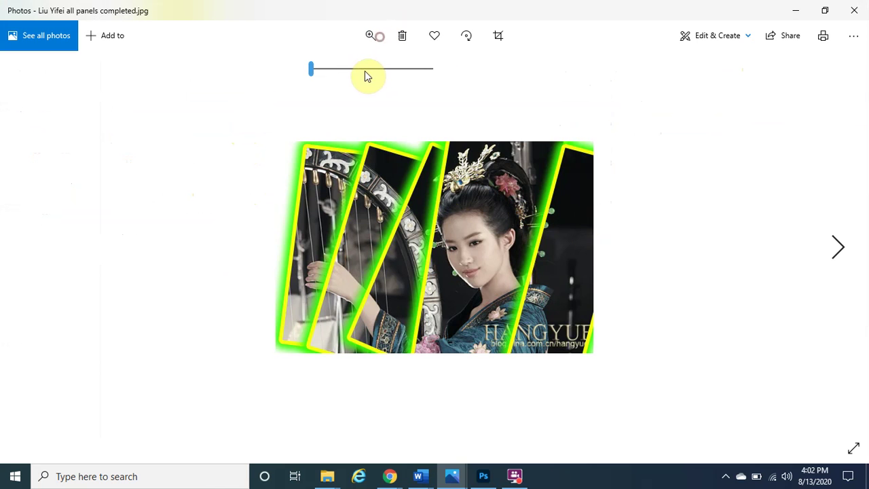
{"action": "left_click_drag", "start_coordinate": [333, 71], "coordinate": [354, 104]}
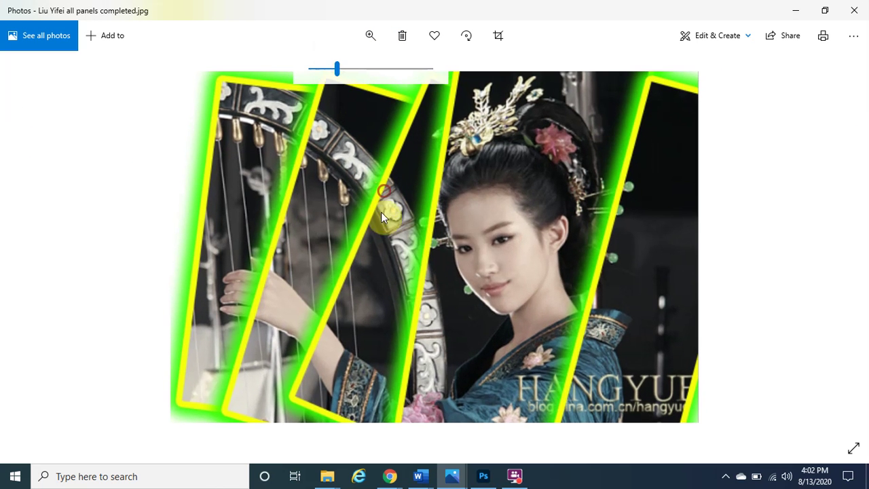
{"action": "left_click_drag", "start_coordinate": [387, 237], "coordinate": [393, 175]}
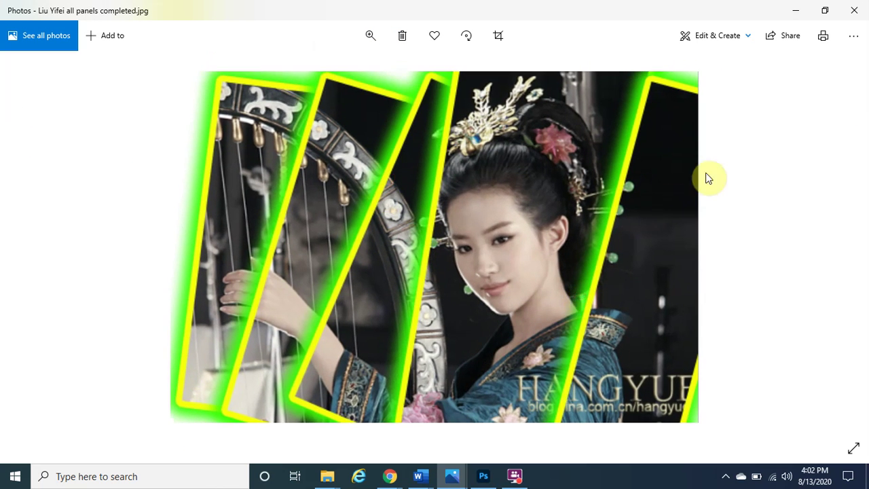
{"action": "left_click", "coordinate": [857, 13]}
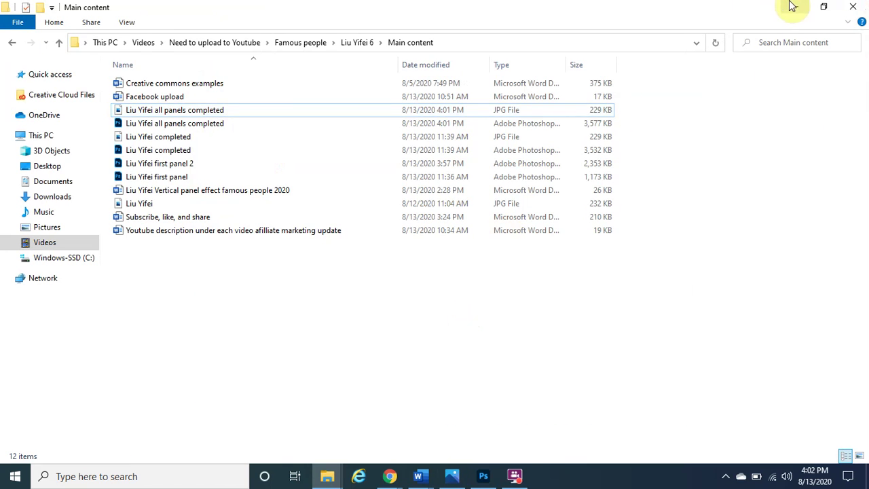
{"action": "left_click", "coordinate": [793, 6]}
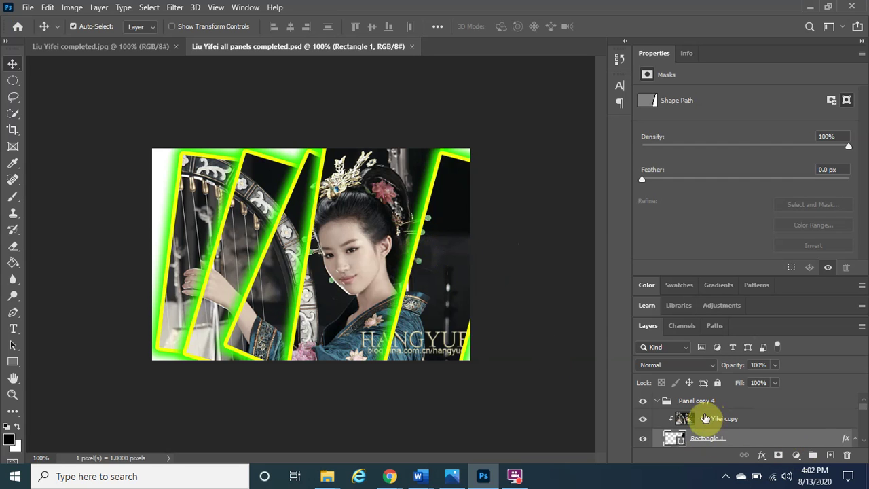
{"action": "left_click_drag", "start_coordinate": [692, 418], "coordinate": [839, 417]}
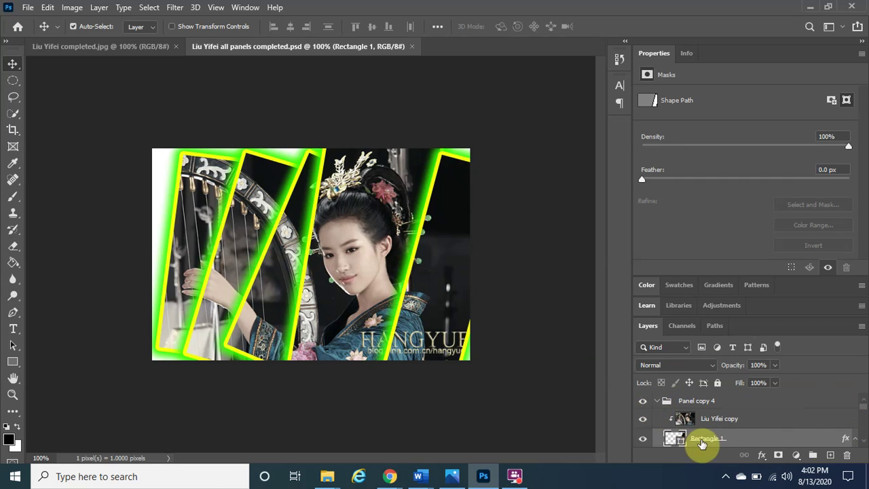
{"action": "left_click_drag", "start_coordinate": [711, 445], "coordinate": [623, 372]}
{"action": "left_click_drag", "start_coordinate": [738, 450], "coordinate": [766, 461]}
Change the drop shadow color of Rectangle 1 in the Panel copy 4 group to magenta ff03f6
{"action": "left_click", "coordinate": [763, 457]}
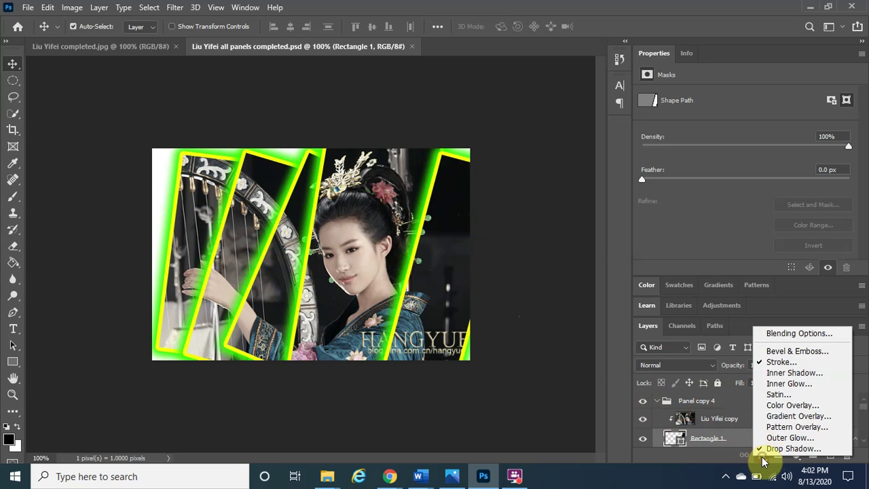
{"action": "left_click", "coordinate": [771, 333]}
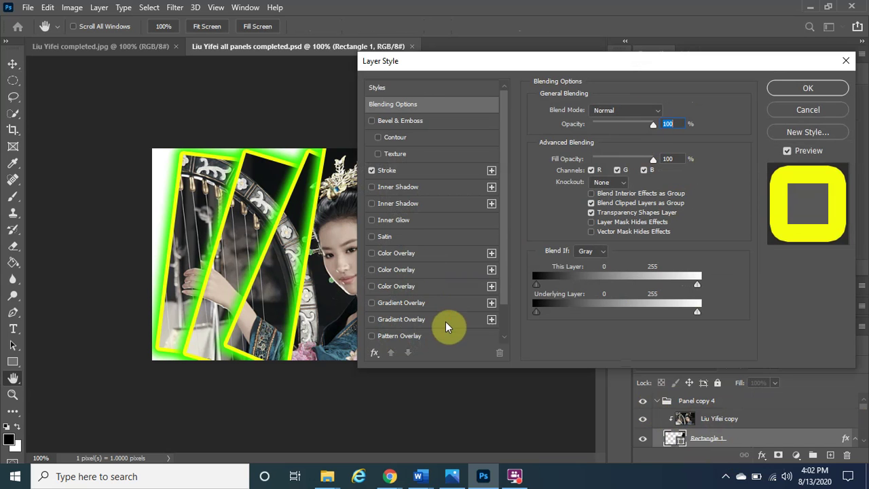
{"action": "scroll", "coordinate": [427, 332], "scroll_direction": "down", "scroll_amount": 2}
{"action": "left_click", "coordinate": [409, 336]}
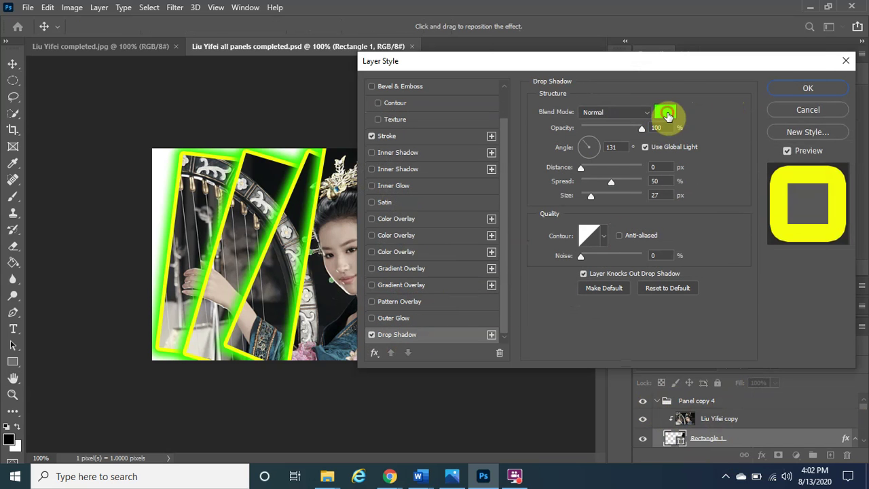
{"action": "left_click", "coordinate": [667, 113]}
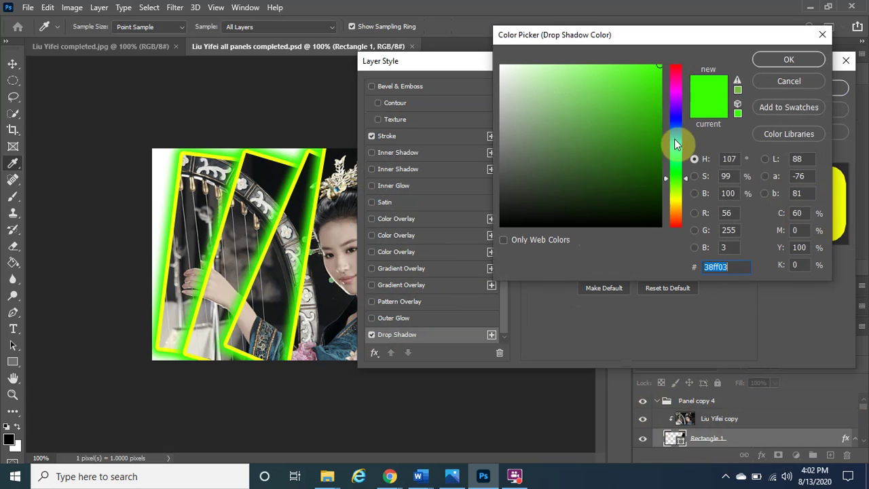
{"action": "left_click", "coordinate": [677, 92]}
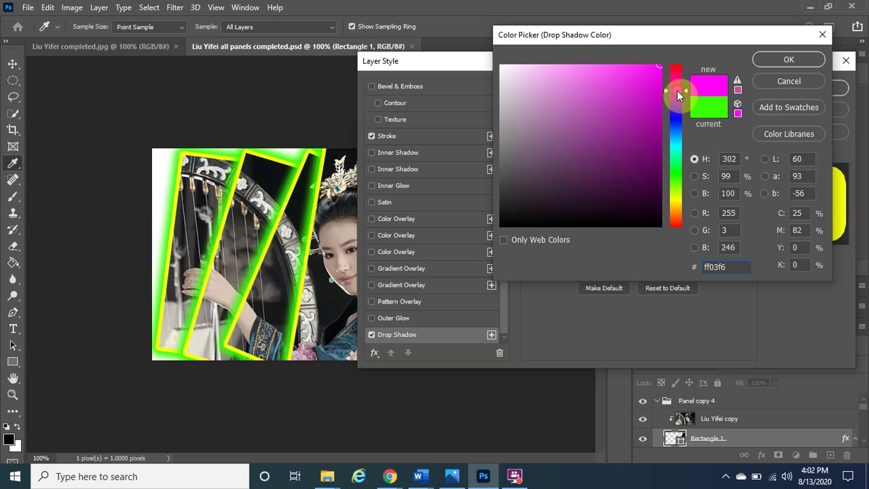
{"action": "left_click", "coordinate": [795, 59]}
Set the fifth panel's stroke color to blue 0e2aff and apply the layer style
{"action": "left_click_drag", "start_coordinate": [543, 61], "coordinate": [684, 95]}
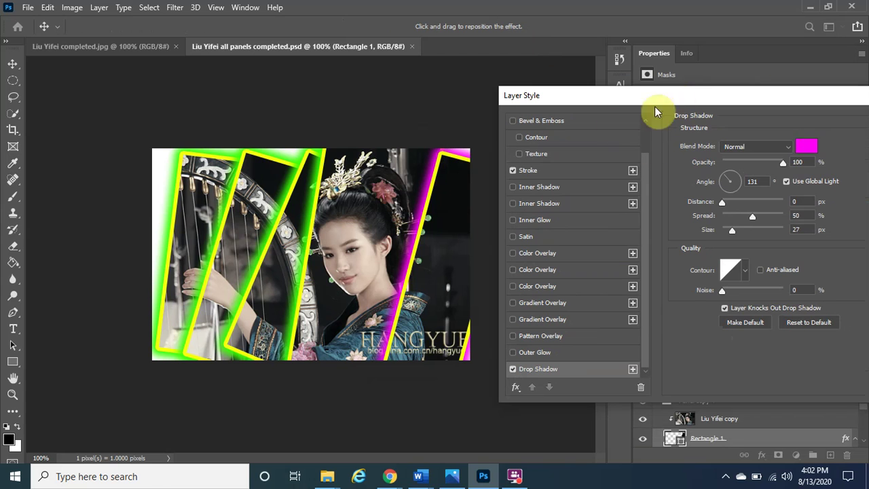
{"action": "left_click", "coordinate": [544, 172]}
{"action": "left_click", "coordinate": [700, 237]}
{"action": "left_click", "coordinate": [675, 121]}
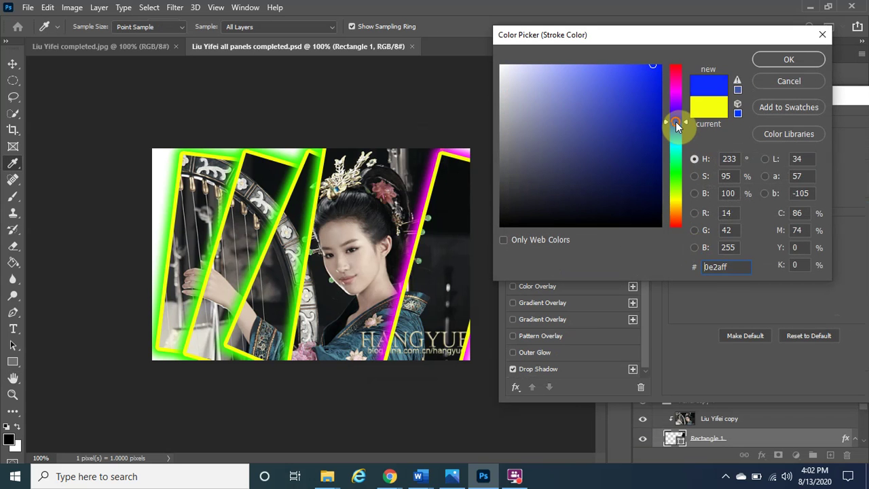
{"action": "left_click", "coordinate": [768, 59]}
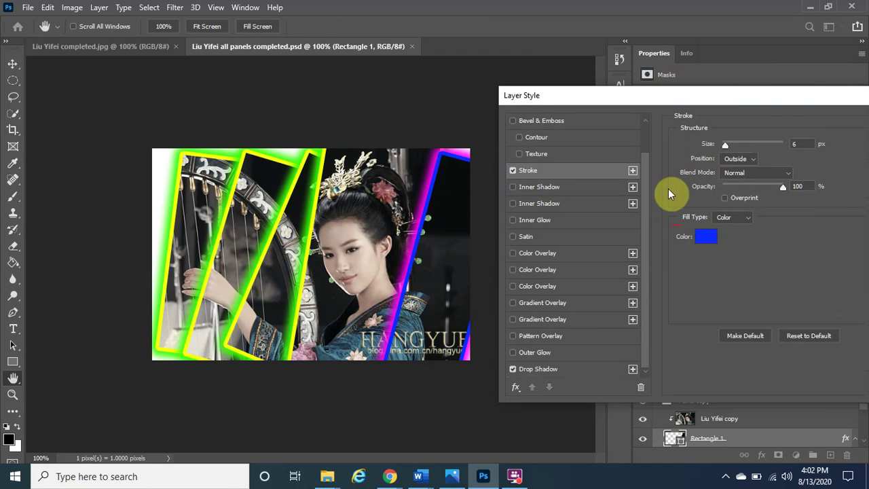
{"action": "left_click_drag", "start_coordinate": [768, 95], "coordinate": [608, 95]}
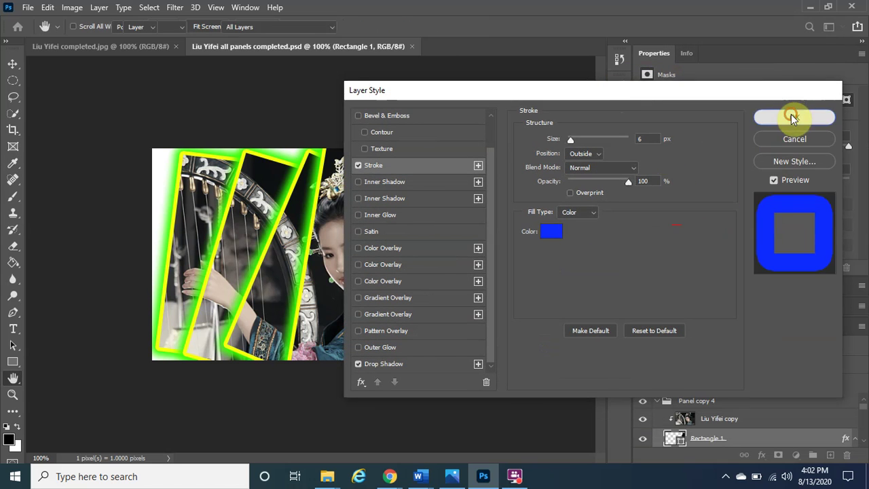
{"action": "left_click", "coordinate": [791, 114]}
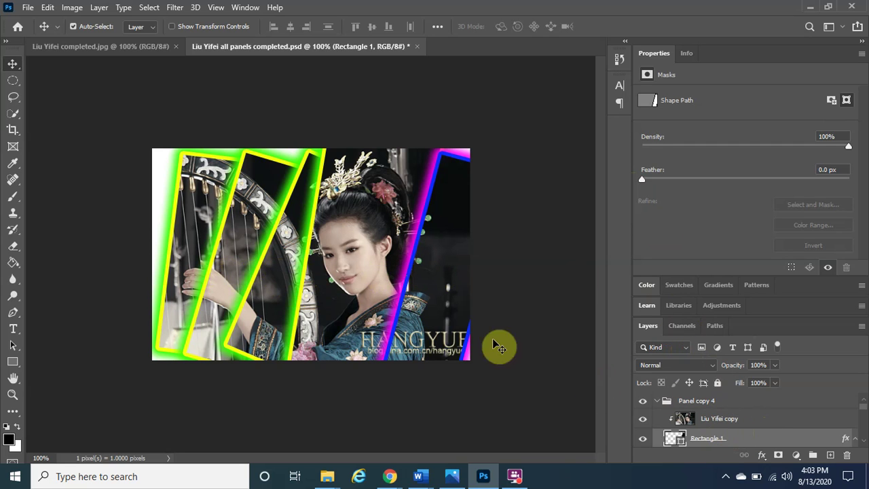
Change the drop shadow color of Rectangle 1 in the Panel copy 3 group to magenta ff03de
{"action": "scroll", "coordinate": [748, 414], "scroll_direction": "down", "scroll_amount": 3}
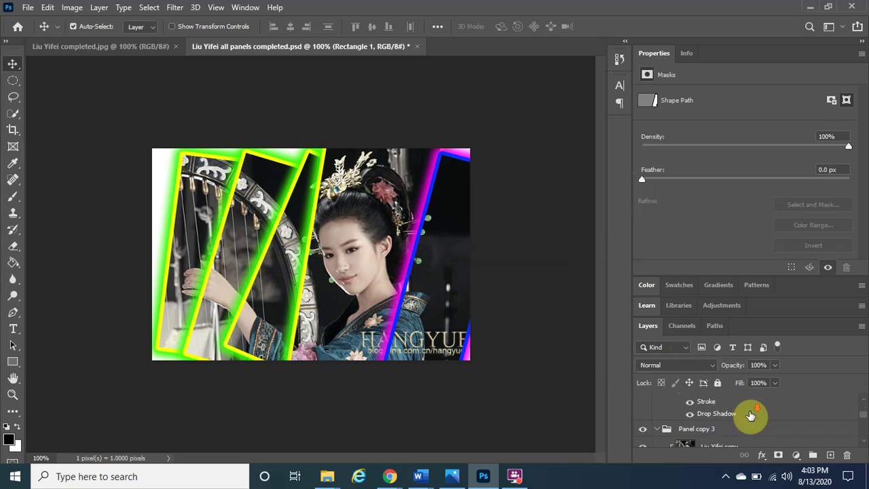
{"action": "scroll", "coordinate": [749, 413], "scroll_direction": "up", "scroll_amount": 3}
{"action": "left_click", "coordinate": [699, 422]}
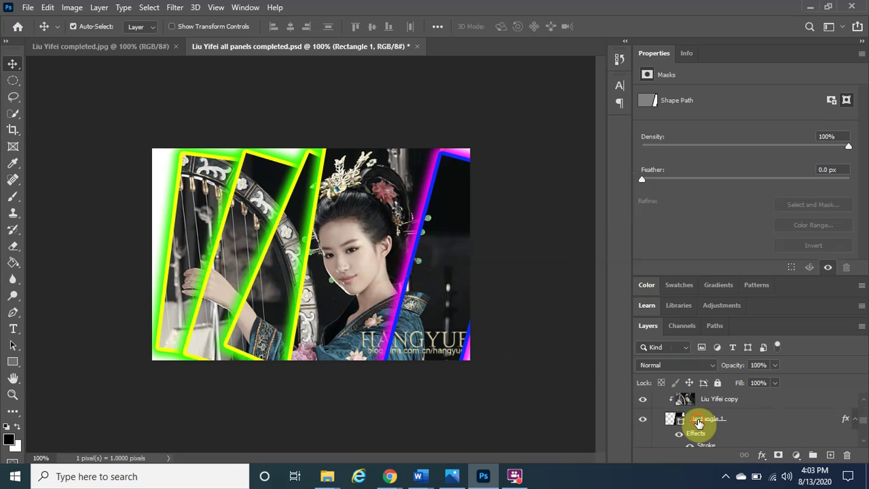
{"action": "left_click", "coordinate": [761, 456]}
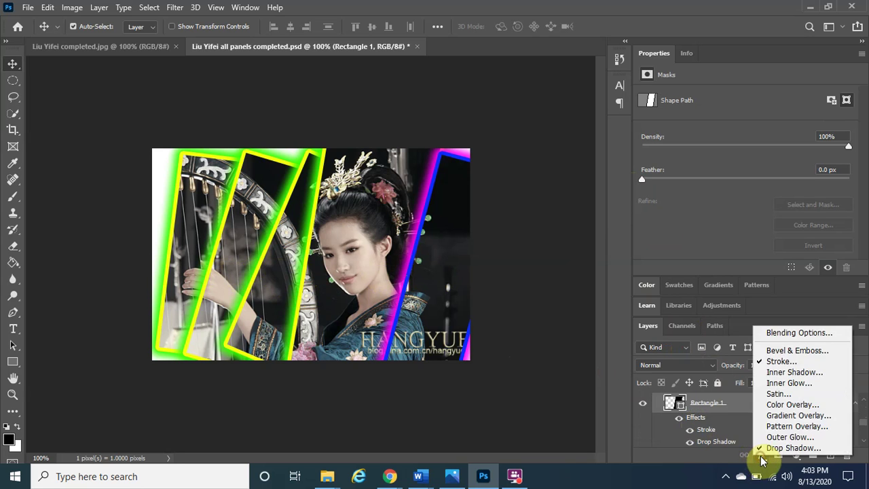
{"action": "left_click", "coordinate": [799, 333]}
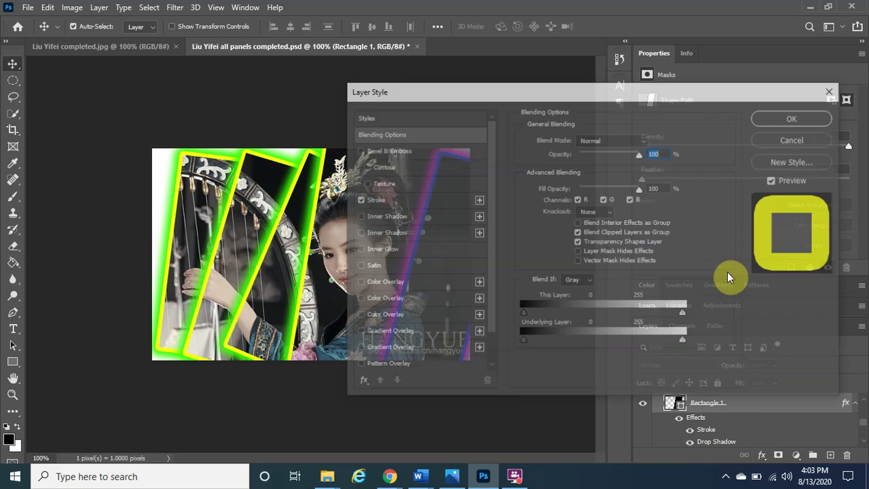
{"action": "scroll", "coordinate": [441, 332], "scroll_direction": "down", "scroll_amount": 2}
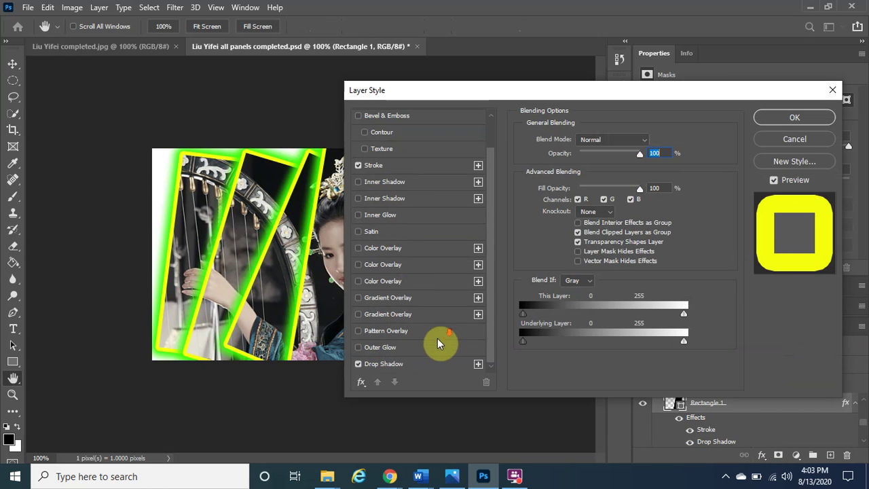
{"action": "left_click", "coordinate": [400, 364]}
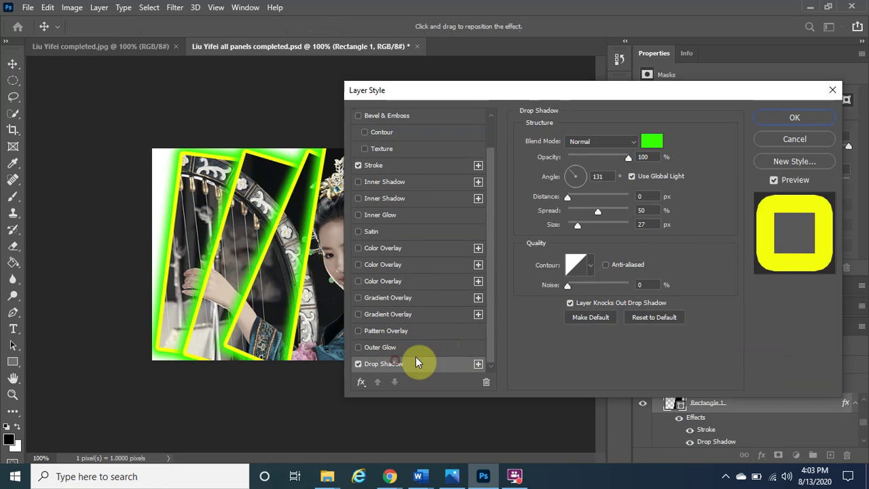
{"action": "left_click", "coordinate": [652, 143]}
{"action": "left_click", "coordinate": [676, 86]}
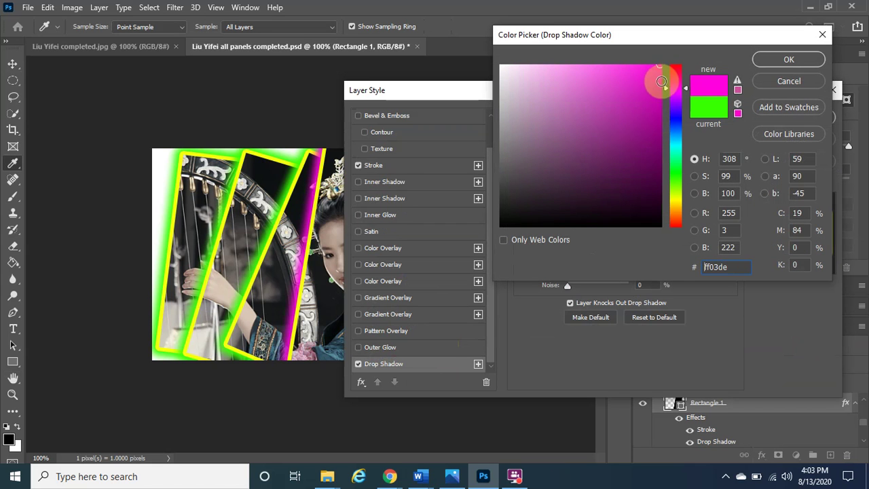
{"action": "left_click", "coordinate": [771, 61]}
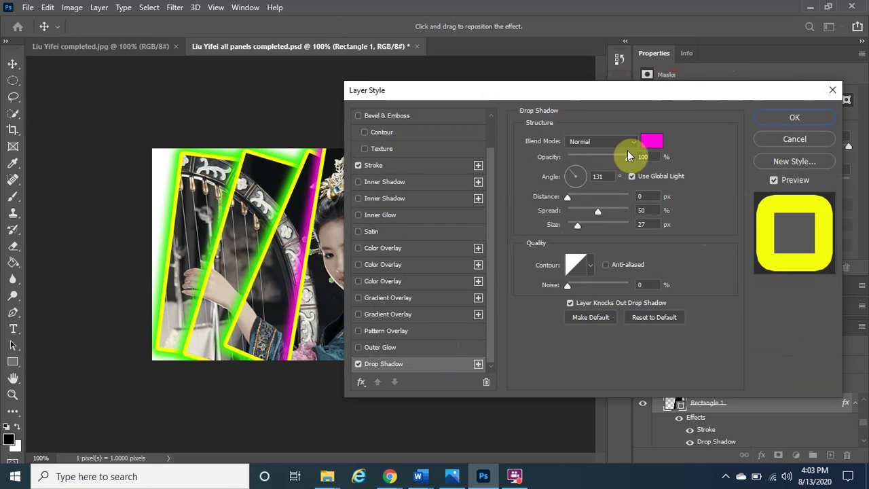
Set the fourth panel's stroke color to blue and apply the layer style
{"action": "left_click", "coordinate": [396, 165]}
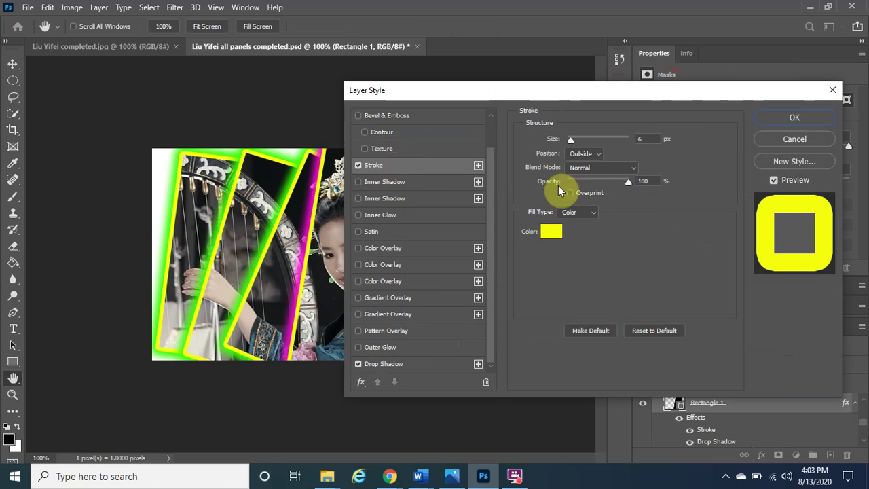
{"action": "left_click", "coordinate": [553, 230]}
{"action": "left_click", "coordinate": [679, 114]}
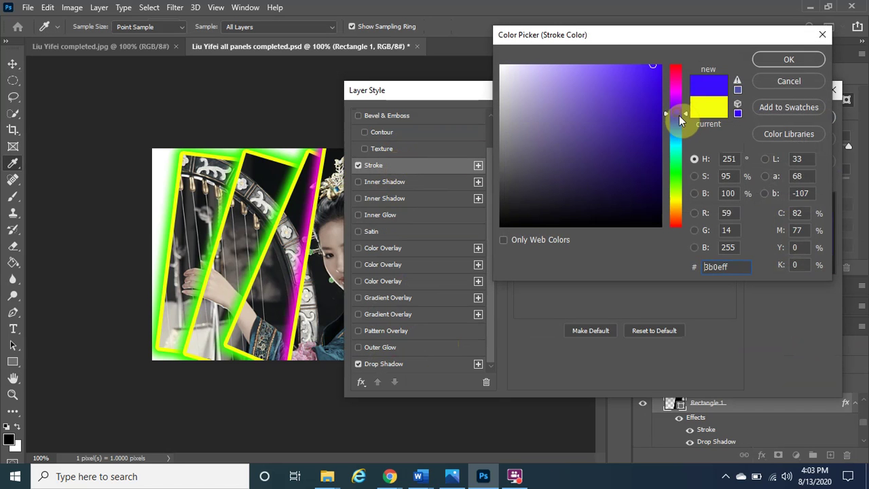
{"action": "left_click", "coordinate": [785, 61]}
{"action": "left_click_drag", "start_coordinate": [581, 94], "coordinate": [614, 53]}
{"action": "left_click", "coordinate": [802, 68]}
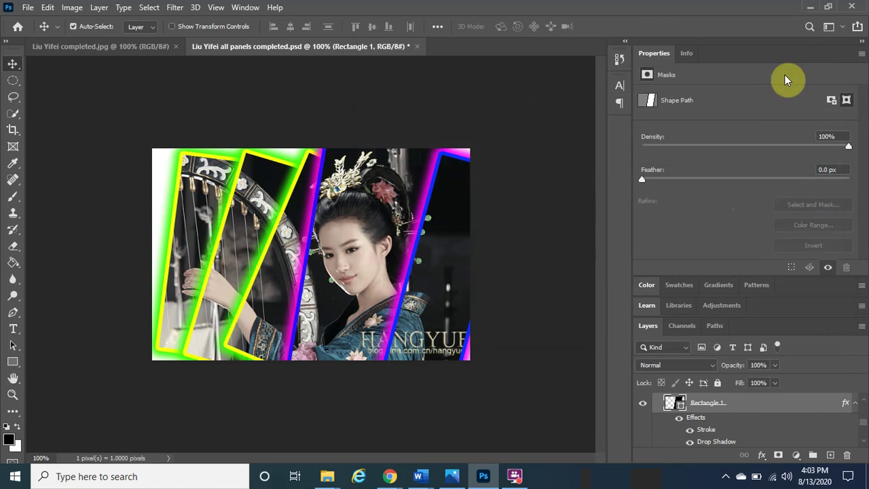
Save the document on the computer as the PSD "Liu Yifei all panels completed 2" in Main content, with Maximize Compatibility on
{"action": "left_click", "coordinate": [27, 7]}
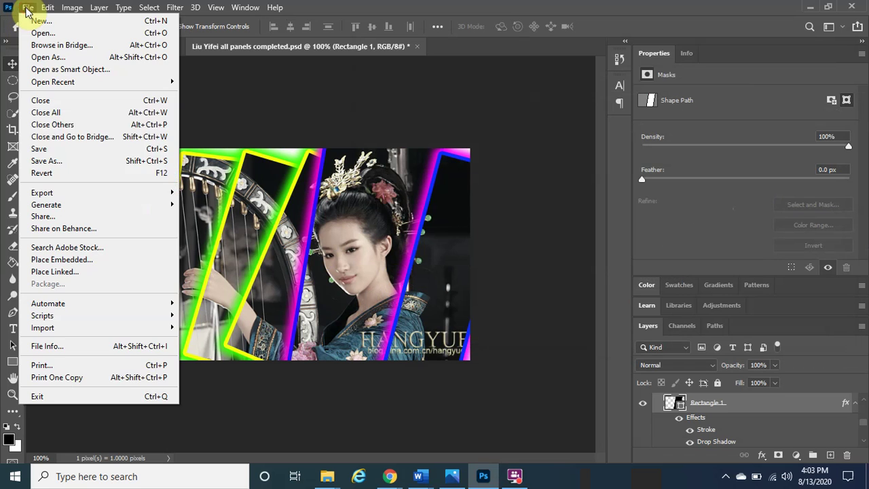
{"action": "left_click", "coordinate": [74, 161]}
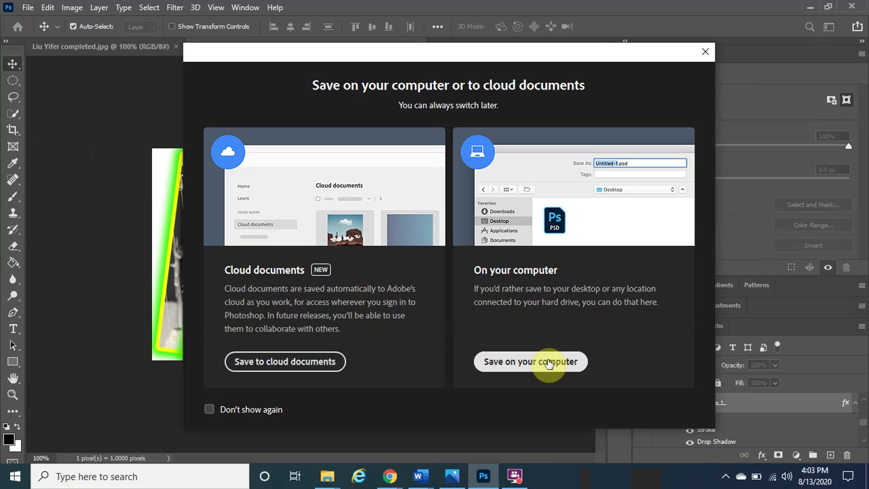
{"action": "left_click", "coordinate": [549, 362]}
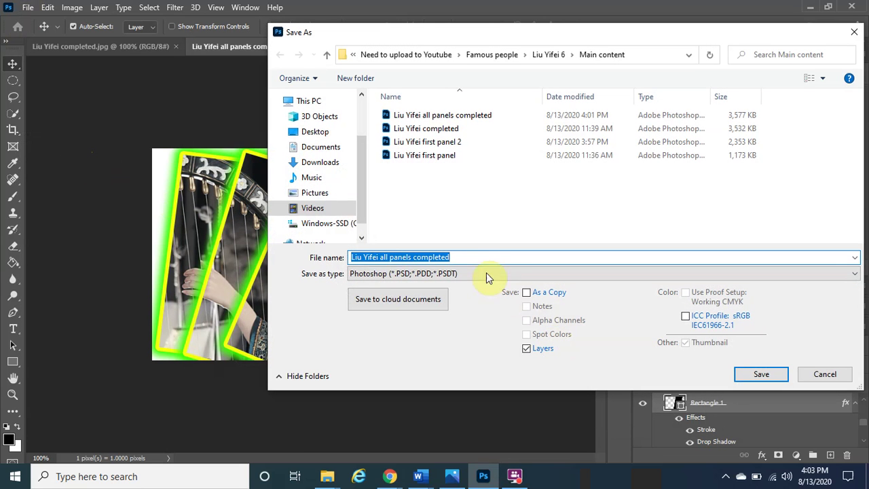
{"action": "left_click", "coordinate": [465, 258]}
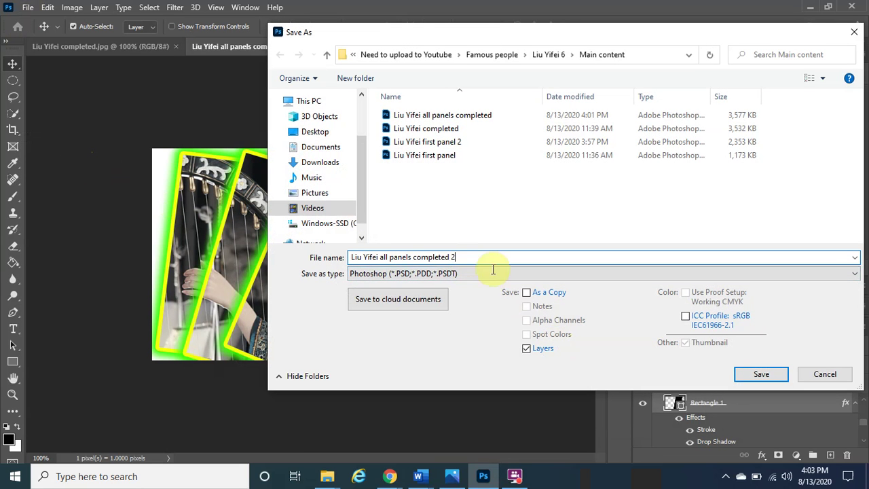
{"action": "left_click", "coordinate": [757, 374]}
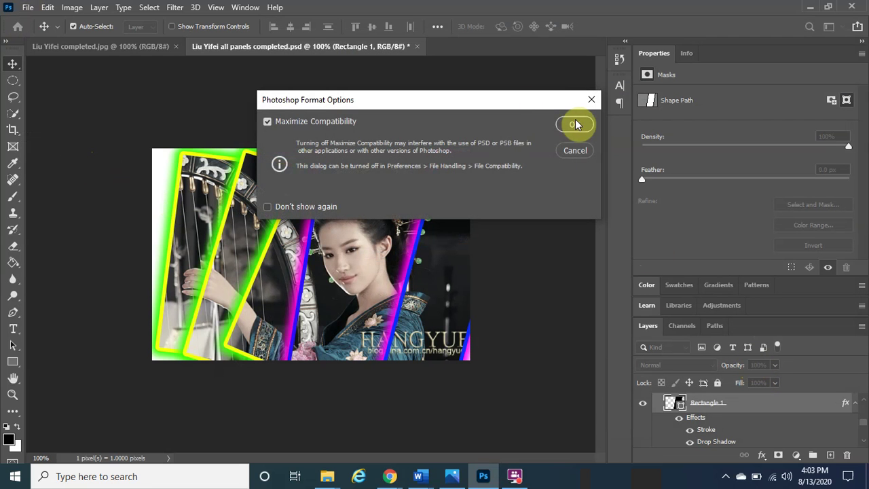
{"action": "left_click", "coordinate": [572, 122]}
Save a JPEG copy named "Liu Yifei all panels completed 2" to the Main content folder, accepting the JPEG options
{"action": "left_click", "coordinate": [28, 8]}
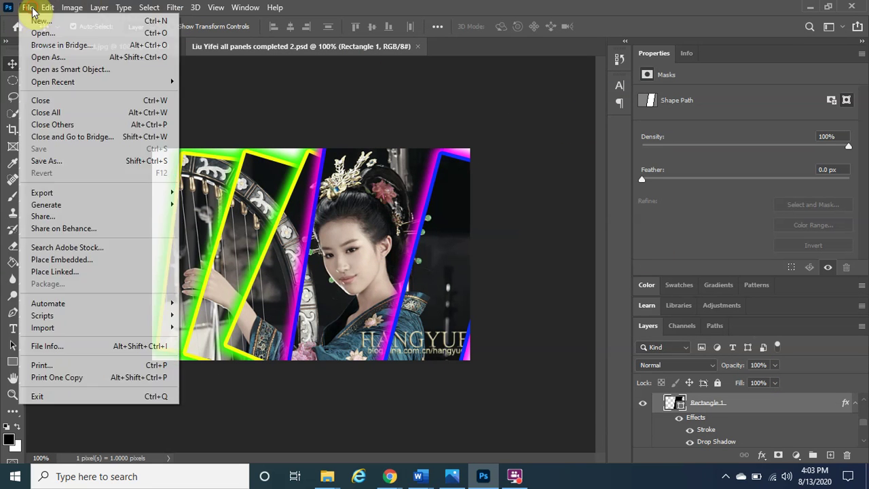
{"action": "left_click", "coordinate": [64, 163]}
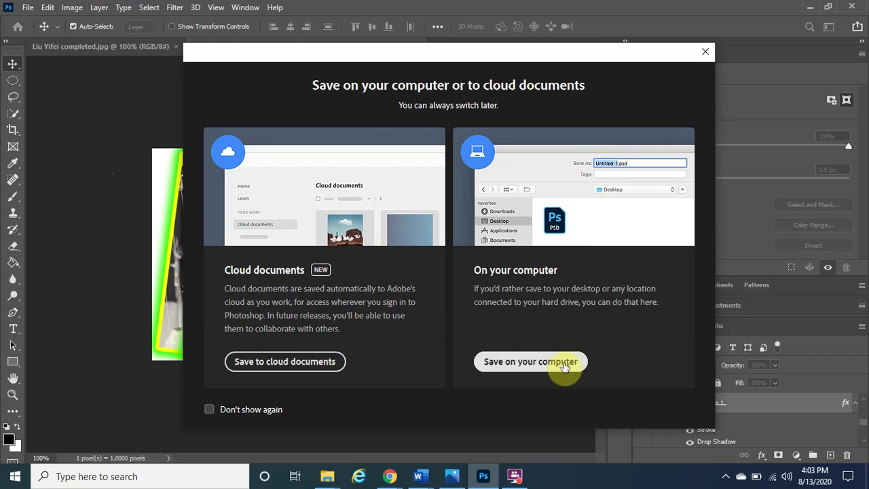
{"action": "left_click", "coordinate": [557, 365]}
{"action": "left_click", "coordinate": [408, 273]}
{"action": "left_click", "coordinate": [413, 147]}
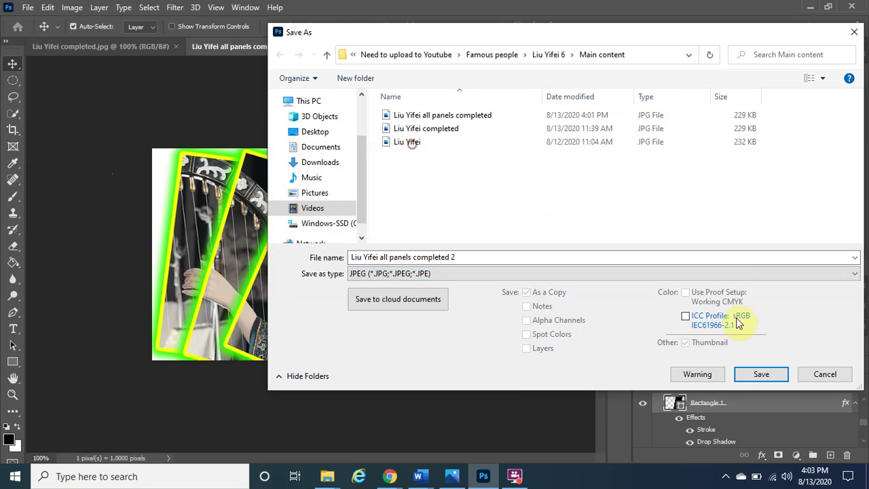
{"action": "left_click", "coordinate": [751, 374]}
{"action": "left_click", "coordinate": [535, 134]}
Switch to File Explorer, view the "Liu Yifei all panels completed 2" JPG in Photos, and minimize both windows to return to Photoshop
{"action": "mouse_move", "coordinate": [328, 473]}
{"action": "left_click", "coordinate": [199, 414]}
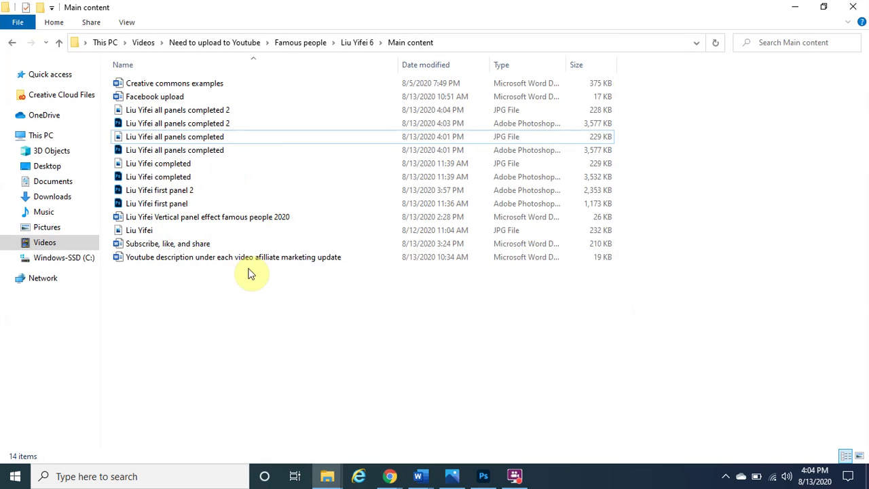
{"action": "left_click", "coordinate": [265, 112]}
{"action": "double_click", "coordinate": [265, 111]}
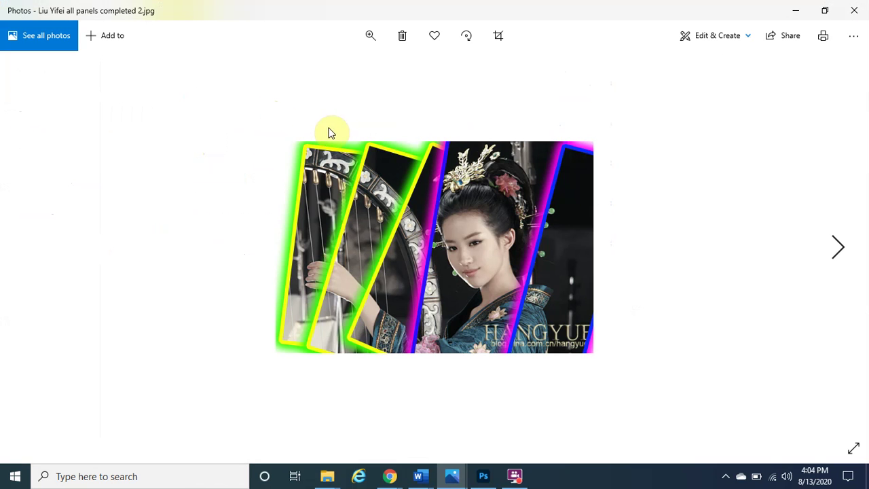
{"action": "left_click", "coordinate": [789, 10]}
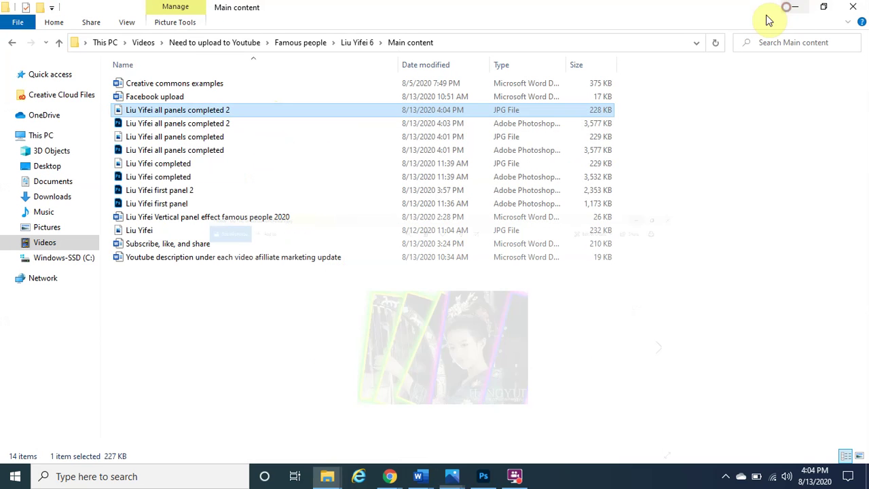
{"action": "left_click", "coordinate": [793, 8]}
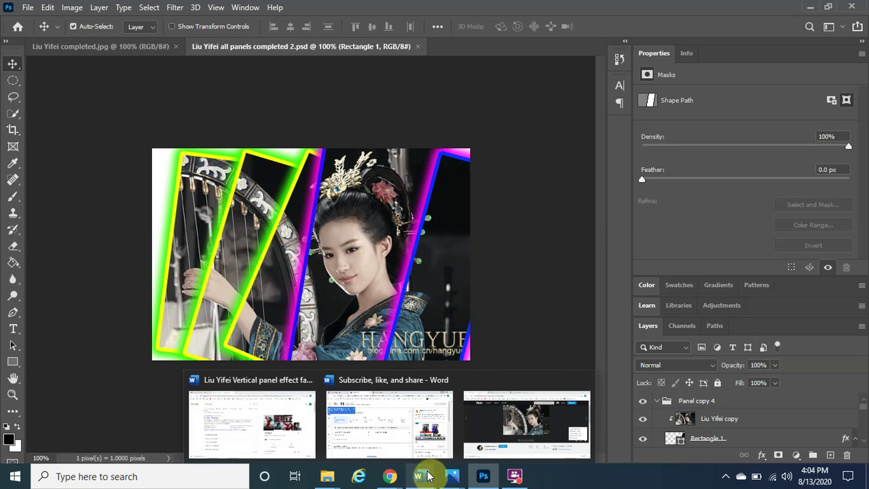
Switch to the "Subscribe, like, and share" document in Word and view the banner and welcome text at its beginning
{"action": "mouse_move", "coordinate": [419, 479]}
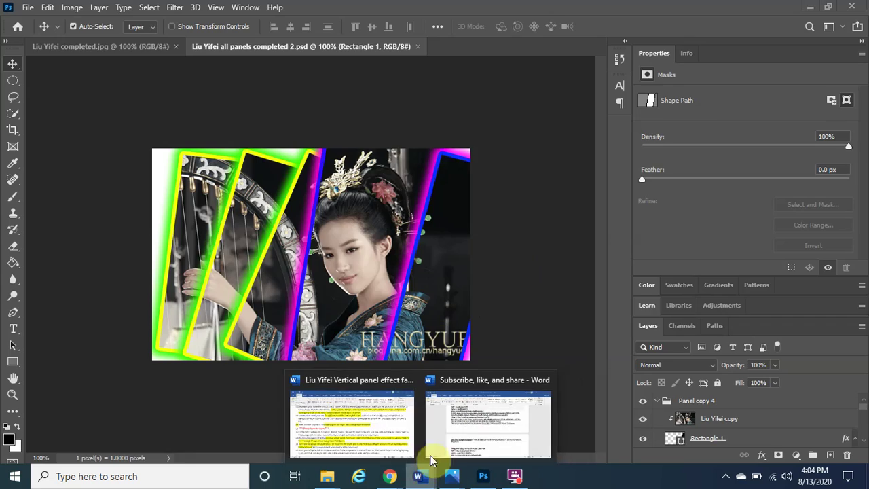
{"action": "left_click", "coordinate": [460, 412]}
{"action": "scroll", "coordinate": [396, 354], "scroll_direction": "up", "scroll_amount": 3}
{"action": "scroll", "coordinate": [396, 354], "scroll_direction": "up", "scroll_amount": 10}
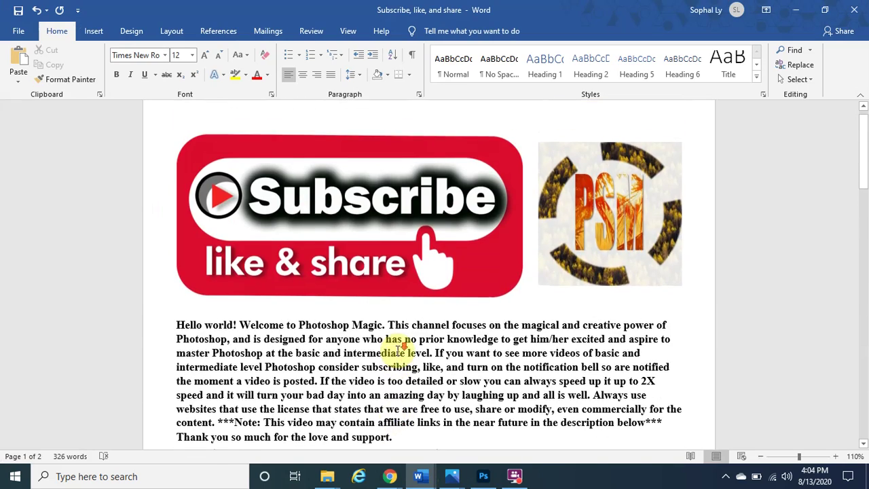
{"action": "scroll", "coordinate": [400, 347], "scroll_direction": "down", "scroll_amount": 1}
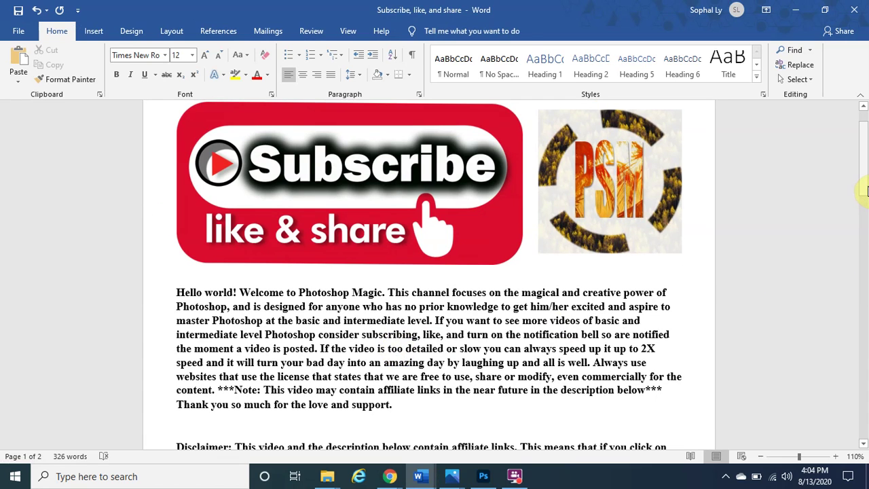
{"action": "left_click_drag", "start_coordinate": [865, 188], "coordinate": [865, 187]}
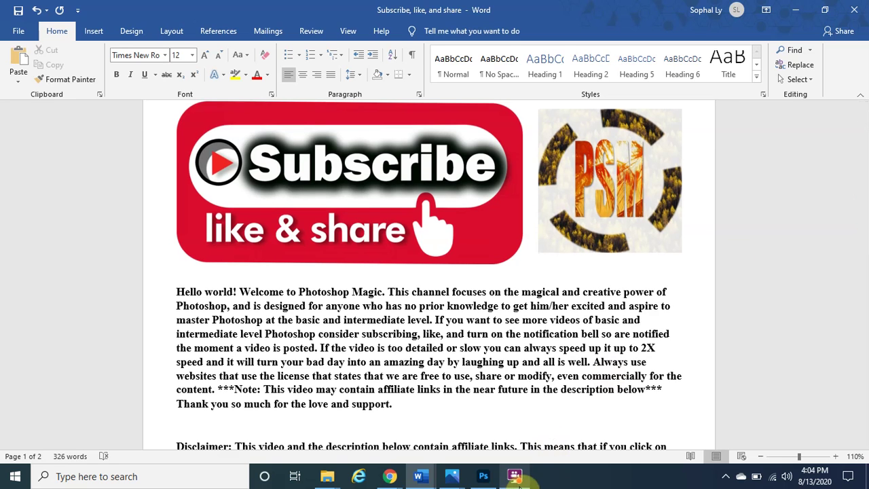